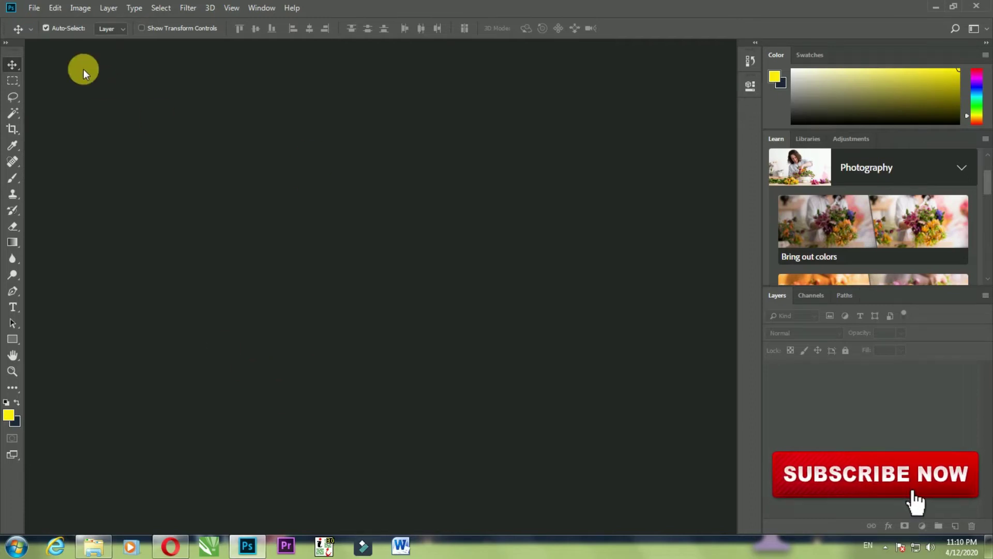
Create a new 48 × 48-inch Print document at 60 pixels/inch.
click(35, 8)
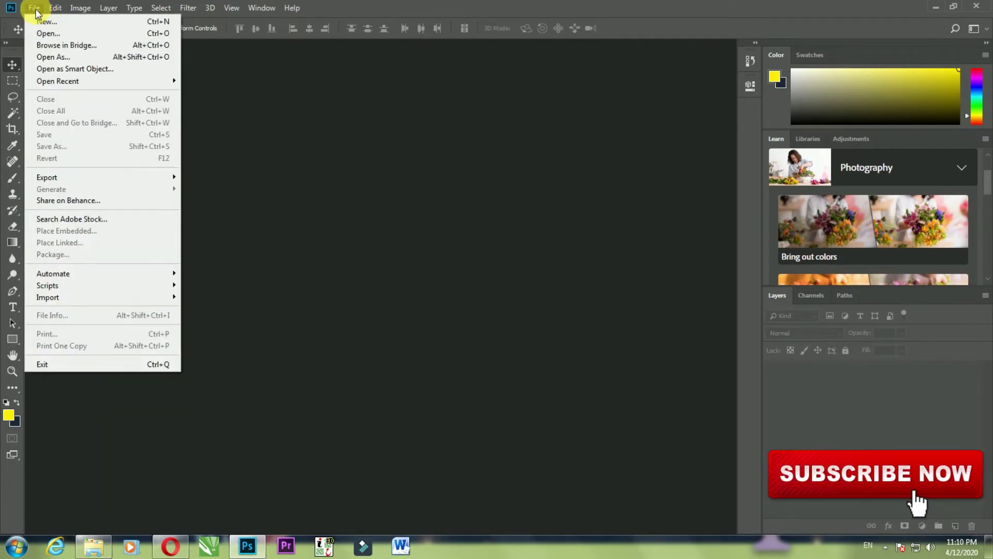
click(34, 8)
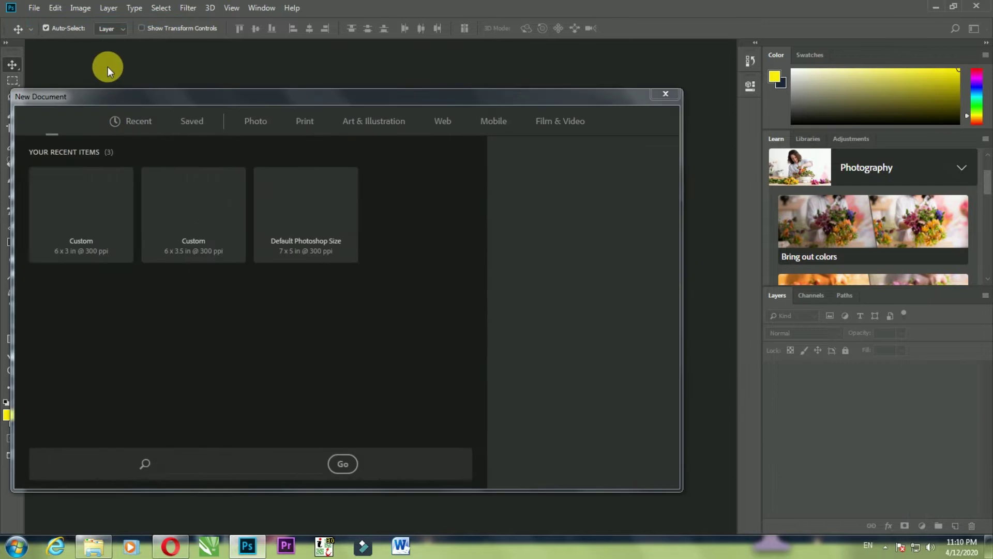
click(313, 122)
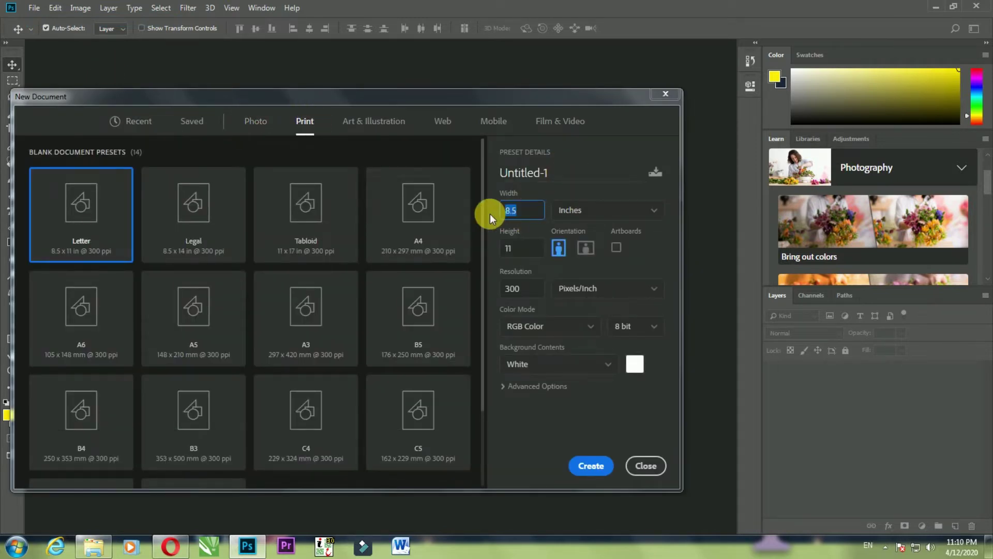
key(Tab)
text(48)
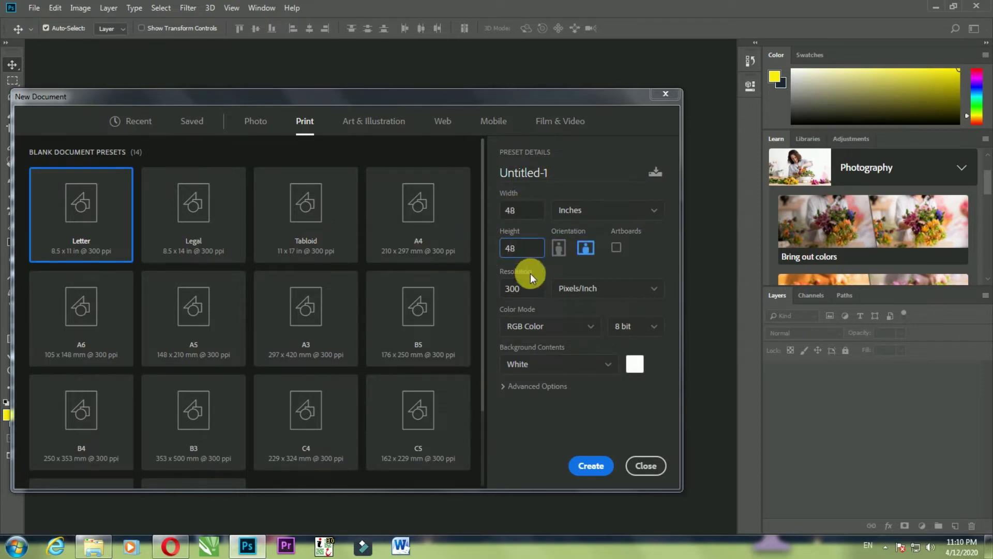
click(510, 291)
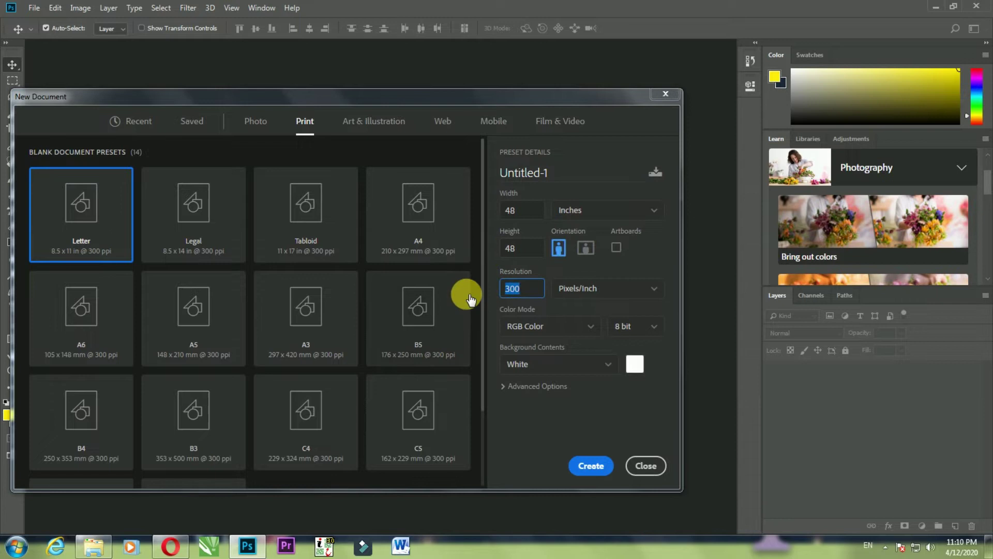
text(60)
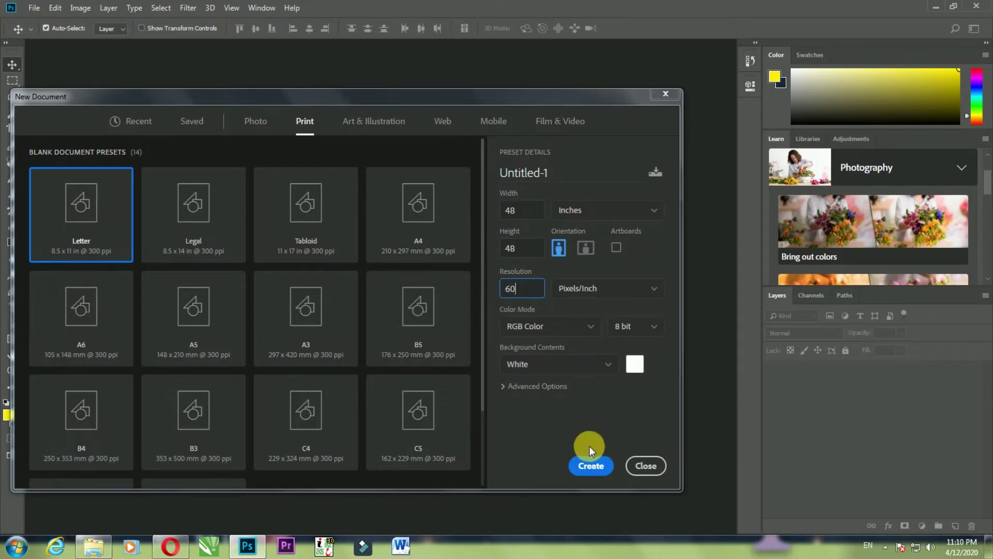
click(591, 465)
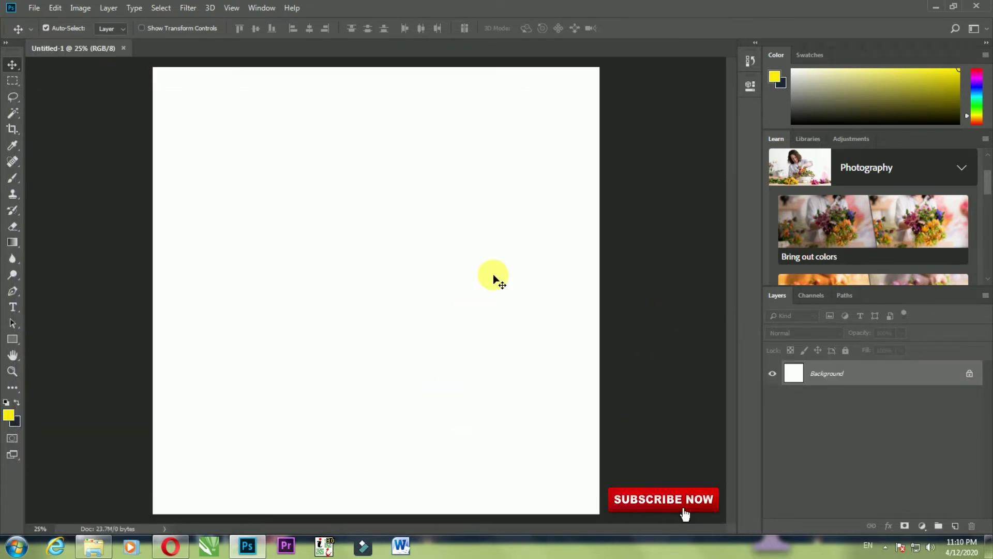
Place the purple_girly_background_4k-hd_wallpapers image as an embedded layer.
click(34, 8)
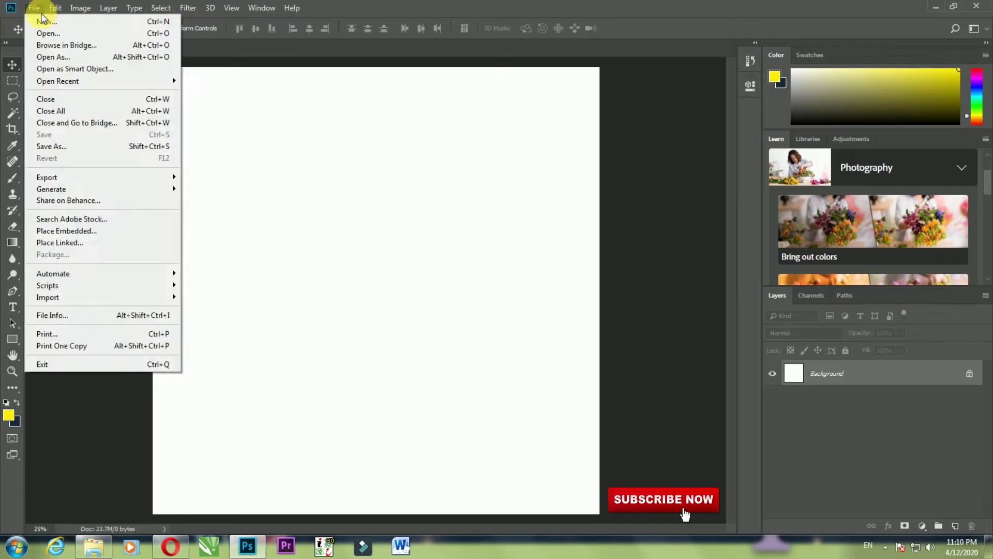
click(63, 231)
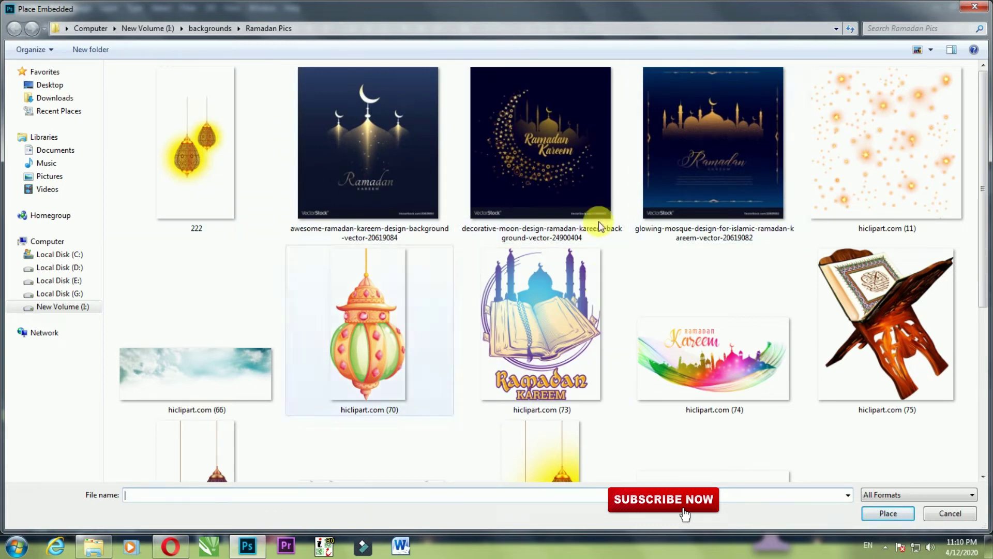
click(638, 285)
scroll(639, 284, down, 3)
click(833, 290)
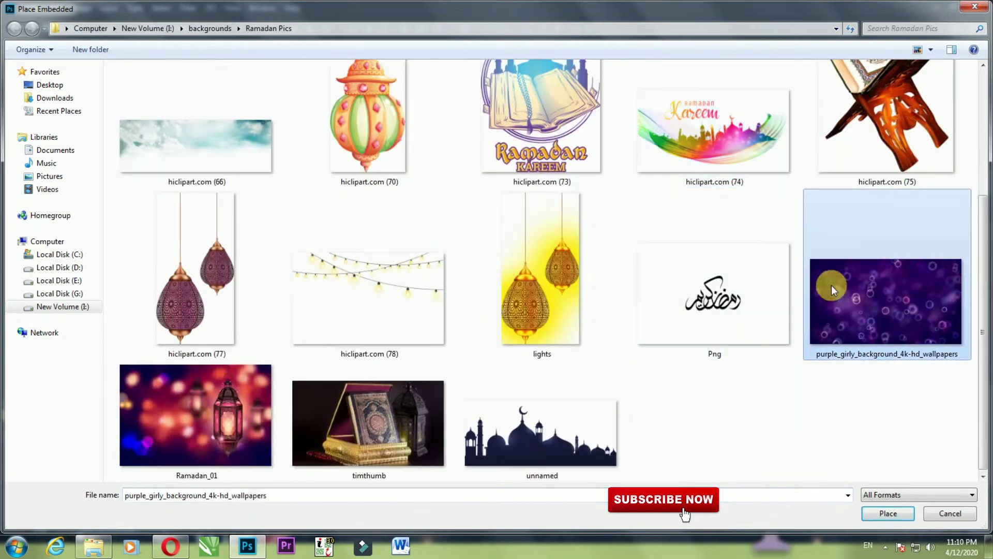
click(894, 513)
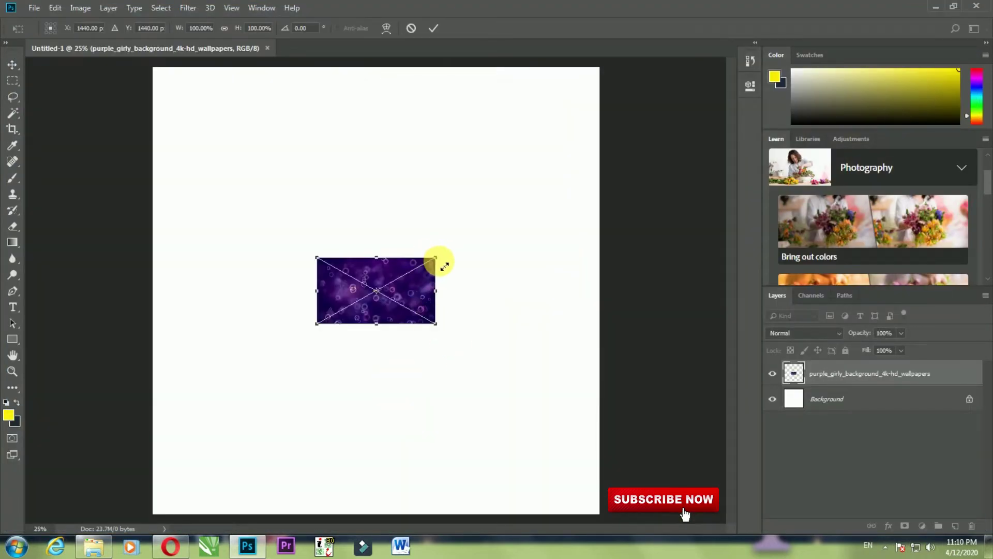
Scale the wallpaper to span the canvas width, align it to the top edge, and commit.
drag(444, 265, 648, 162)
mouse_move(476, 186)
mouse_down()
mouse_move(481, 154)
mouse_move(480, 169)
mouse_up()
drag(642, 367, 603, 349)
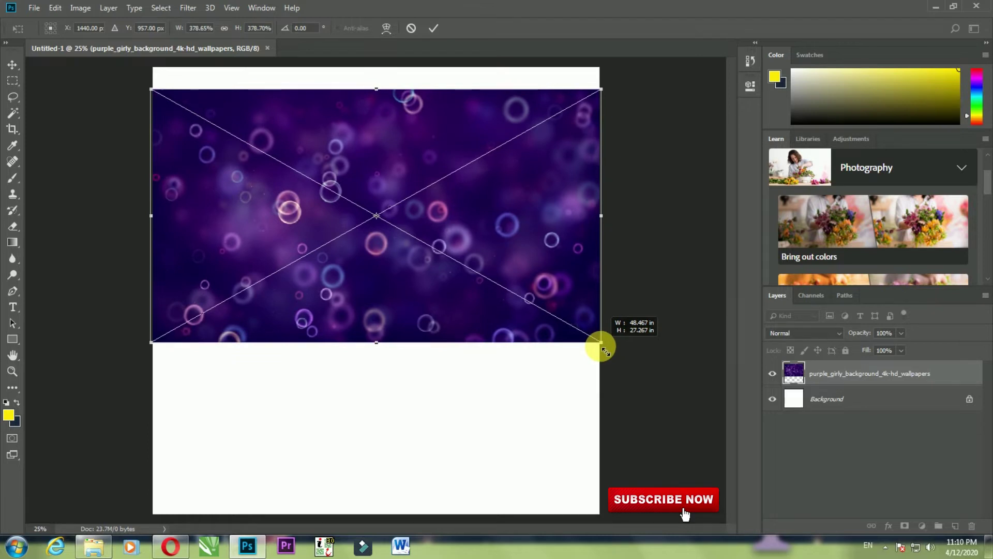
drag(555, 322, 557, 300)
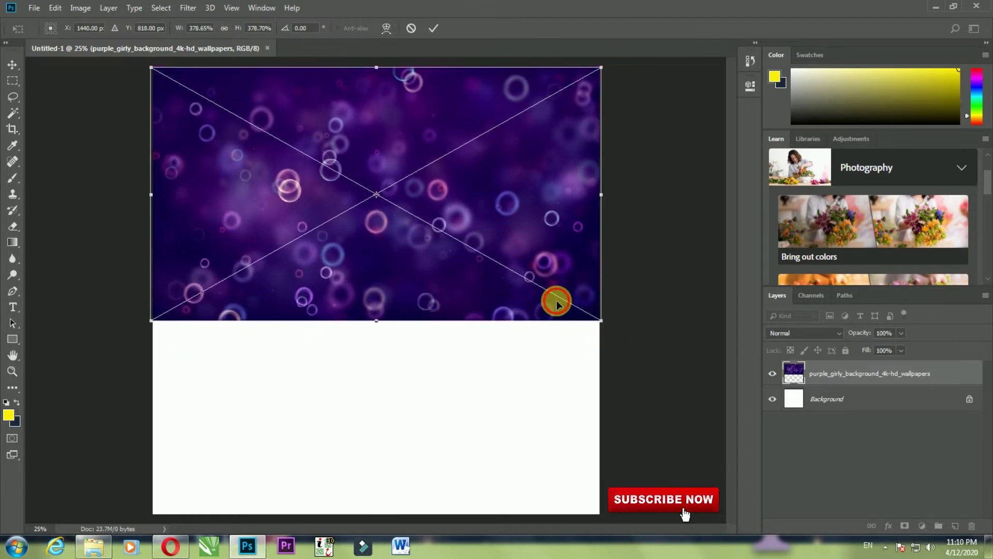
key(Return)
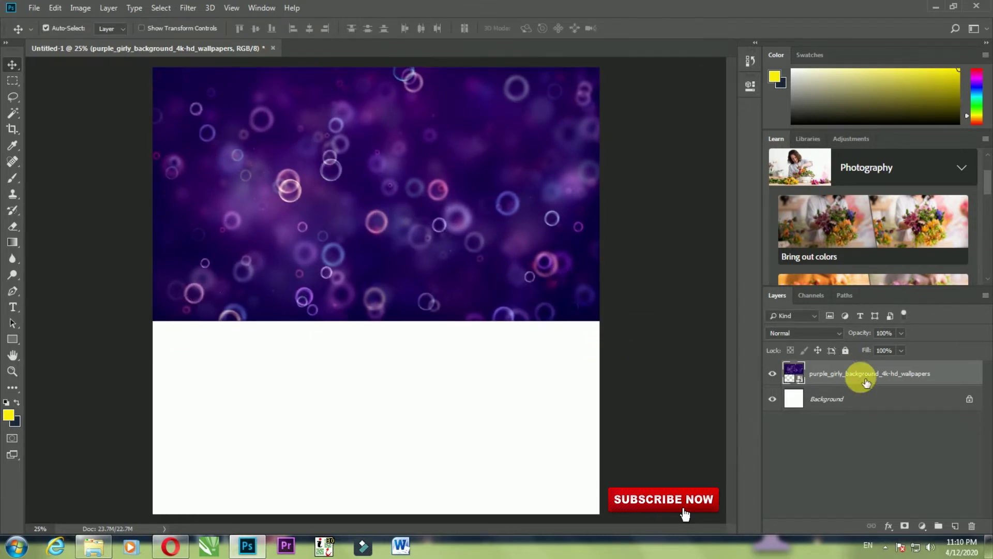
Duplicate the wallpaper layer and move the copy down to fill the lower canvas.
right_click(862, 373)
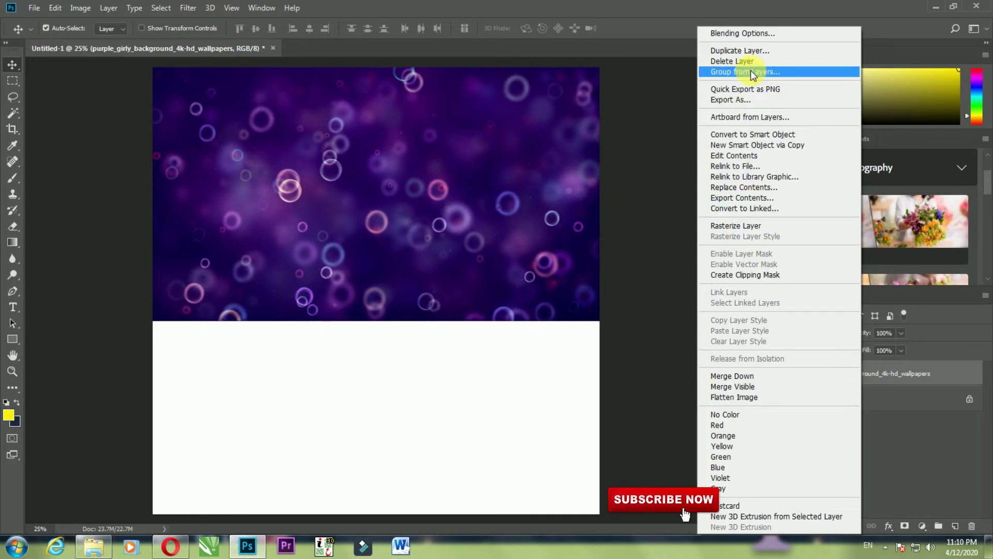
click(748, 50)
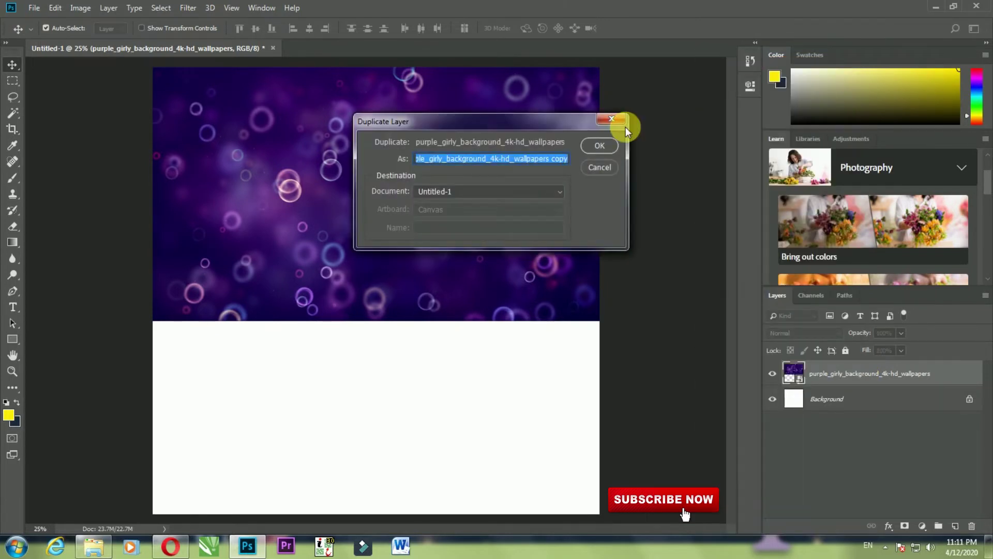
click(611, 148)
drag(454, 244, 459, 447)
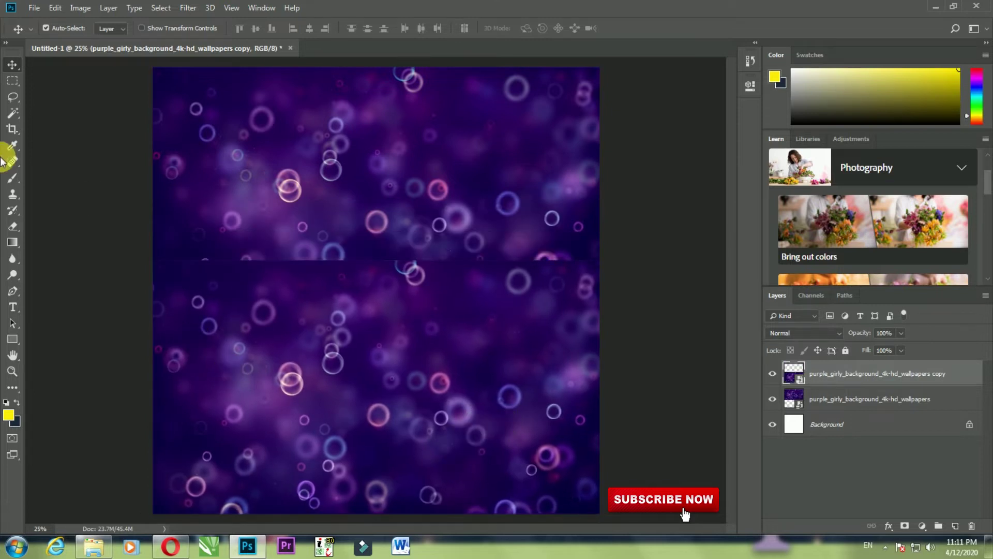
Rasterize the copy and erase the hard seam across the canvas width with the Eraser.
click(11, 227)
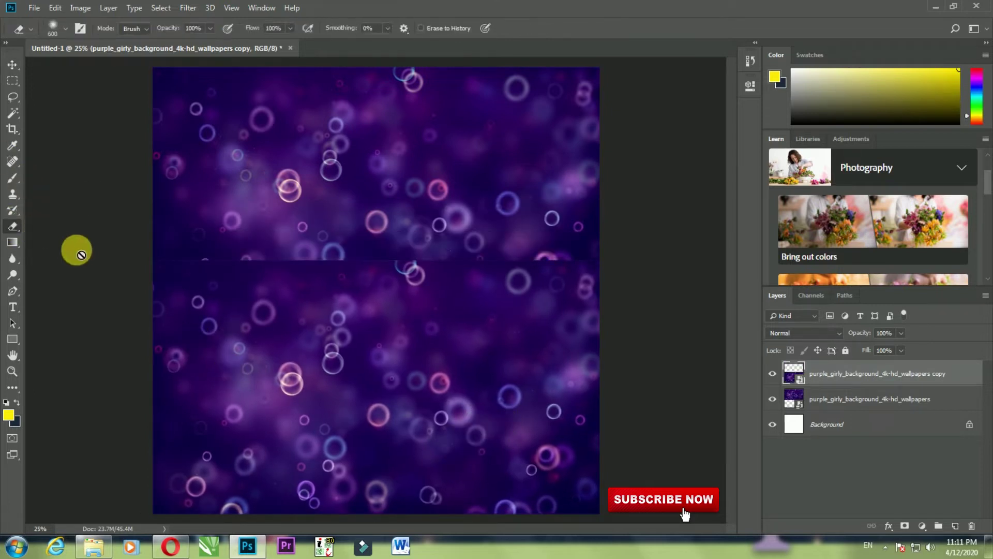
click(224, 320)
click(497, 216)
mouse_move(247, 295)
mouse_down()
mouse_move(188, 295)
mouse_move(516, 290)
mouse_move(684, 264)
mouse_up()
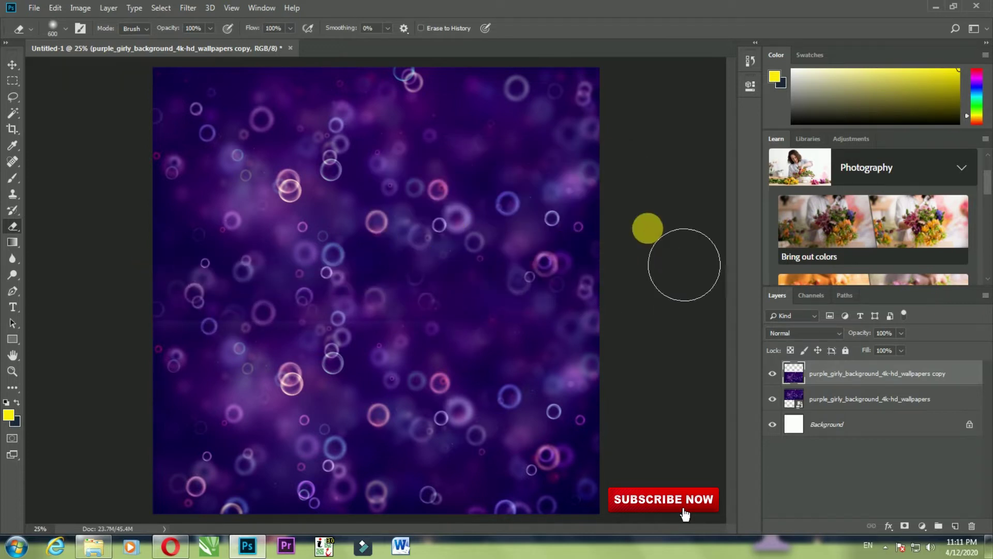
mouse_move(143, 215)
mouse_down()
mouse_move(222, 295)
mouse_move(809, 310)
mouse_up()
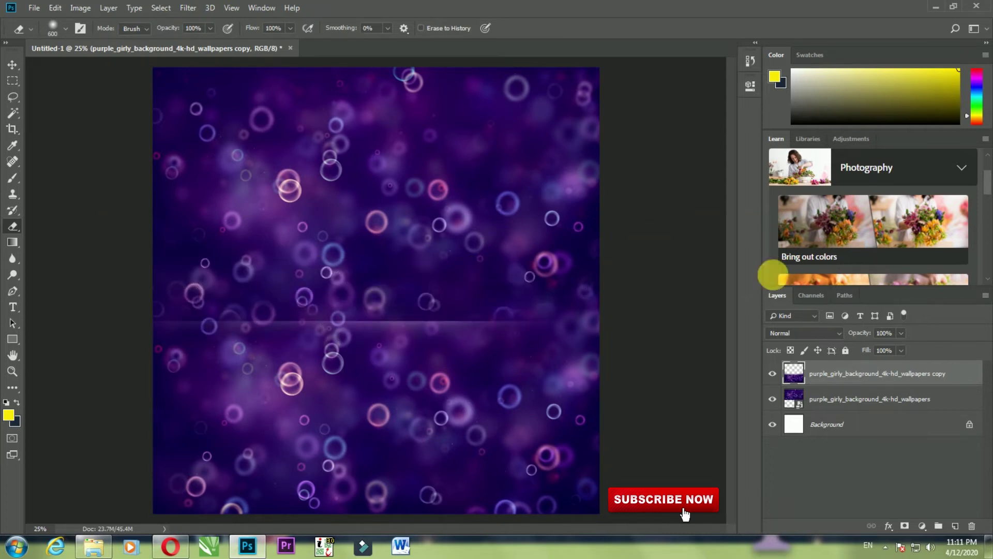
click(12, 66)
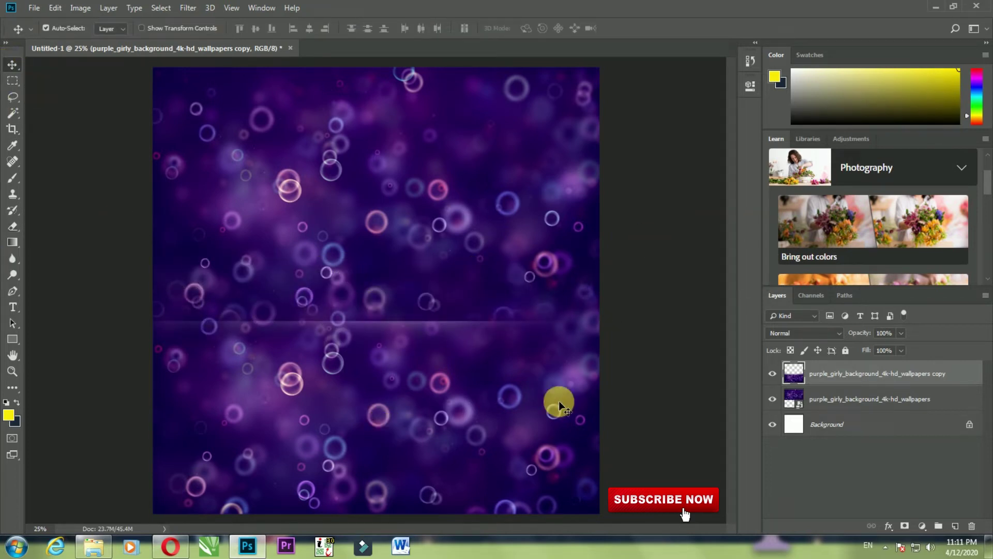
Stretch the copy layer upward with Free Transform to hide the seam.
click(54, 7)
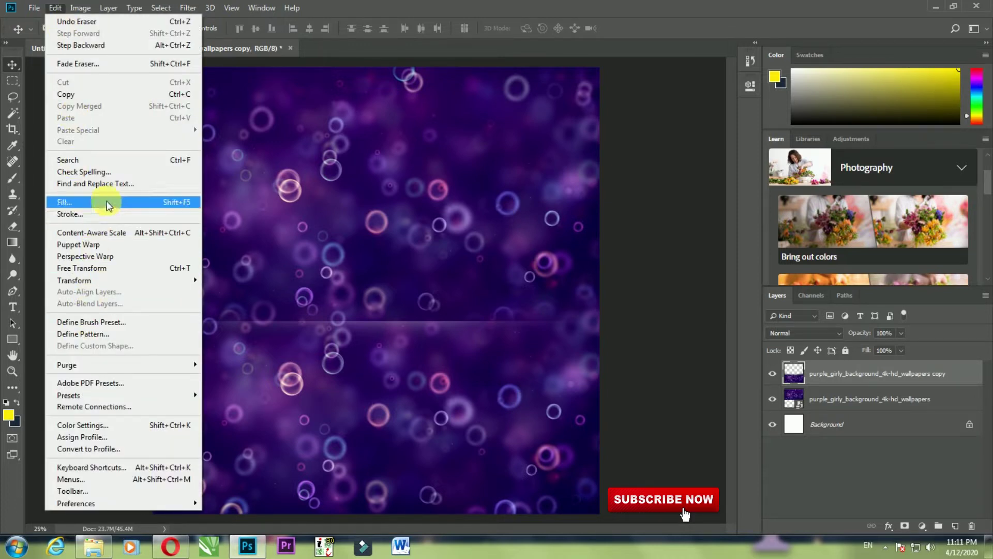
click(88, 268)
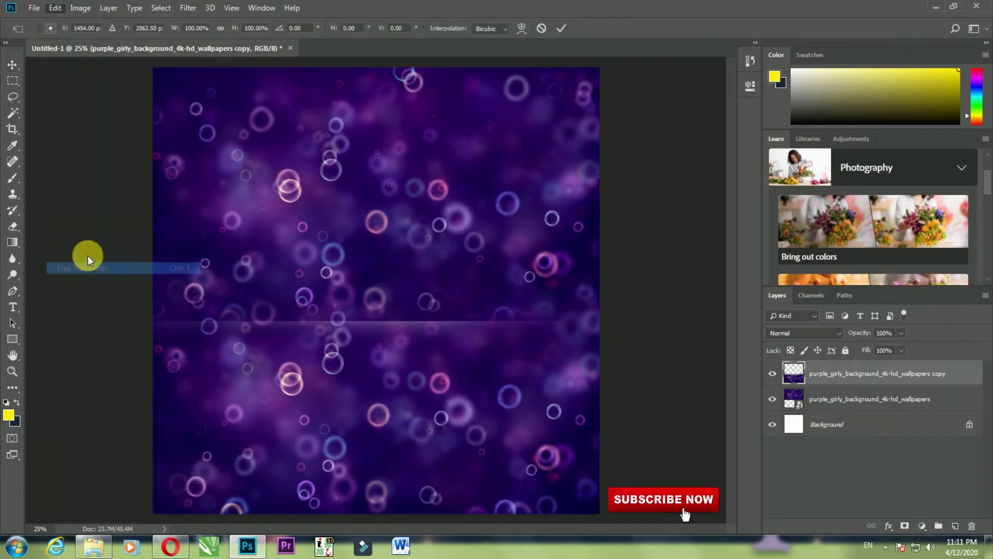
drag(379, 264, 379, 219)
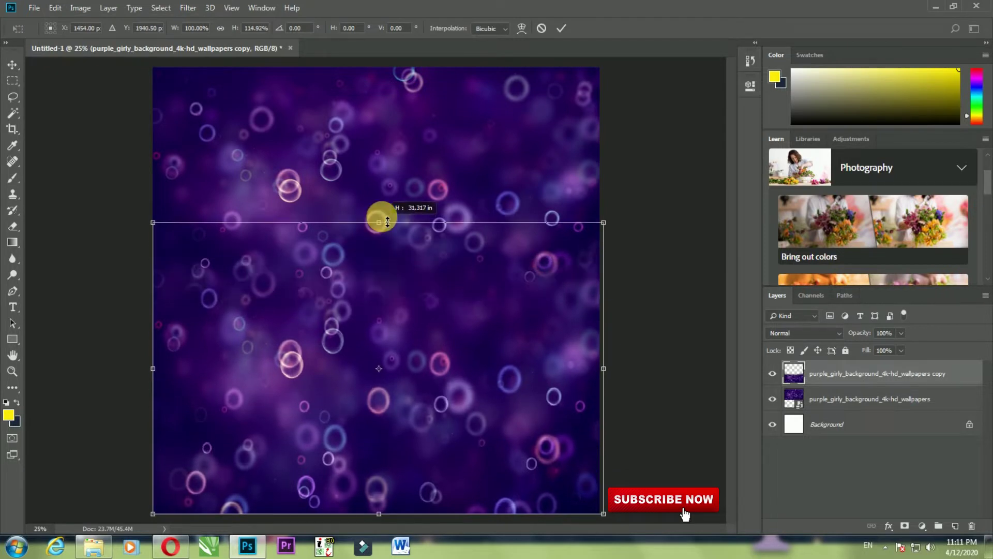
key(Return)
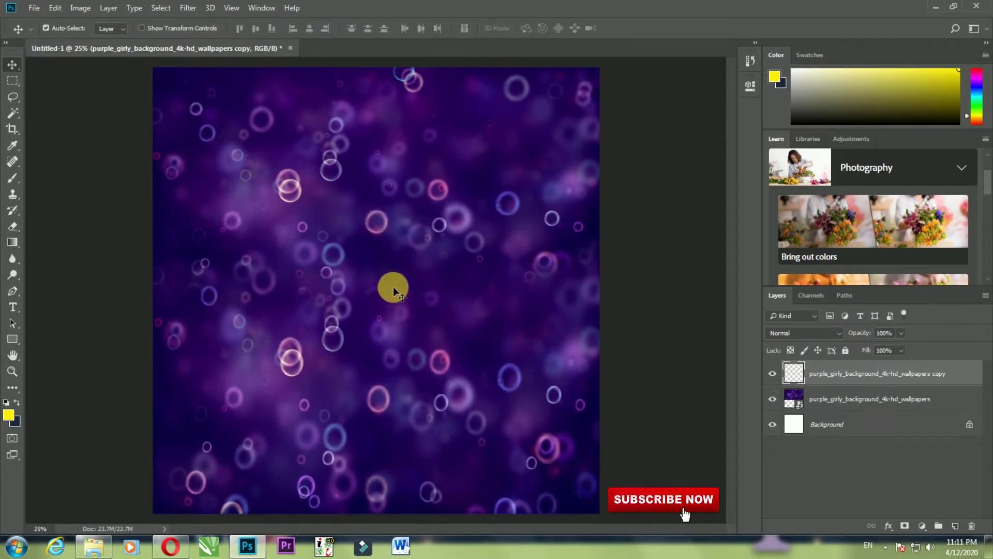
Merge both bokeh layers into one and stretch it slightly wider to the left.
shift+click(925, 409)
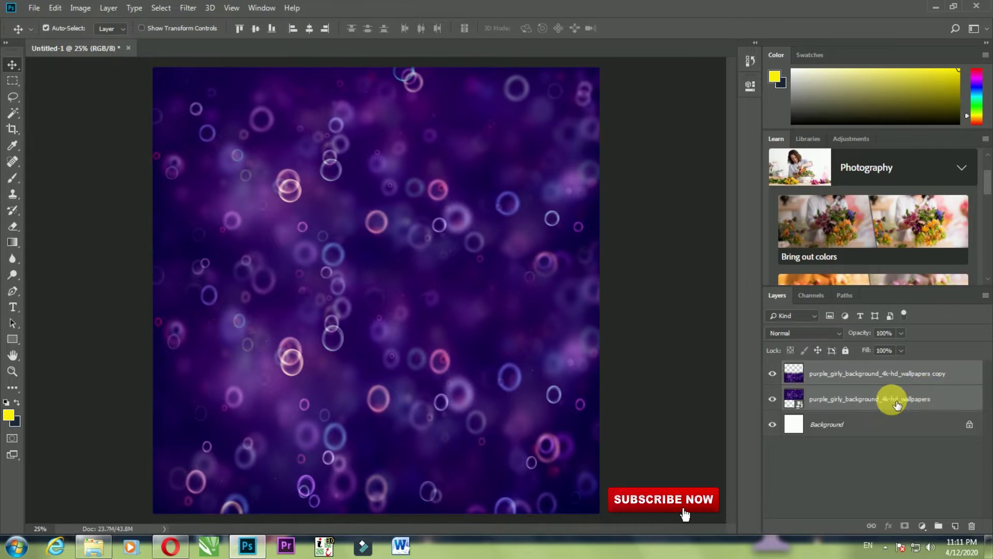
right_click(897, 405)
click(759, 377)
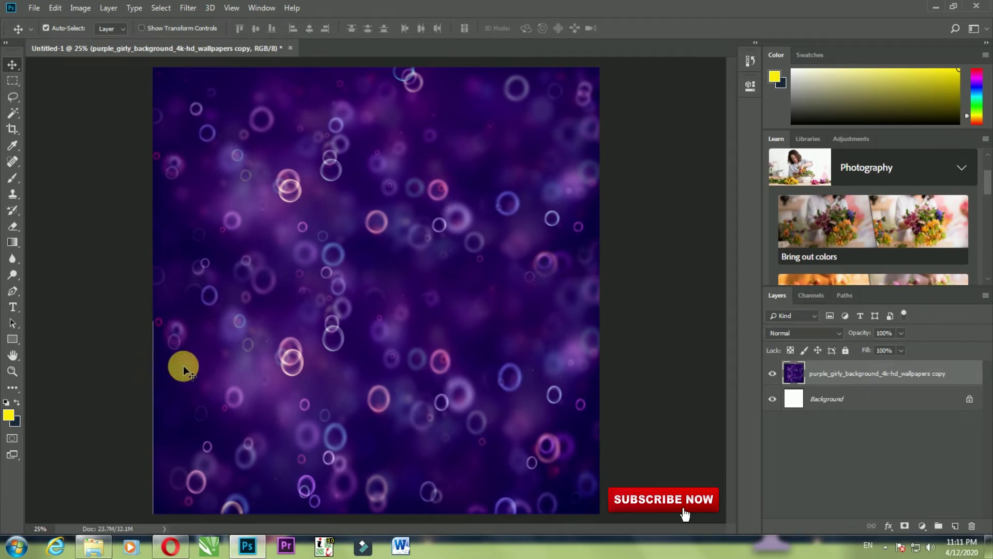
click(54, 8)
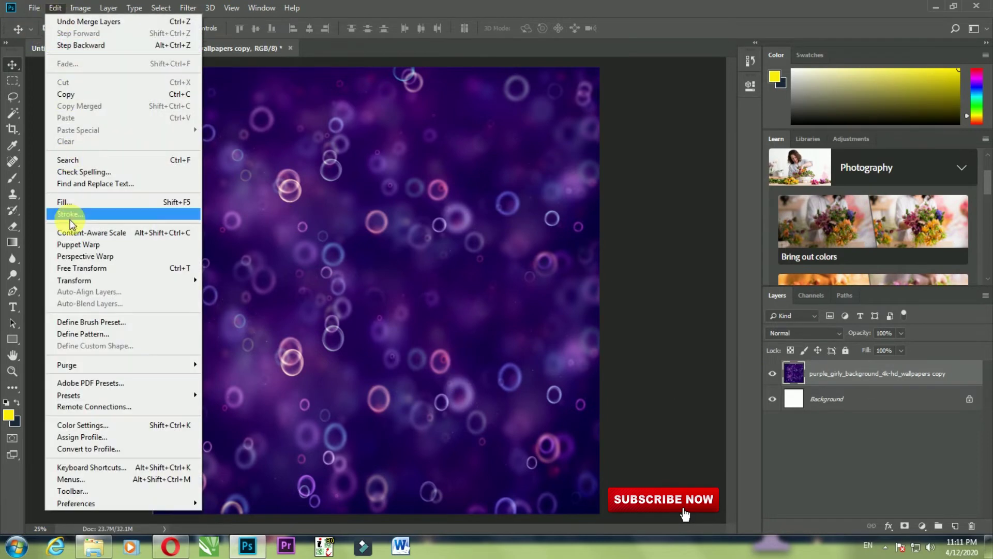
click(106, 268)
drag(155, 298, 150, 295)
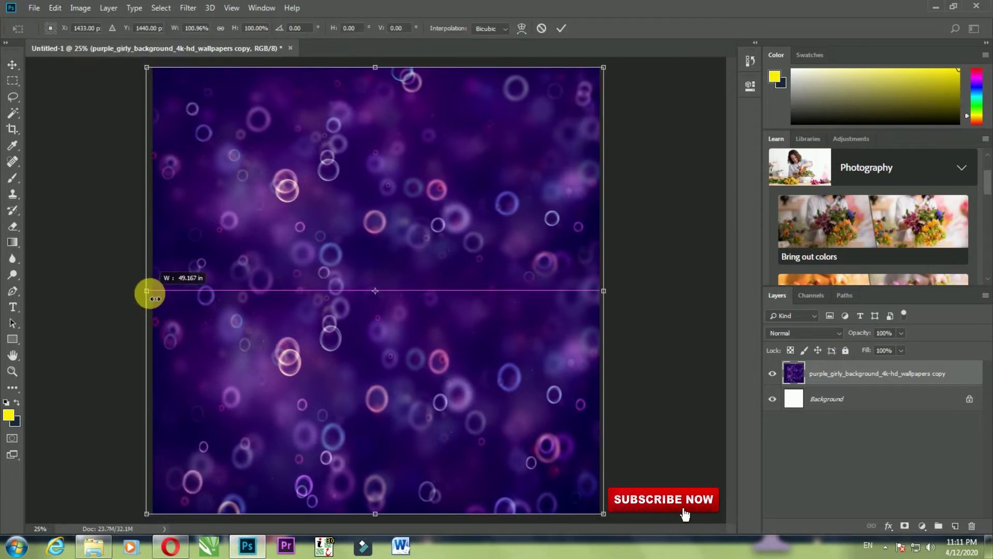
key(Return)
click(54, 7)
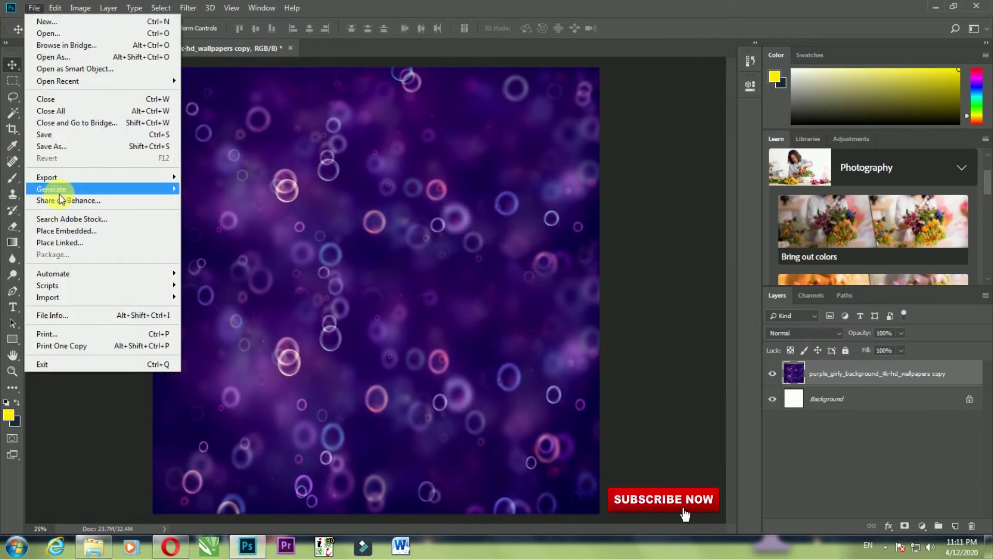
Place the 222 golden lanterns image as an embedded layer.
click(63, 231)
click(451, 290)
scroll(451, 290, down, 2)
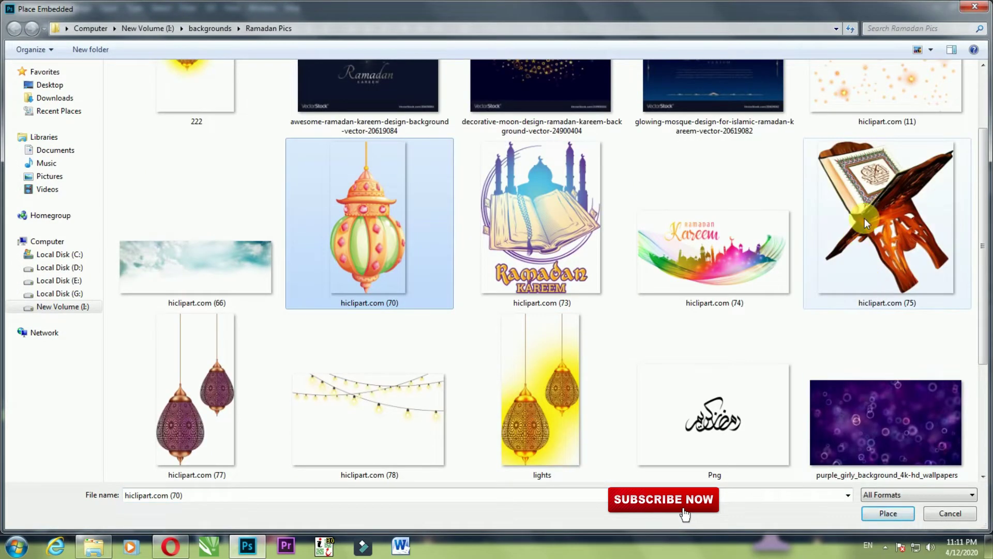
click(544, 394)
scroll(541, 387, down, 2)
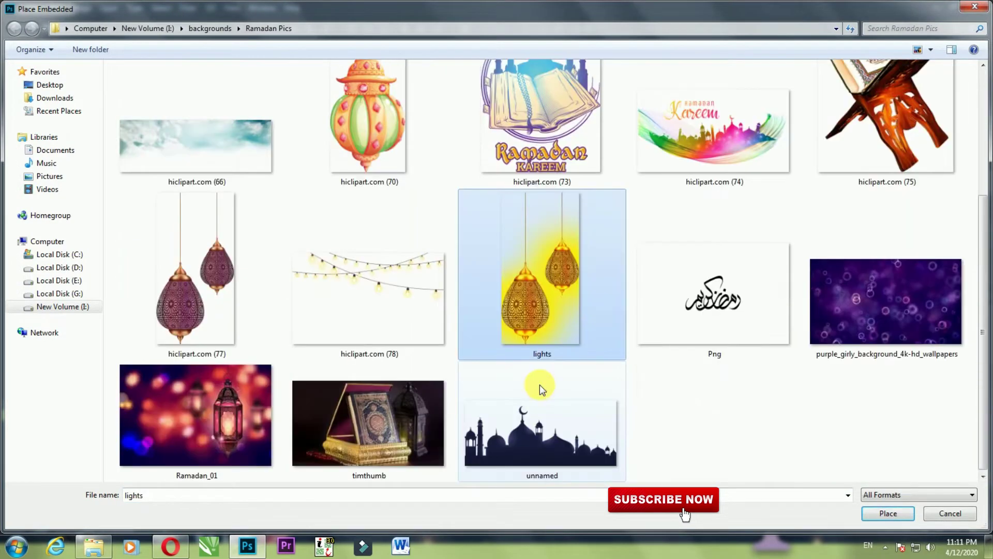
scroll(539, 384, up, 3)
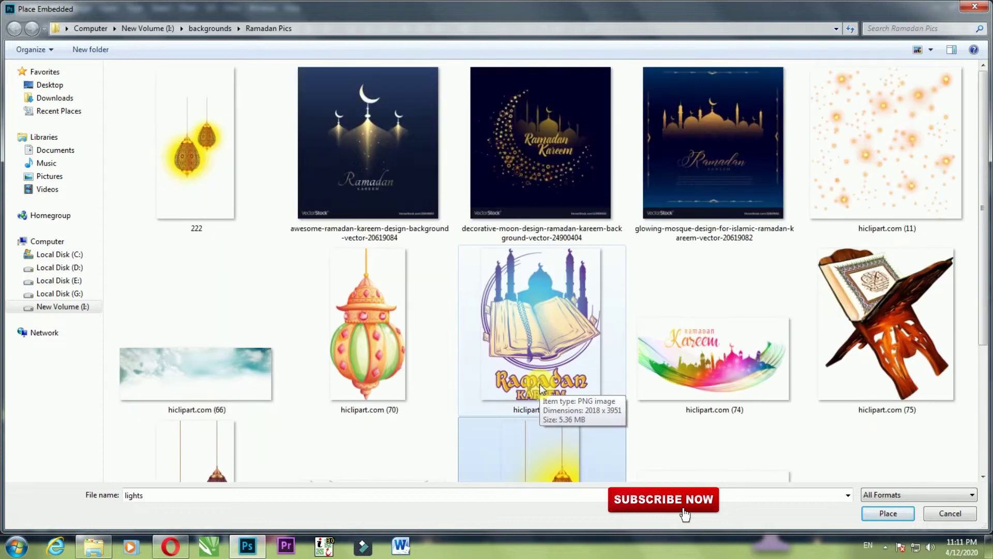
click(196, 144)
click(888, 513)
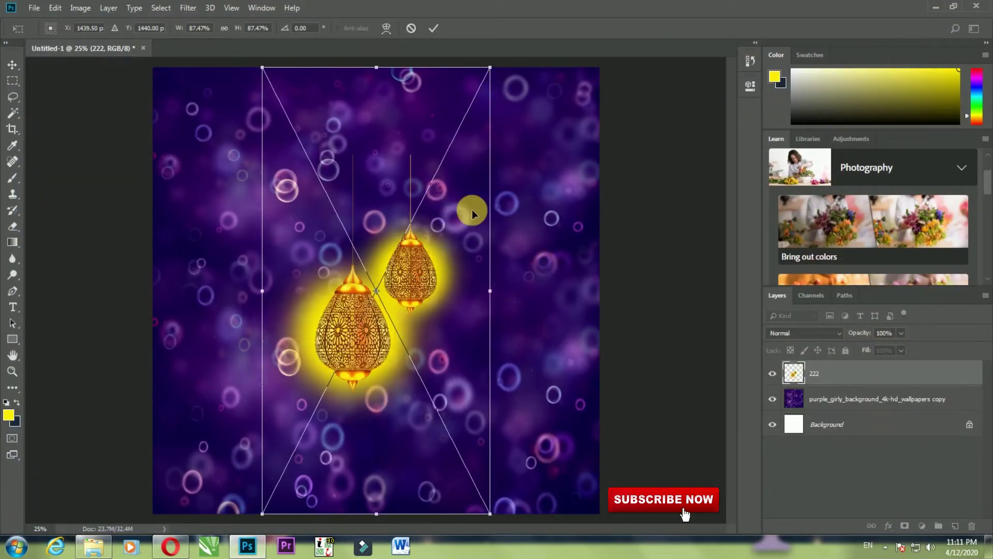
Shrink the lanterns to about 69%, flip them horizontally, and move them top-right.
drag(472, 209, 608, 185)
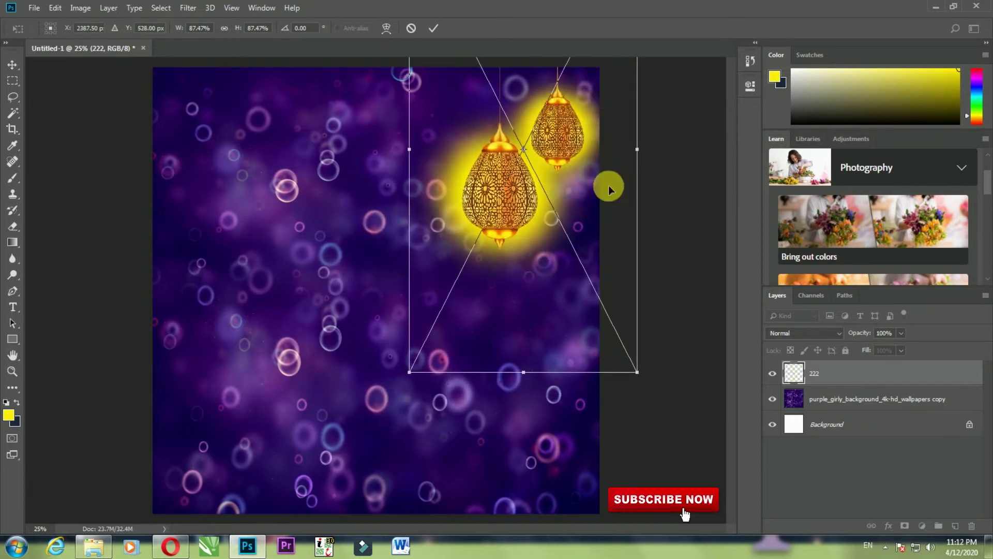
drag(640, 374, 603, 328)
drag(577, 280, 530, 217)
right_click(530, 218)
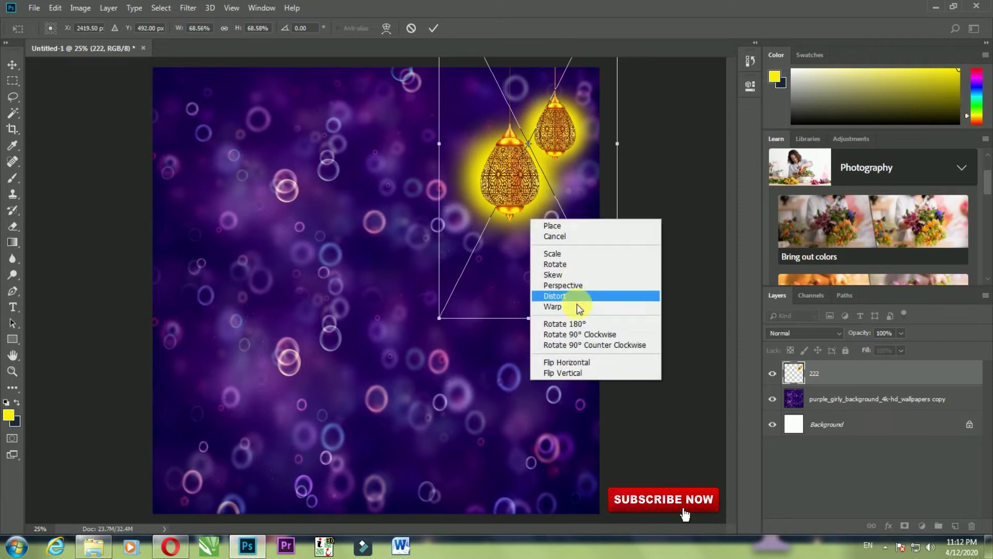
click(578, 363)
mouse_move(566, 195)
mouse_down()
mouse_move(562, 136)
mouse_move(563, 179)
mouse_up()
Commit the lanterns, duplicate layer 222, and move the copy to the top-left corner.
key(Return)
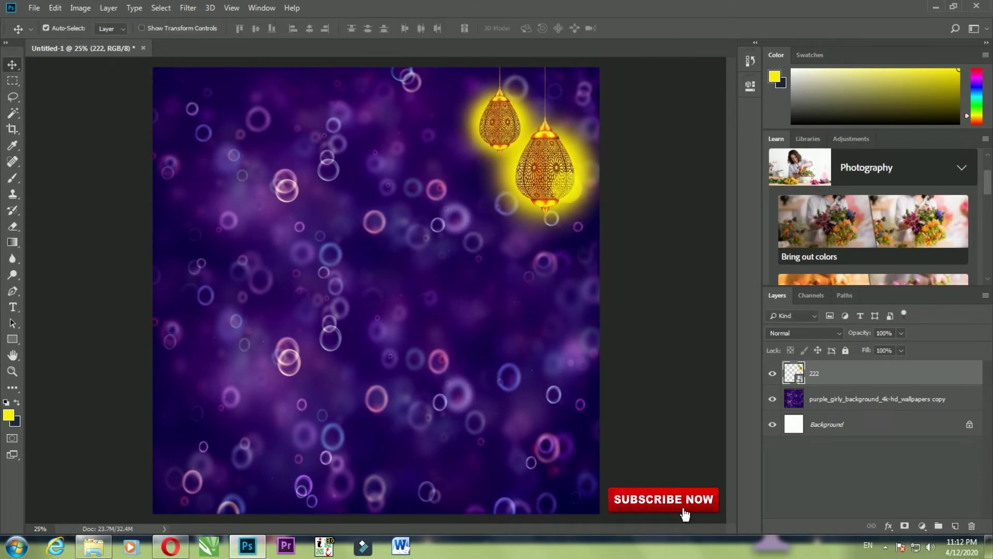
right_click(864, 369)
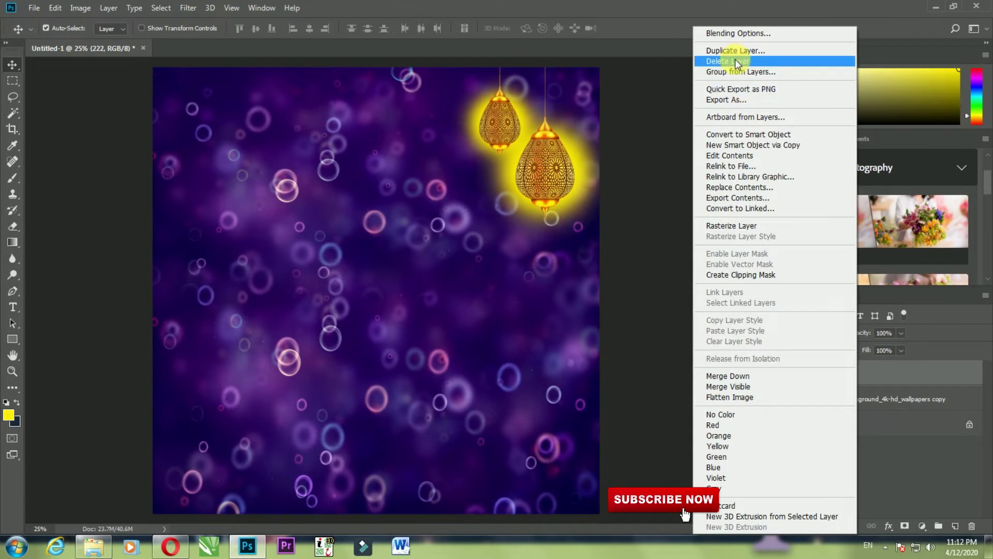
click(737, 52)
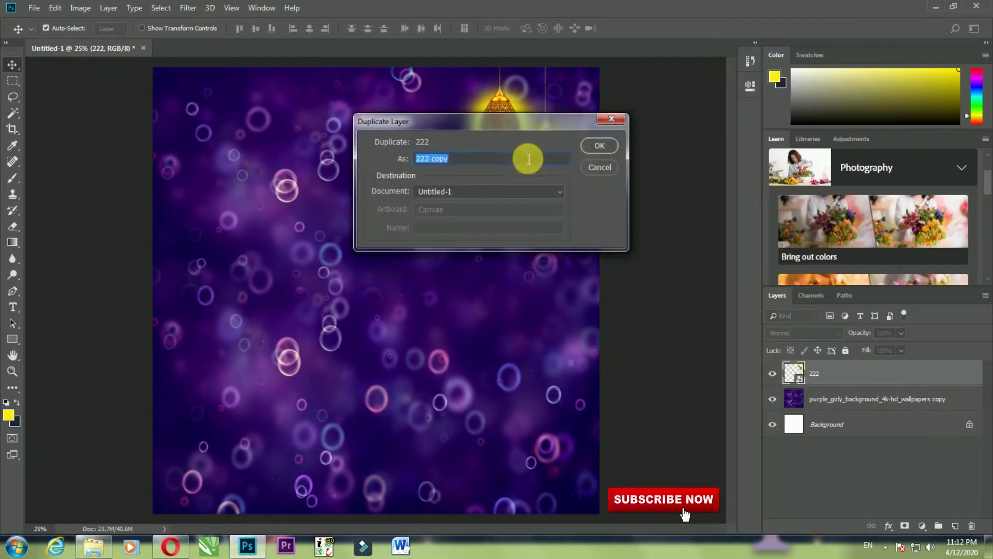
click(591, 145)
drag(546, 154, 239, 173)
Flip the 222 copy horizontally, nudge it slightly left, and commit the transform.
right_click(239, 176)
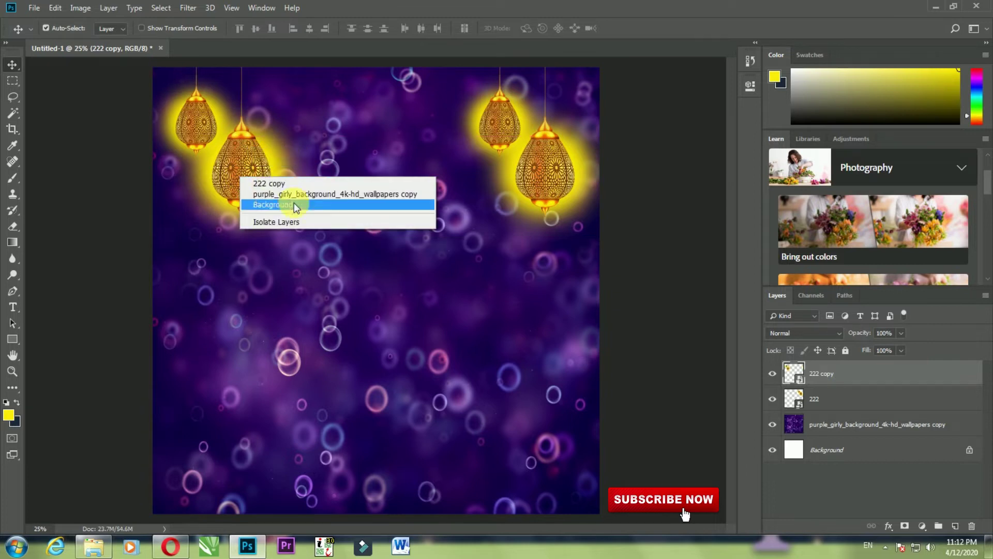
click(254, 153)
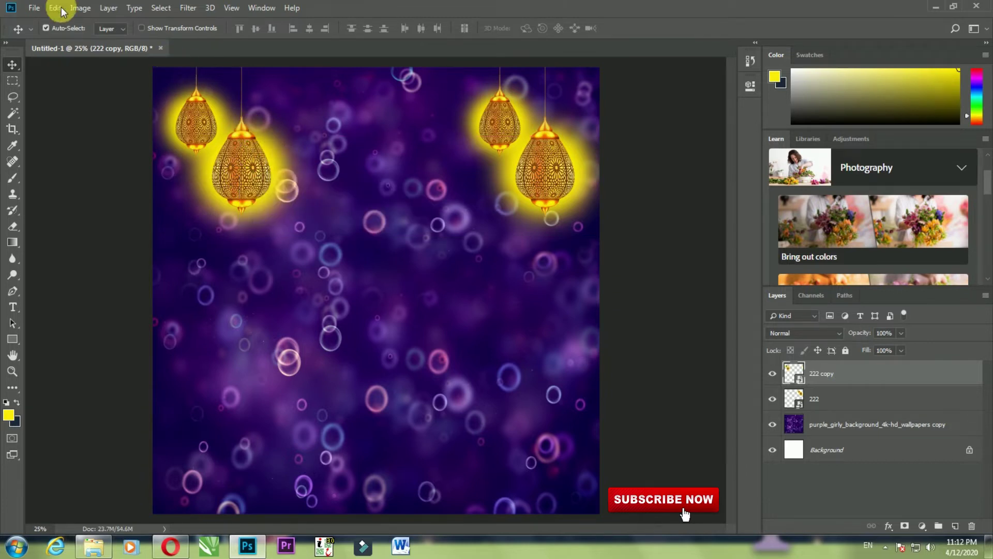
click(55, 8)
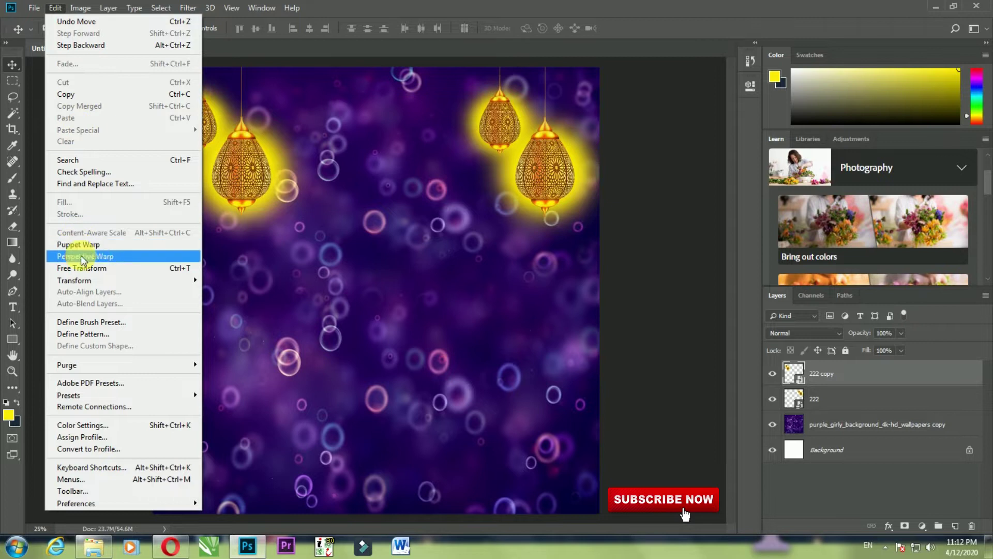
click(81, 268)
right_click(226, 170)
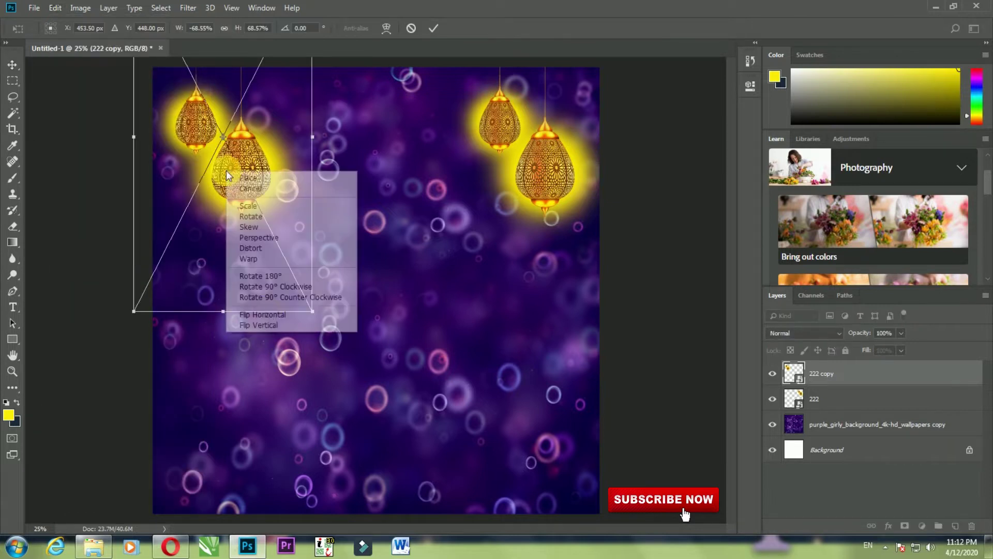
click(267, 315)
key(shift+Left)
key(shift+Left)
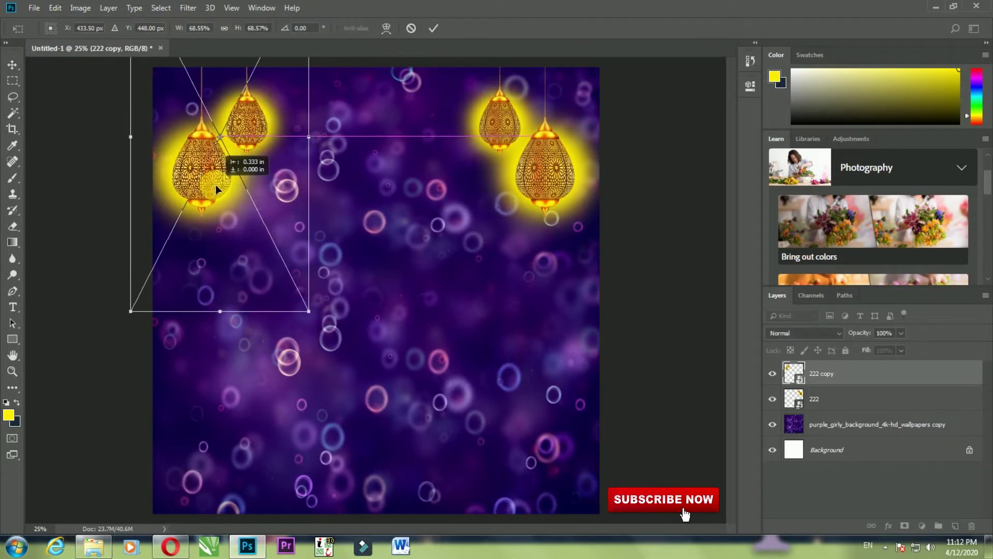
key(Return)
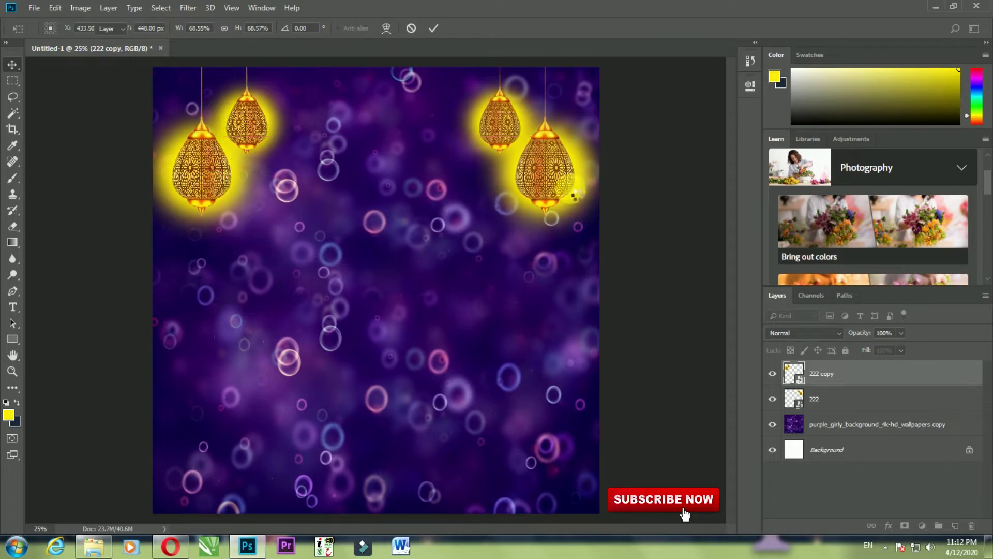
Nudge the original 222 lanterns slightly right and deselect both lantern layers.
click(564, 178)
drag(561, 179, 567, 180)
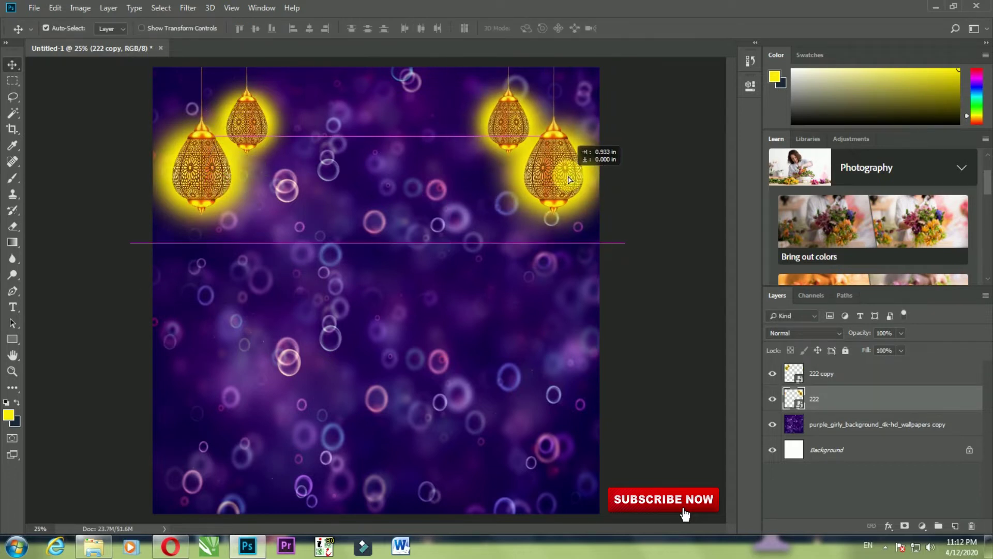
shift+click(210, 156)
click(873, 408)
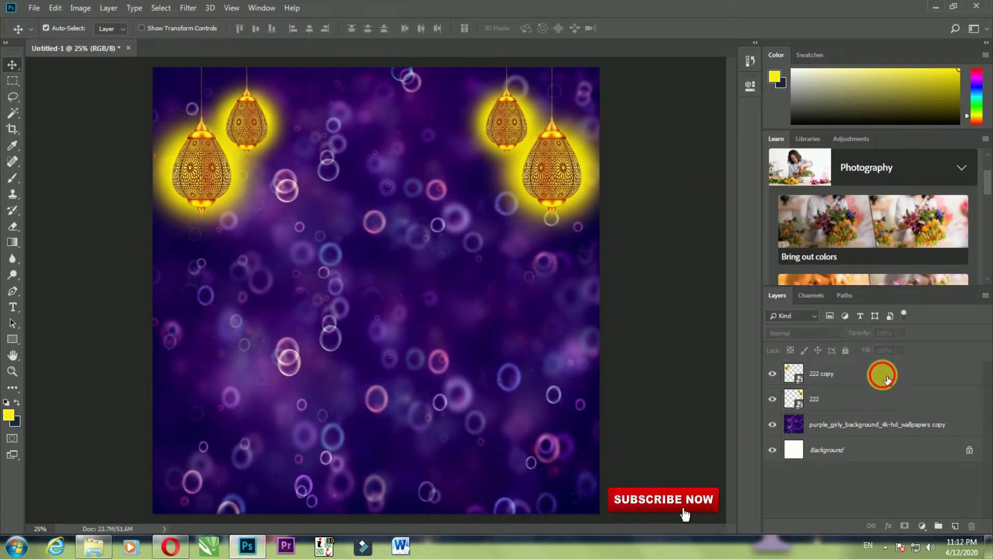
click(886, 375)
shift+click(886, 408)
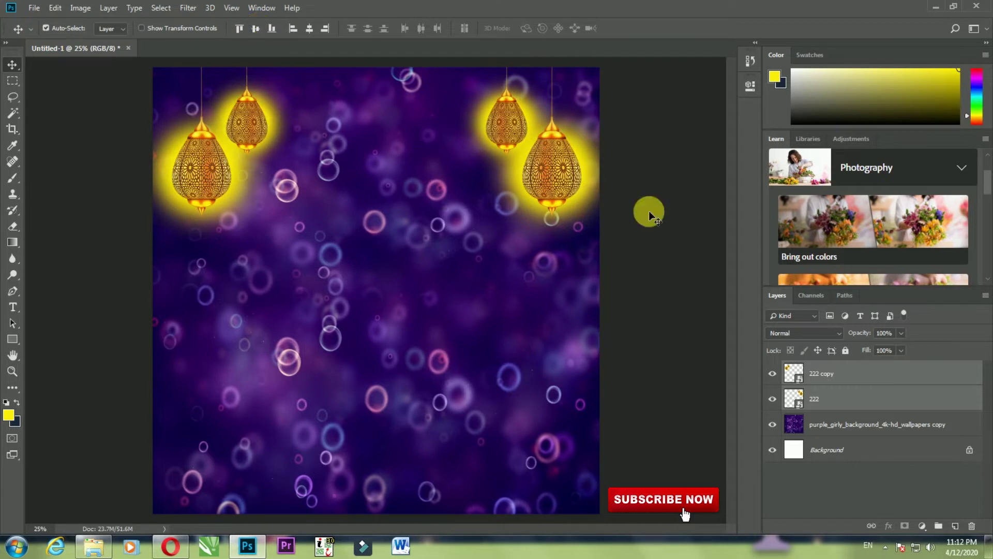
click(659, 208)
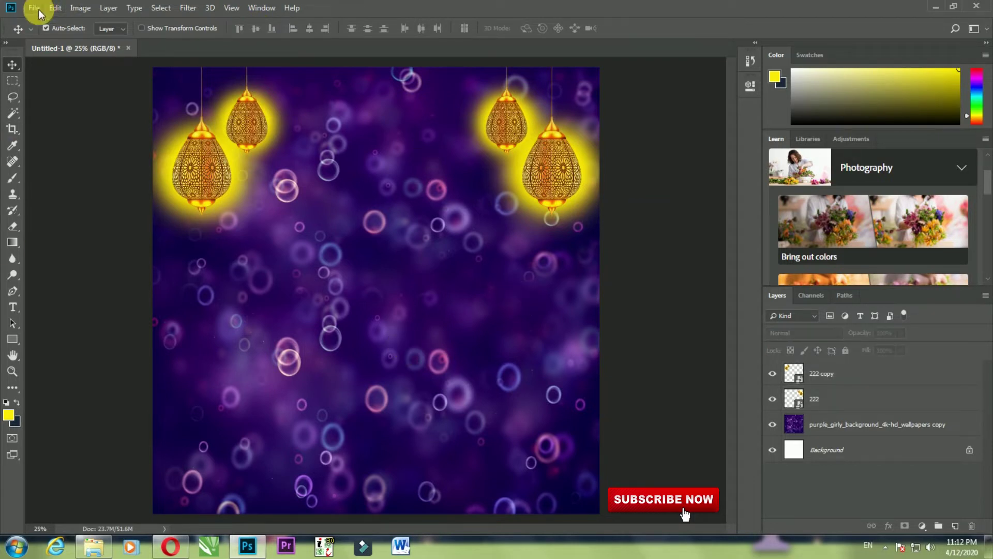
Place the Png calligraphy image as an embedded layer, enlarged.
click(34, 8)
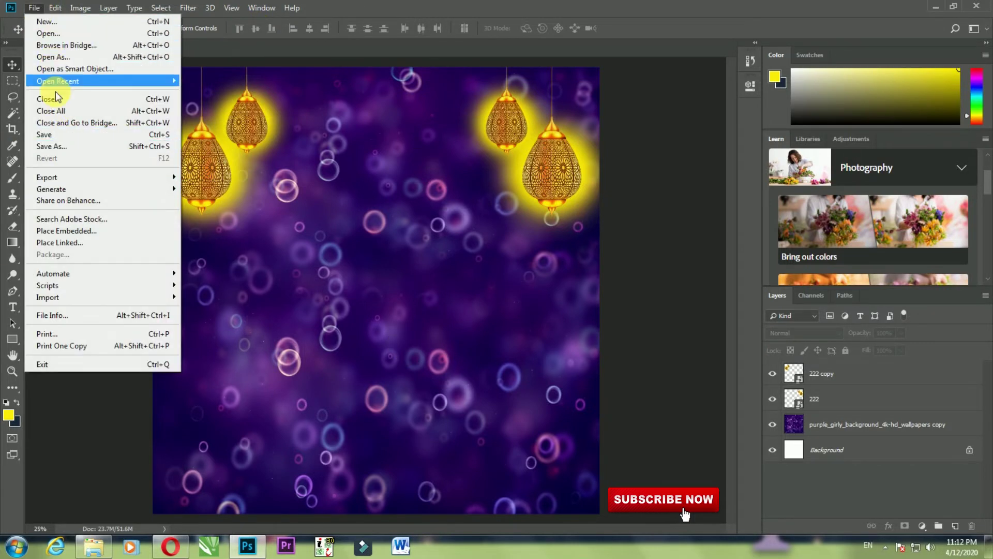
click(65, 234)
click(623, 306)
scroll(622, 306, down, 3)
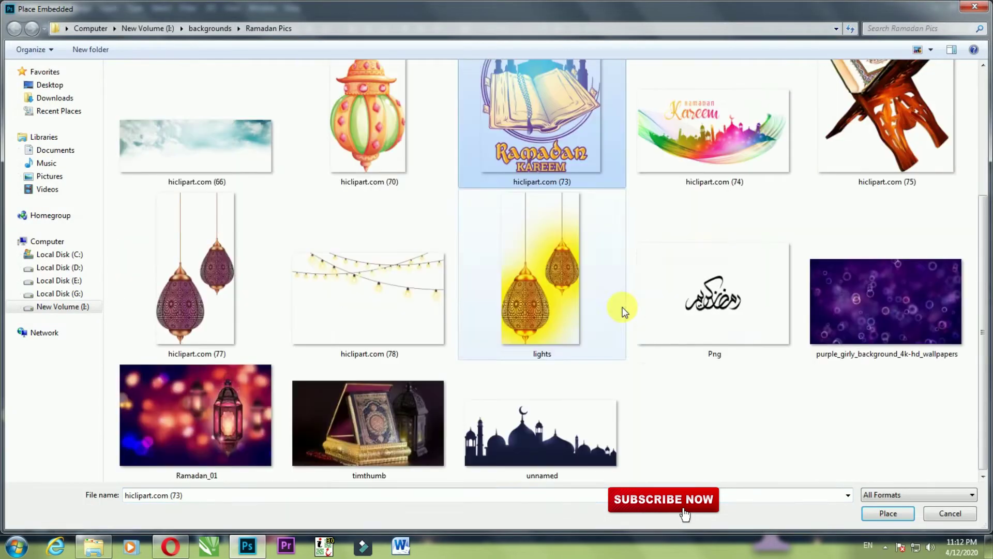
click(647, 305)
click(903, 525)
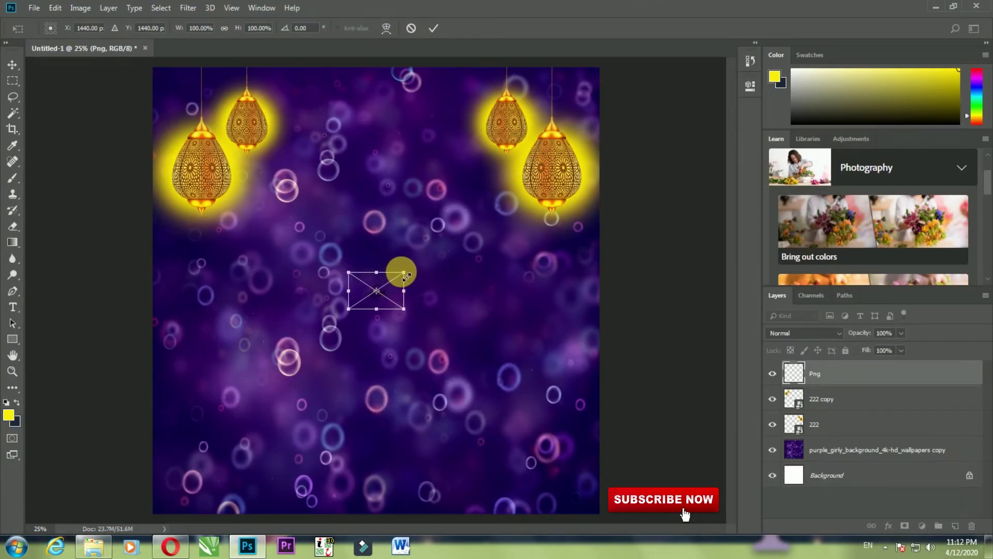
drag(404, 273, 616, 132)
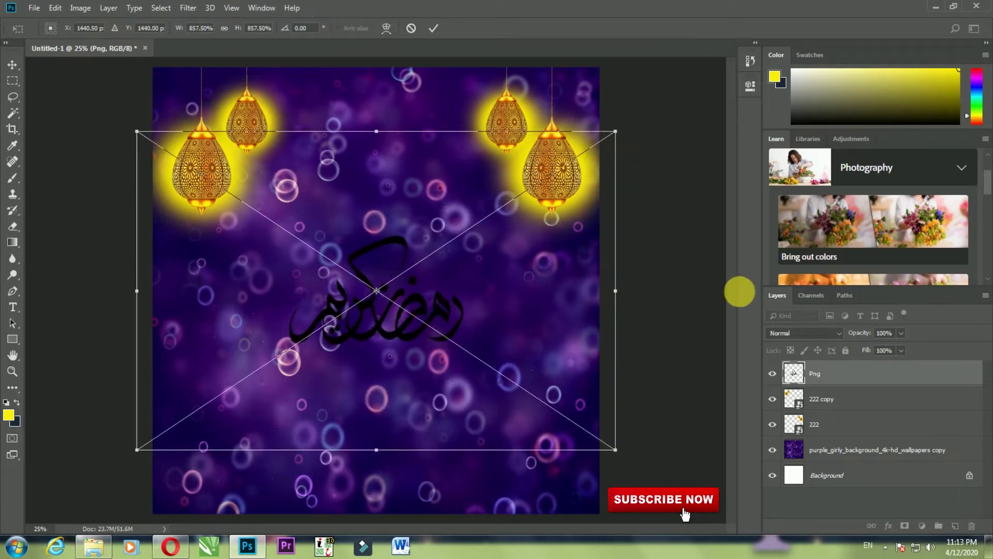
double_click(516, 295)
Rasterize the calligraphy, enlarge it to about 210%, and centre it beneath the lanterns.
right_click(842, 371)
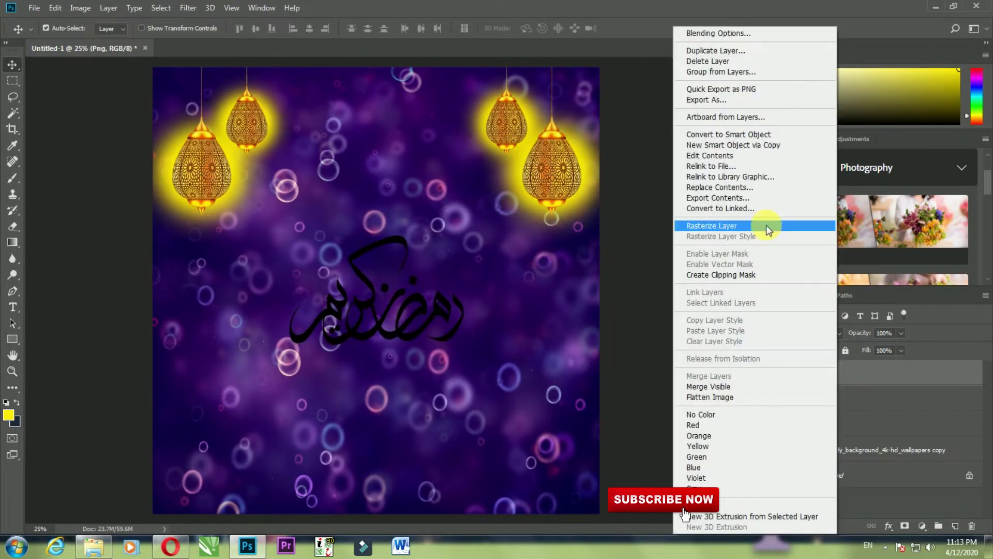
click(757, 228)
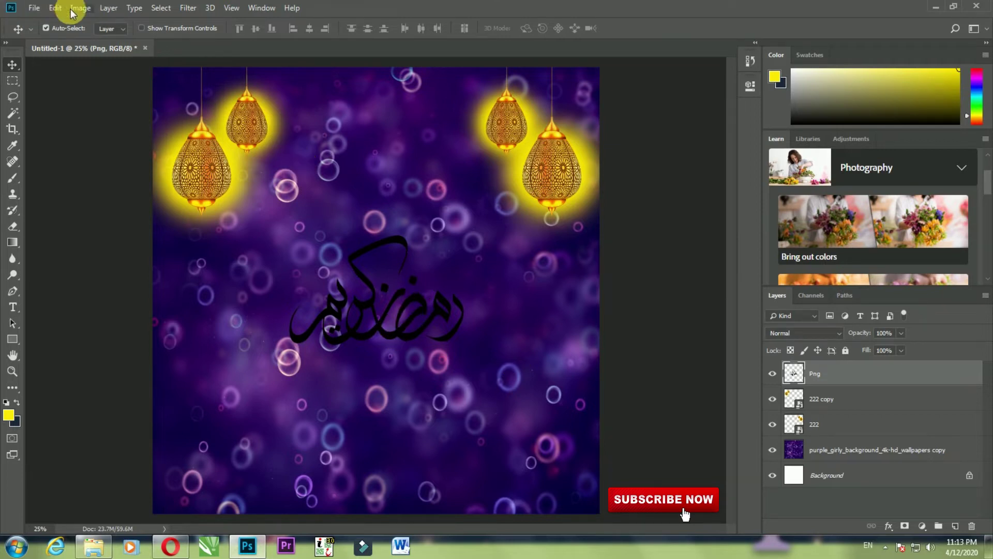
click(41, 11)
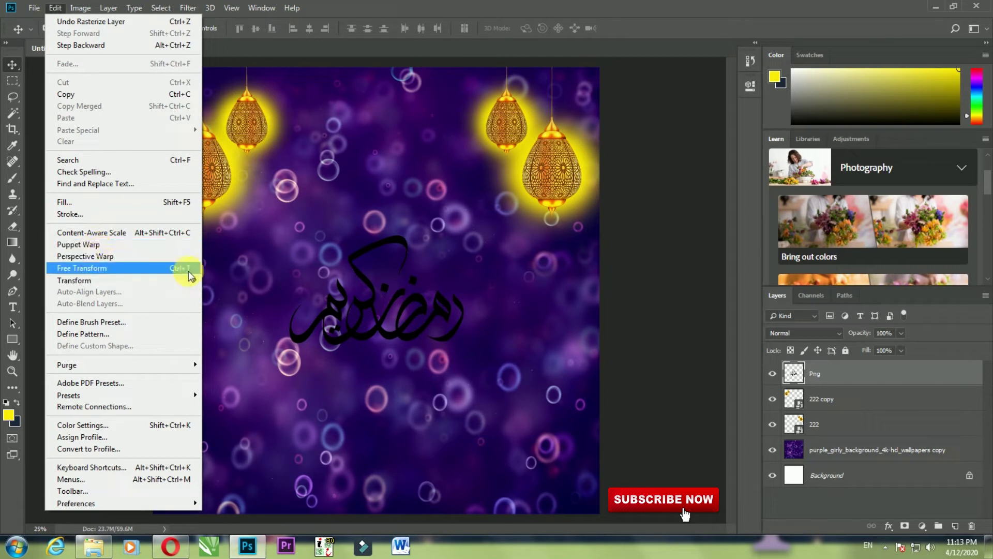
click(169, 271)
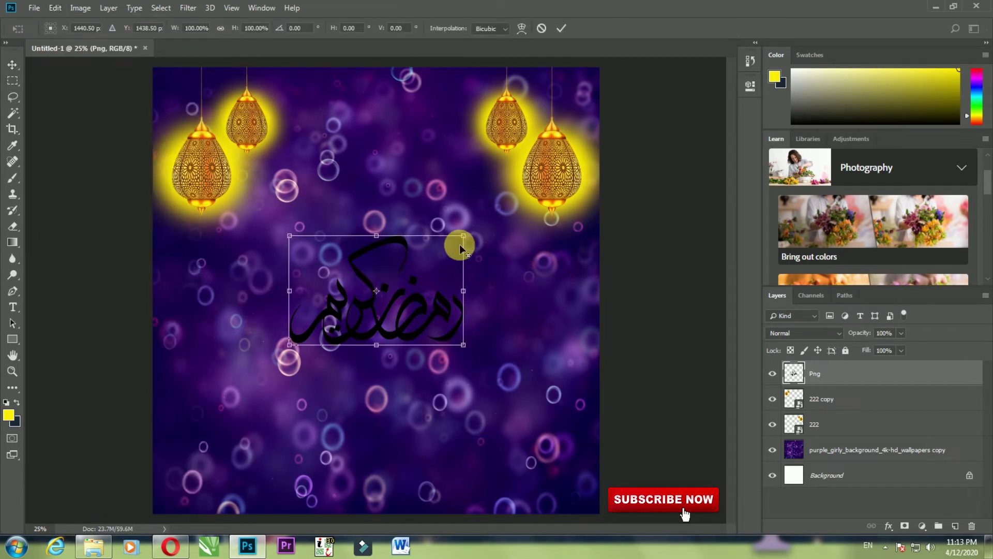
drag(467, 241, 542, 187)
drag(465, 232, 464, 175)
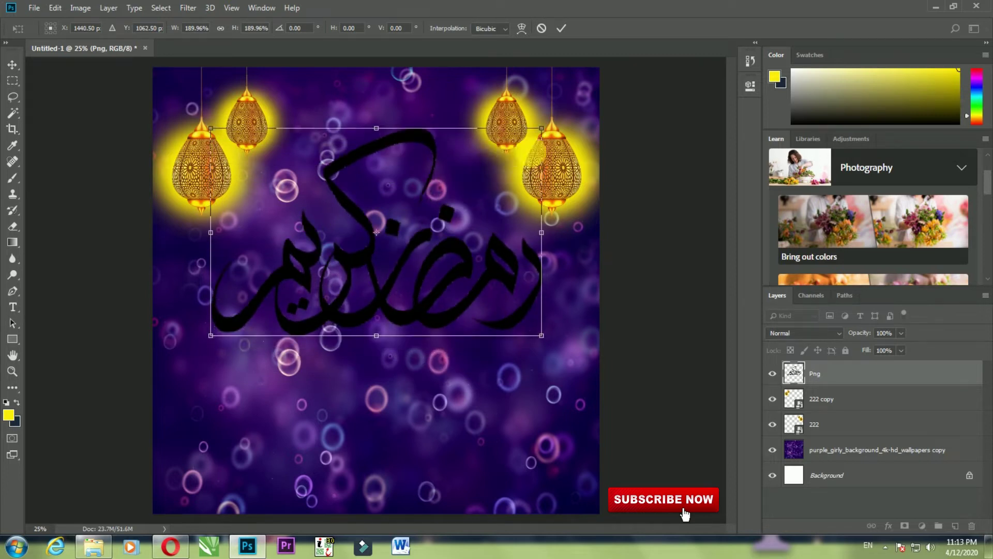
drag(541, 128, 562, 115)
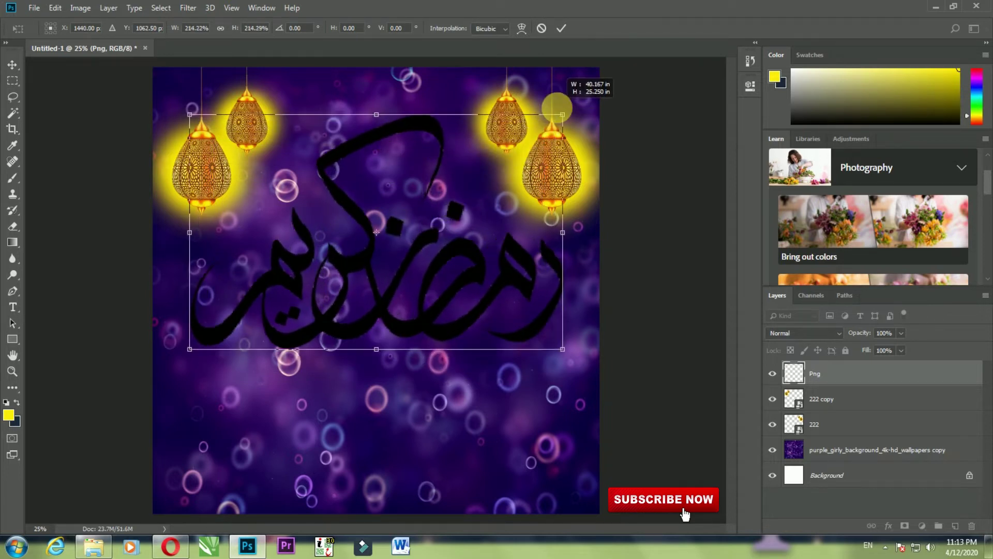
drag(470, 248, 465, 250)
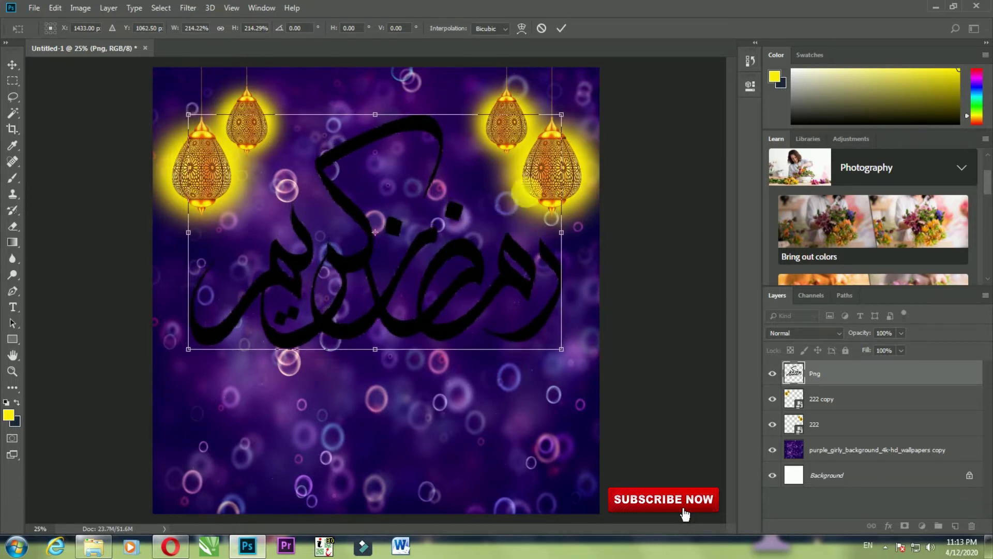
double_click(440, 186)
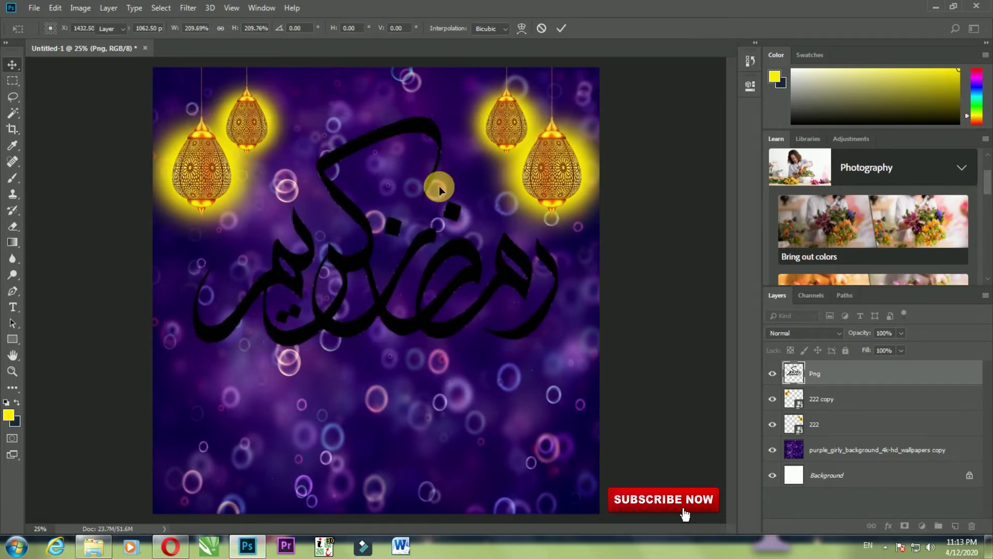
Give the calligraphy layer a blue-teal Gradient Overlay.
double_click(886, 380)
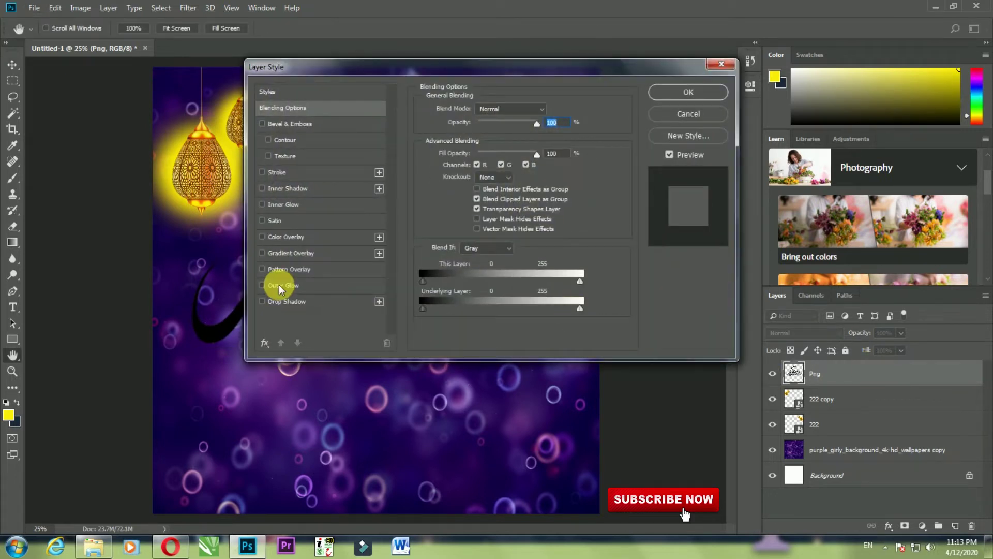
click(298, 253)
drag(483, 64, 727, 138)
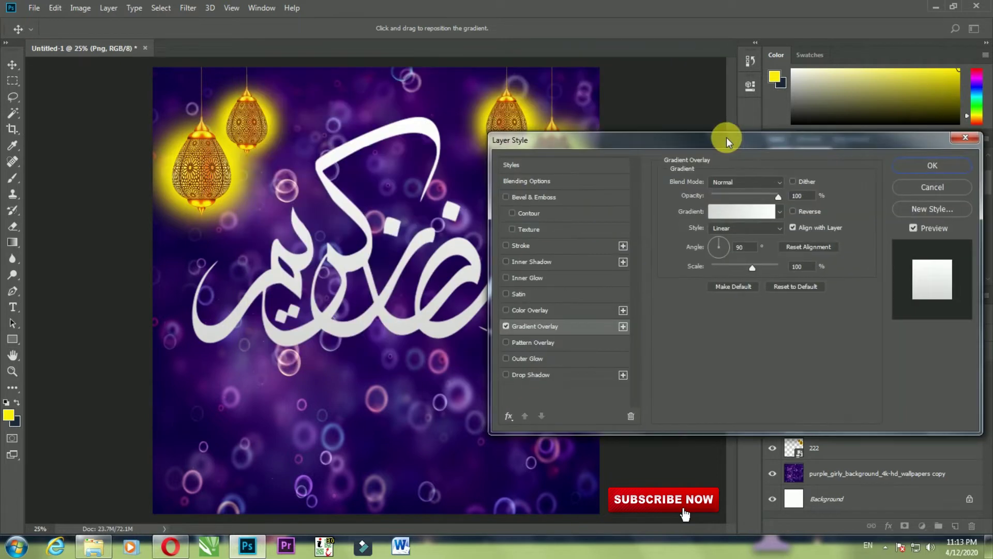
click(776, 212)
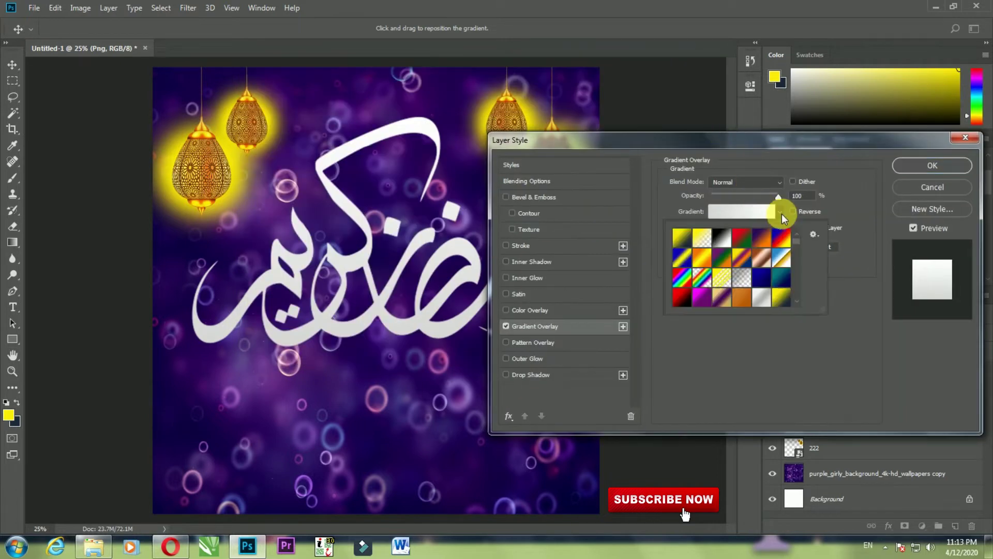
click(781, 277)
click(818, 146)
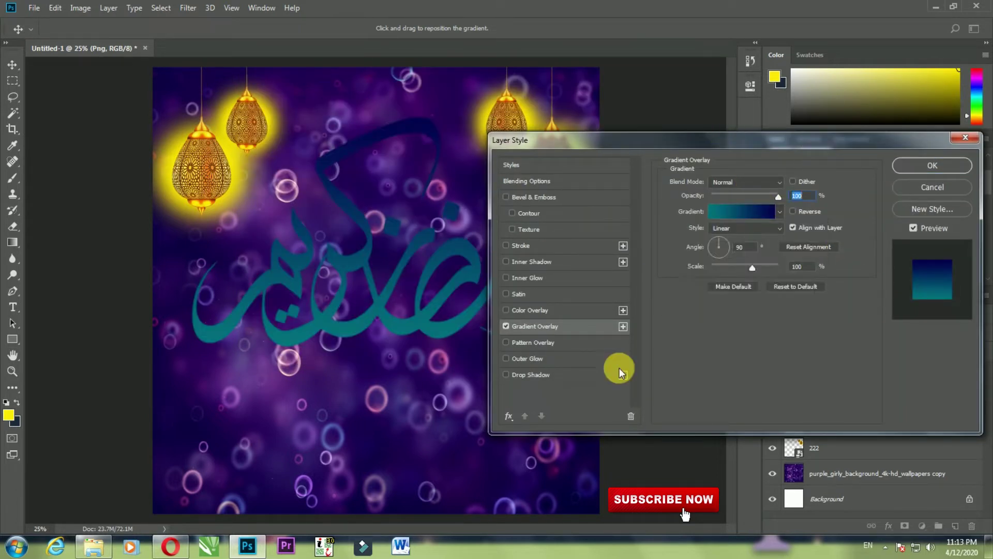
Add a white Outer Glow at Normal blend mode, 100% opacity, larger size.
click(538, 359)
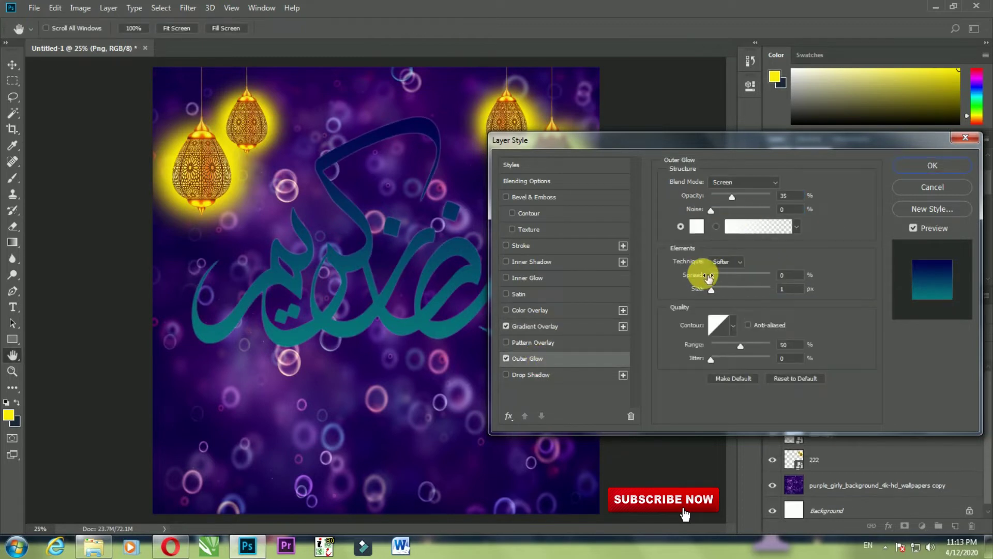
click(743, 182)
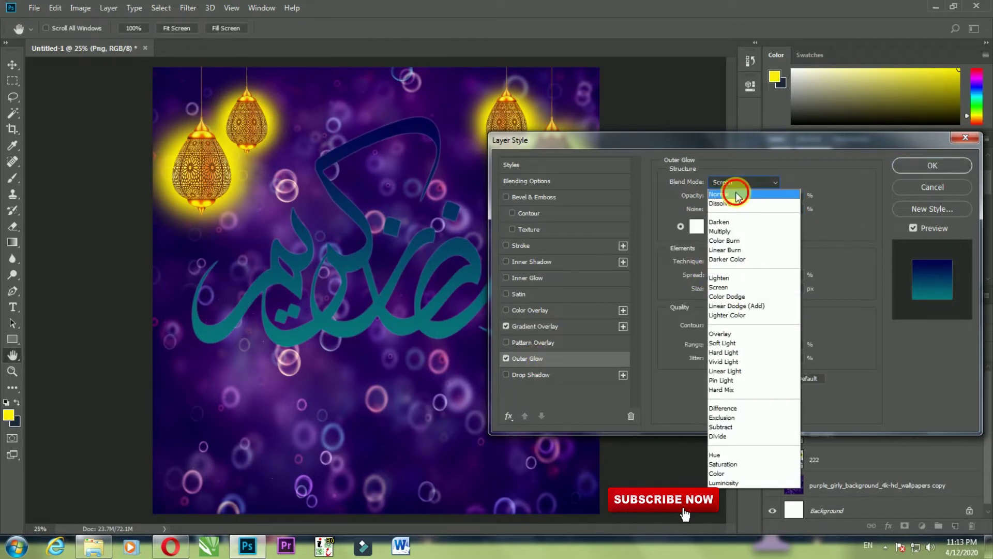
click(739, 191)
drag(740, 199, 821, 195)
mouse_move(711, 289)
mouse_down()
mouse_move(737, 279)
mouse_move(728, 295)
mouse_up()
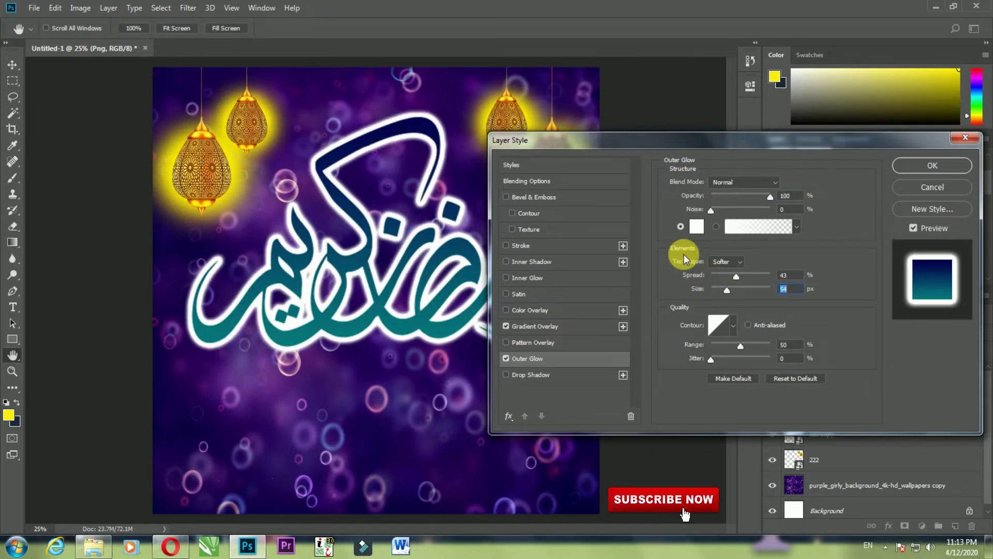
Add an 8 px Bevel & Emboss with greater depth and apply the styles.
click(526, 197)
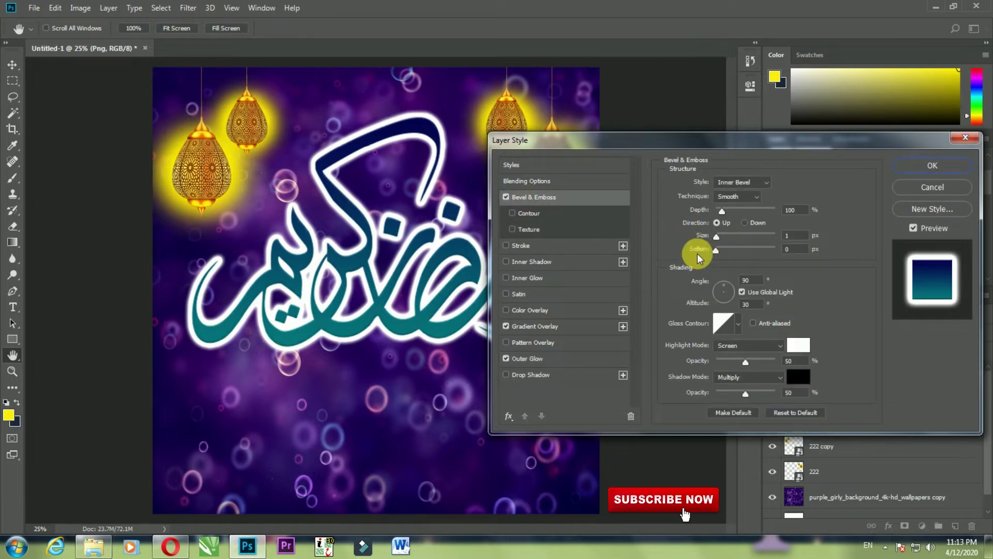
drag(716, 236, 722, 249)
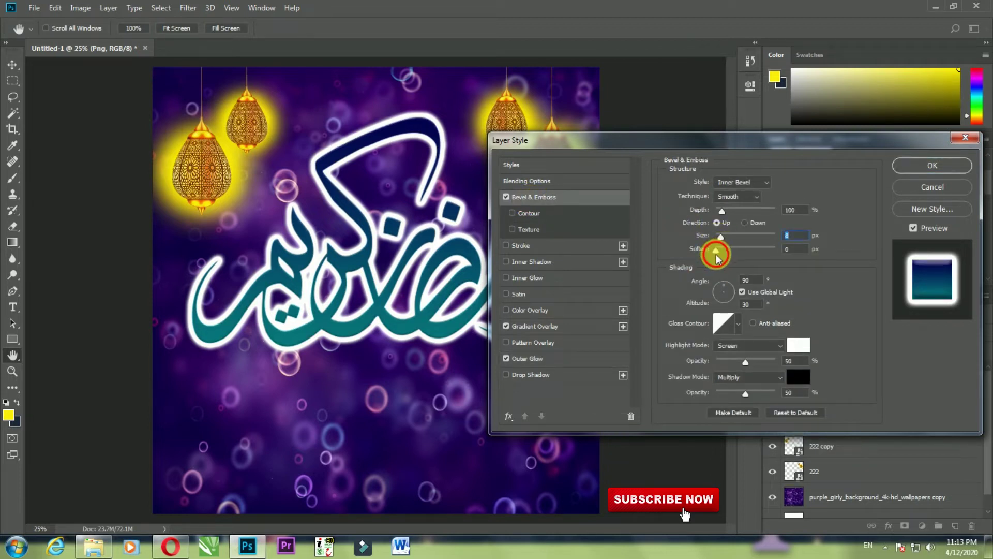
drag(723, 211, 726, 212)
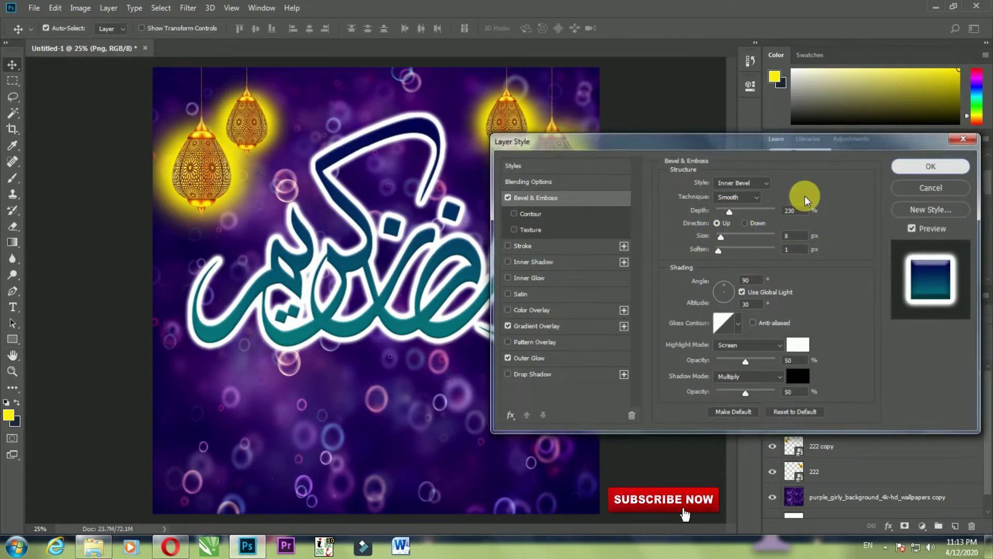
key(Return)
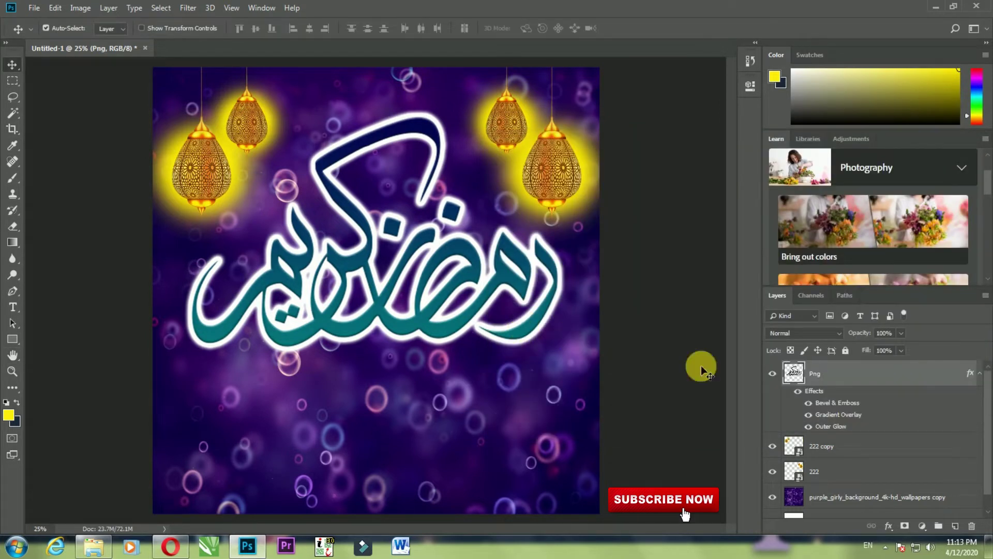
Place the 'unnamed' mosque silhouette image as an embedded layer.
click(56, 8)
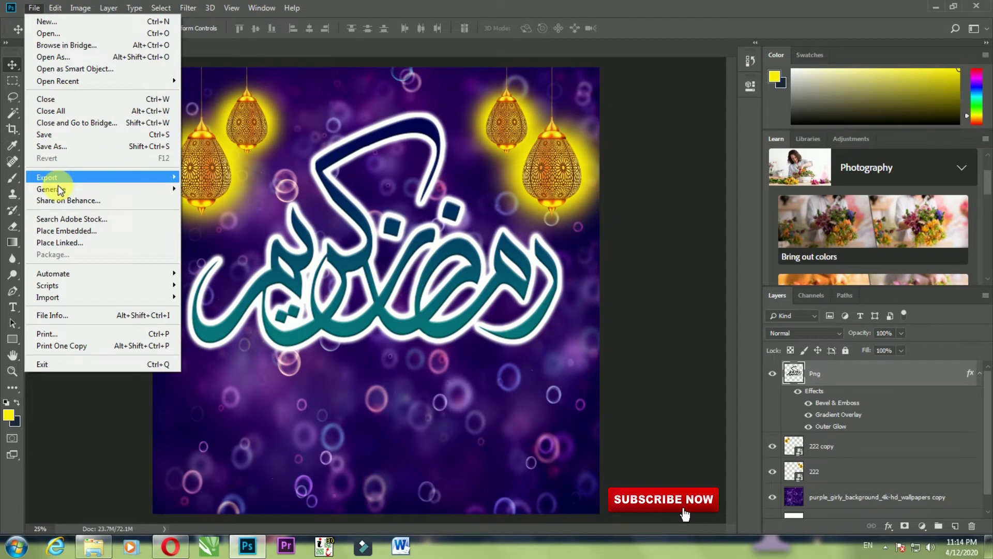
click(73, 231)
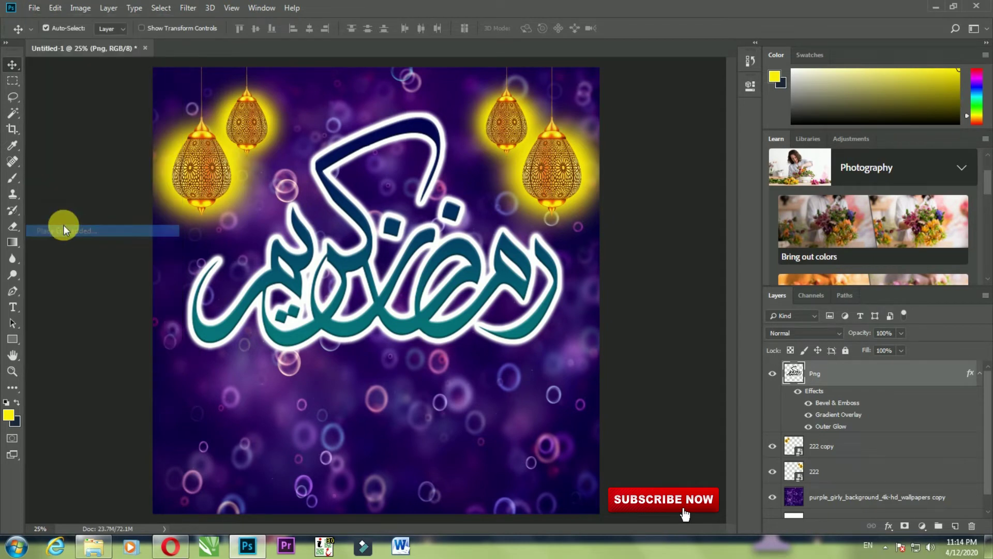
click(350, 364)
scroll(349, 363, down, 3)
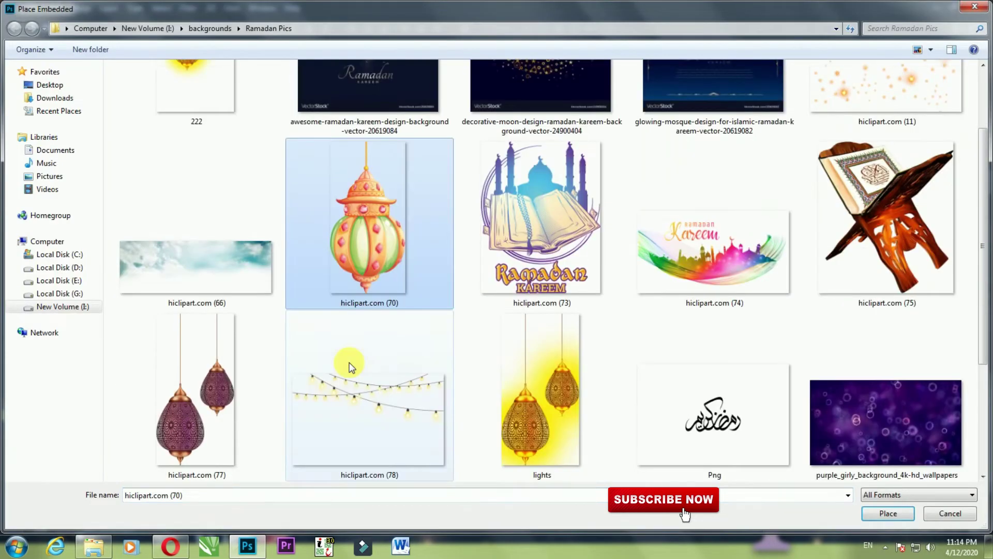
scroll(353, 365, down, 2)
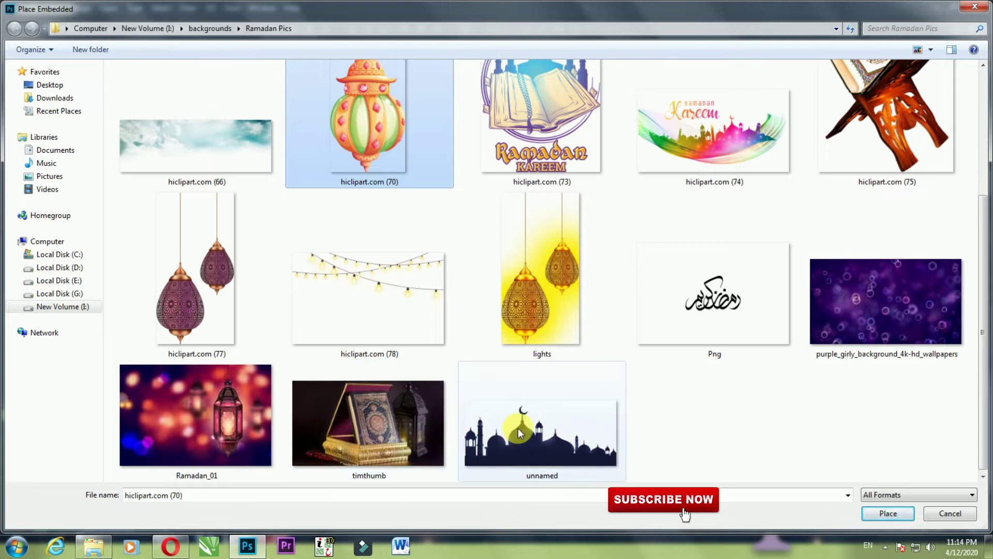
scroll(515, 436, up, 1)
scroll(515, 436, up, 4)
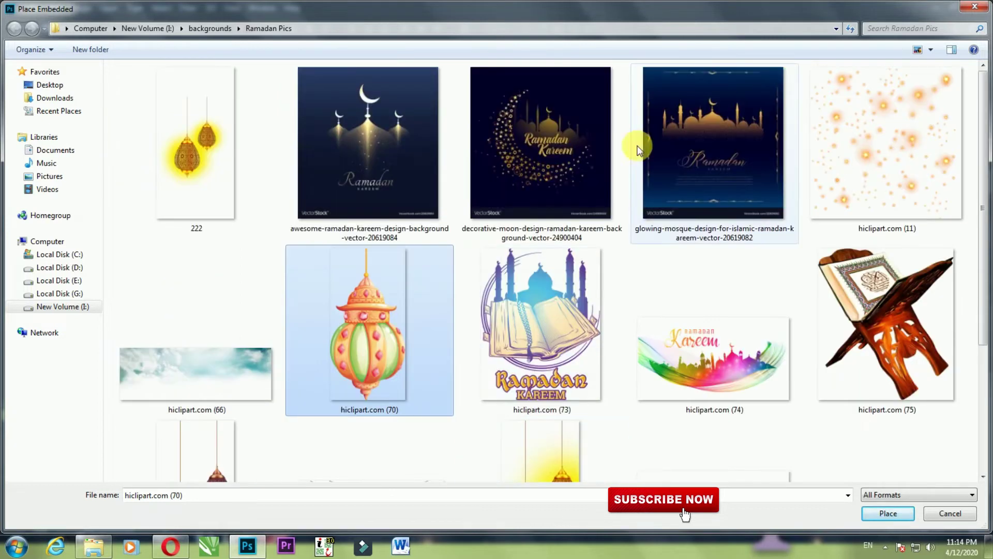
click(722, 140)
scroll(539, 338, down, 5)
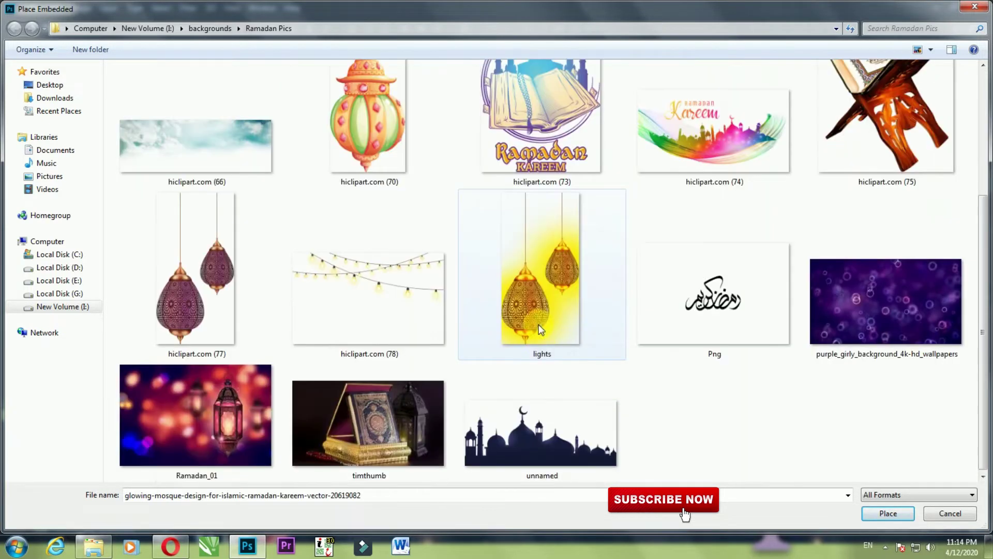
click(514, 437)
click(889, 515)
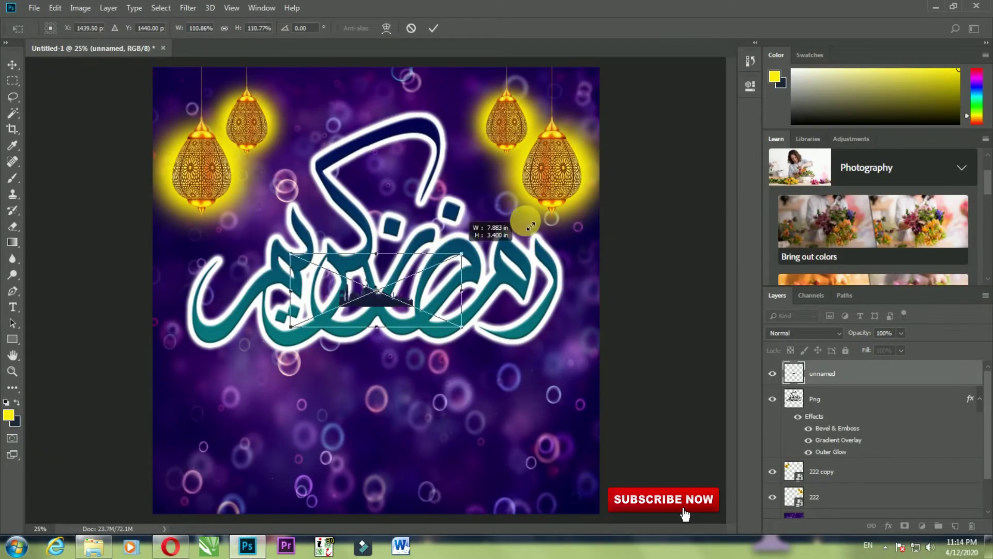
Enlarge the mosque silhouette, set it along the bottom edge, and commit.
drag(409, 278, 612, 168)
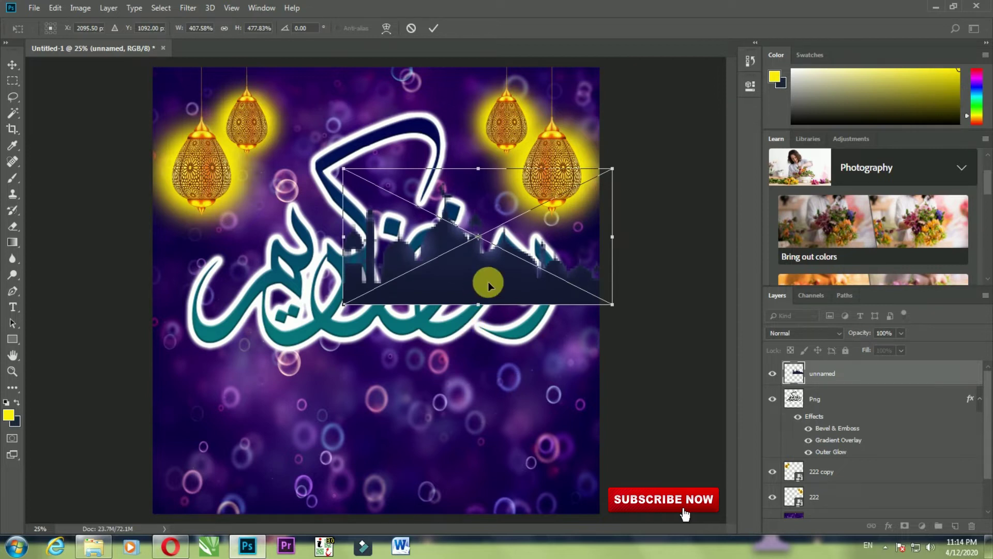
key(ctrl+z)
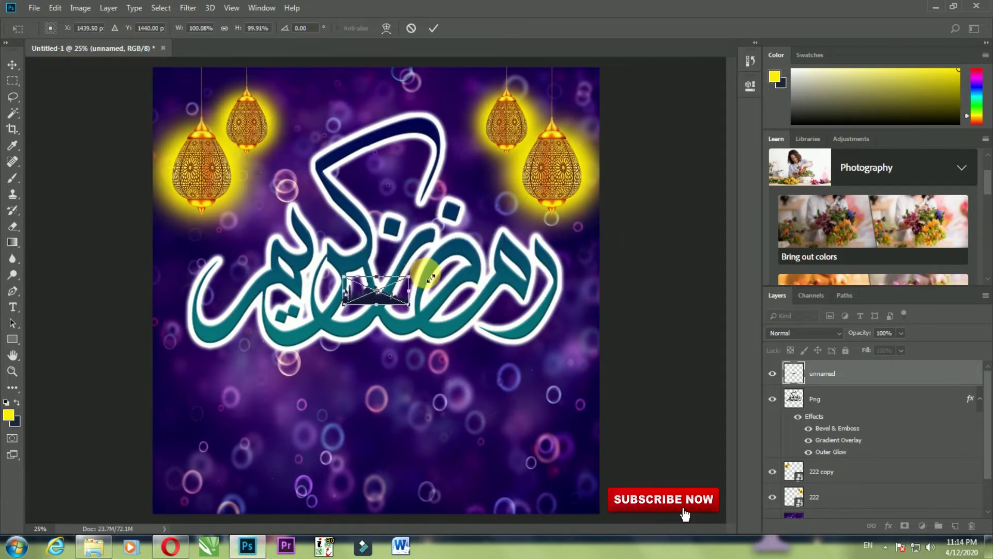
drag(431, 278, 629, 176)
drag(380, 302, 395, 440)
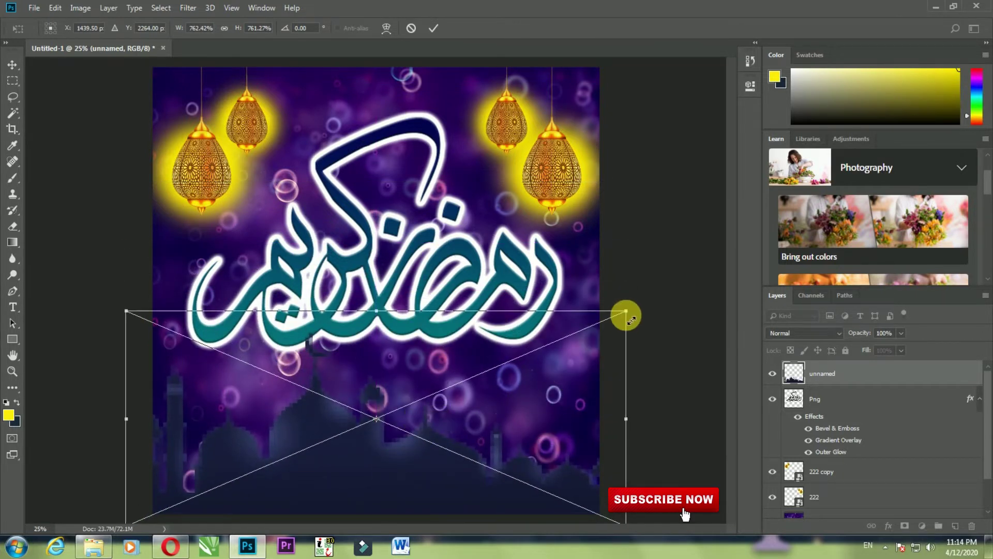
drag(631, 320, 619, 323)
mouse_move(439, 468)
mouse_down()
mouse_move(418, 470)
mouse_move(511, 467)
mouse_up()
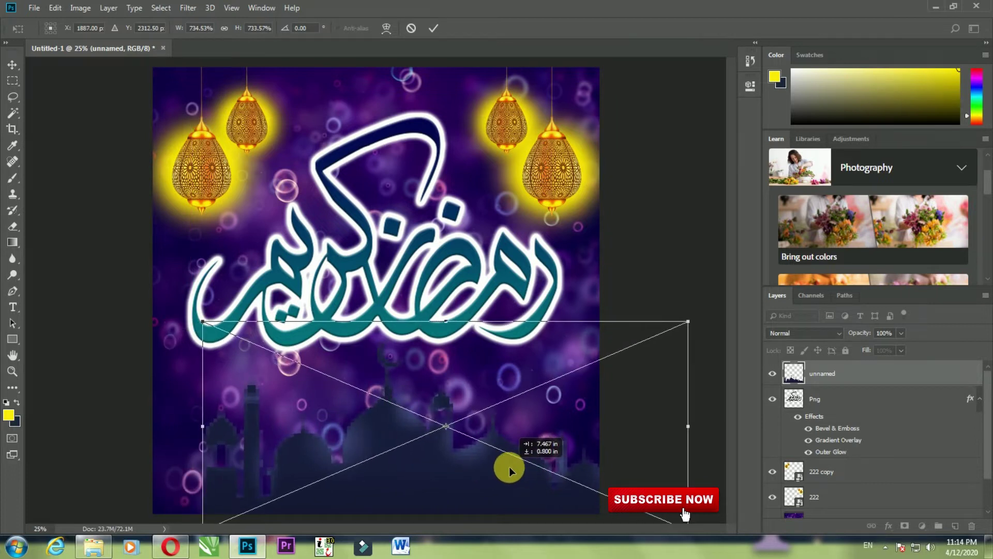
key(Return)
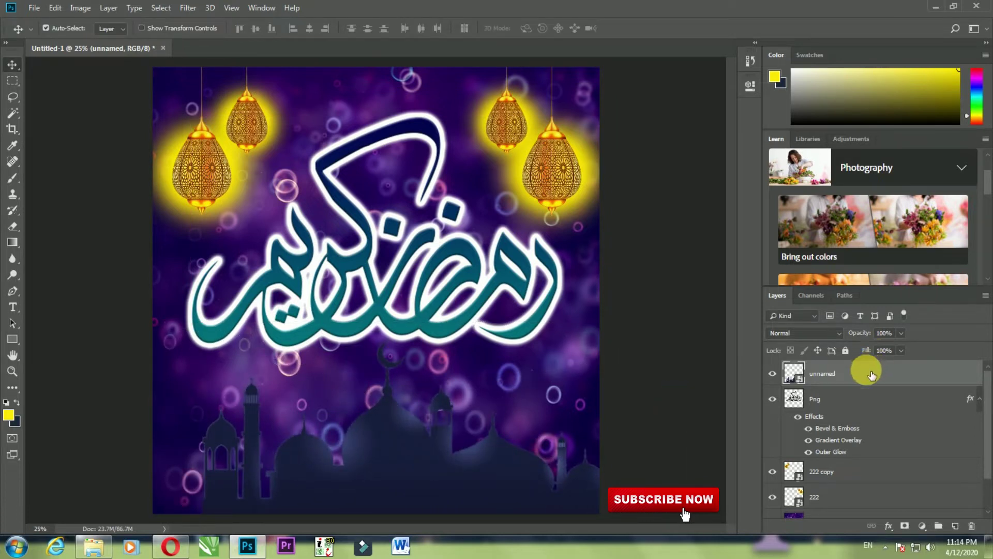
Add a Gradient Overlay to the mosque, trying dark blue, blue-teal and red presets.
double_click(913, 366)
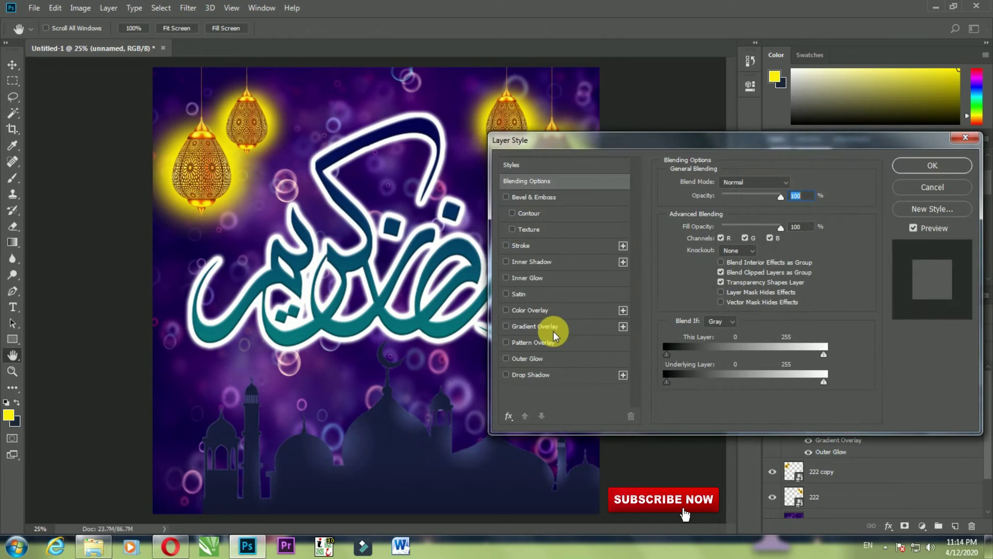
click(553, 327)
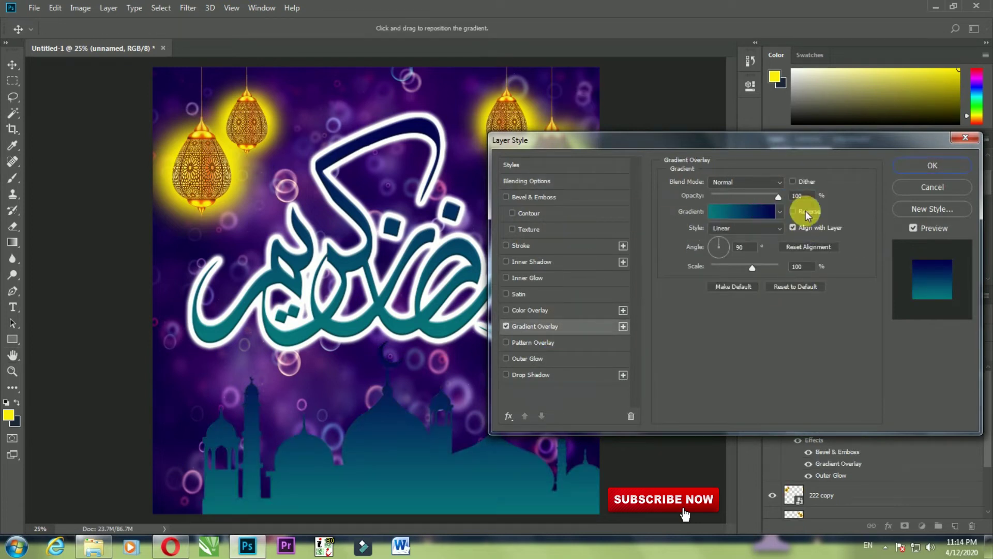
click(779, 212)
click(779, 210)
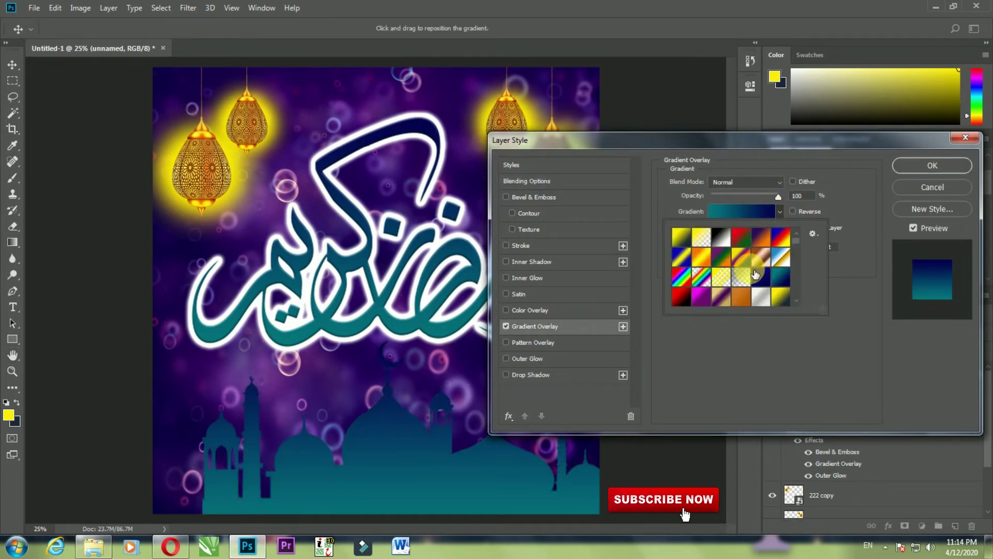
click(762, 280)
click(781, 277)
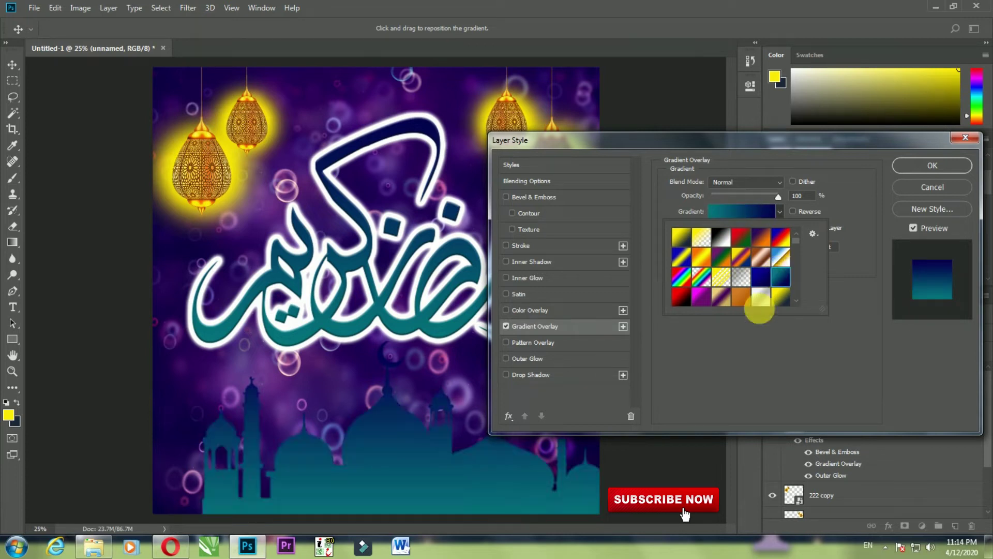
click(702, 296)
Settle on the silver-white gradient preset for the mosque and confirm with OK.
scroll(724, 287, down, 1)
scroll(735, 285, down, 1)
click(746, 282)
scroll(745, 282, up, 2)
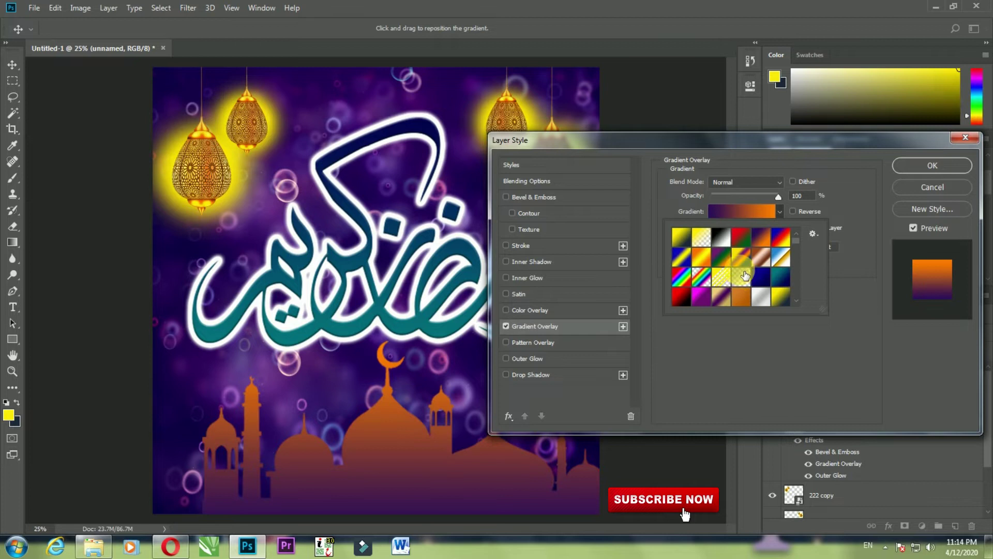
click(721, 237)
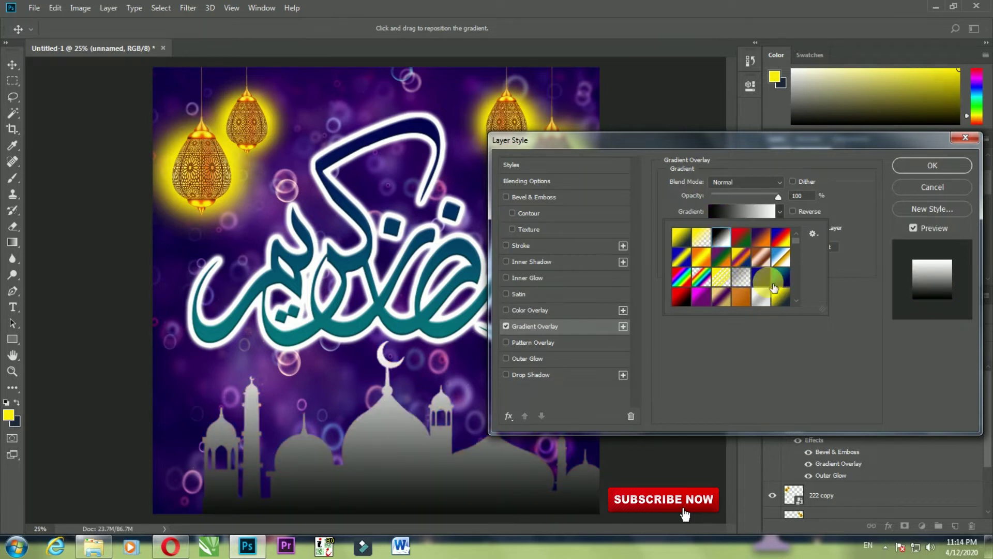
click(771, 290)
click(933, 164)
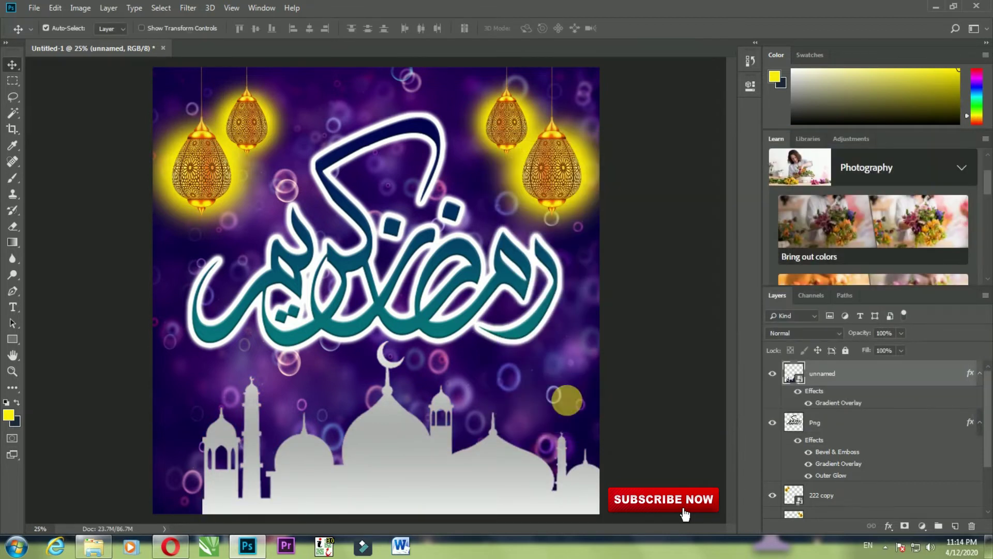
Duplicate the mosque silhouette layer and drag the copy toward the left.
right_click(884, 381)
click(775, 52)
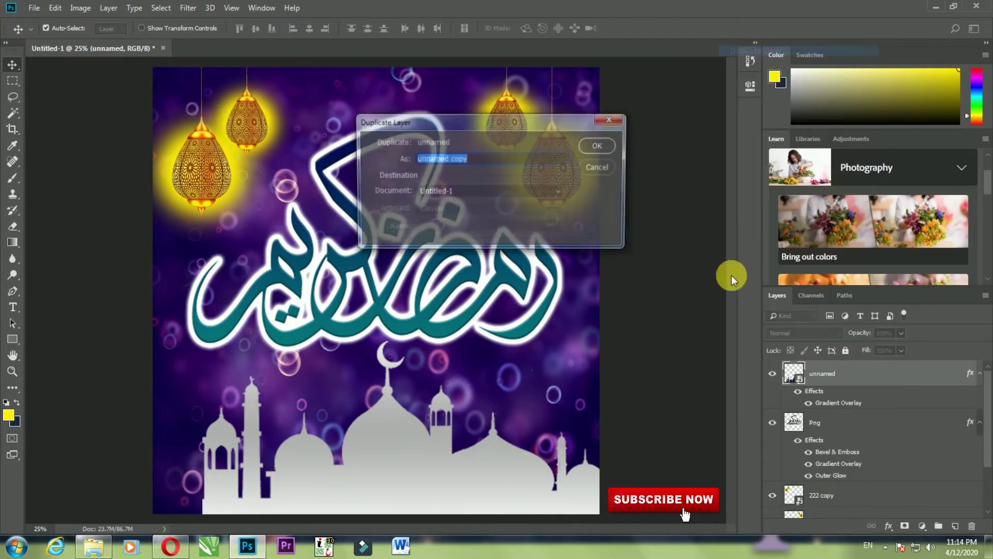
click(592, 144)
drag(418, 471, 284, 477)
Flip the mosque copy horizontally and position it along the poster's lower-left edge.
right_click(284, 477)
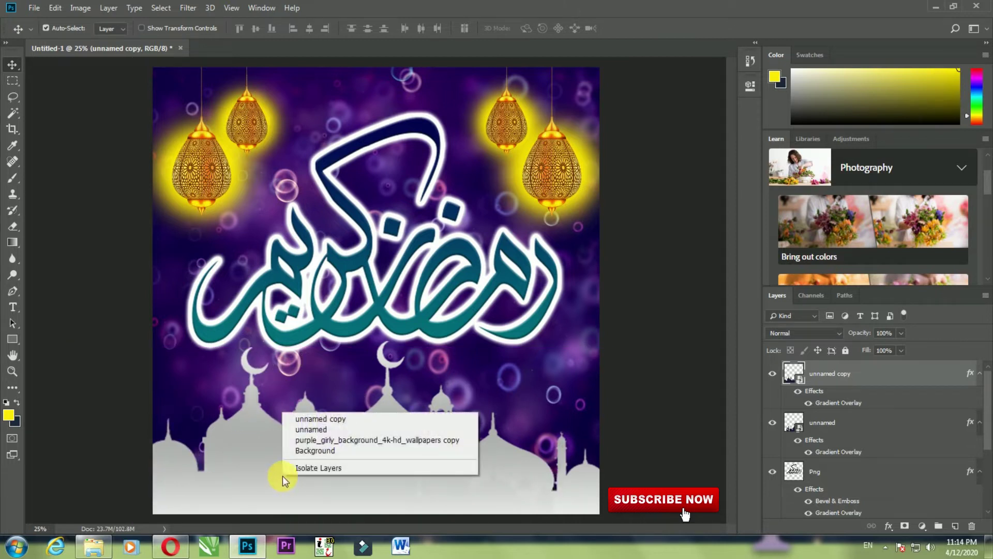
click(241, 409)
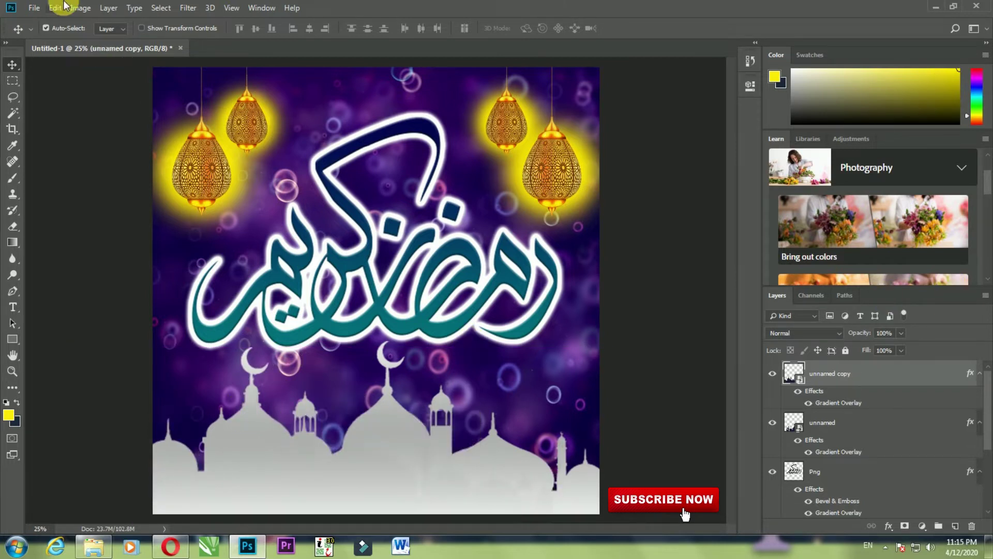
click(55, 8)
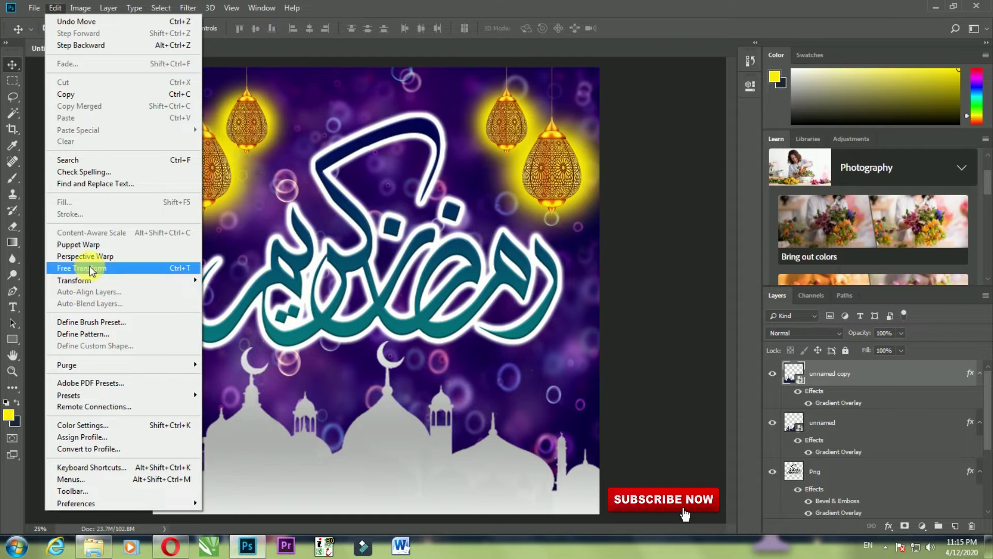
click(119, 269)
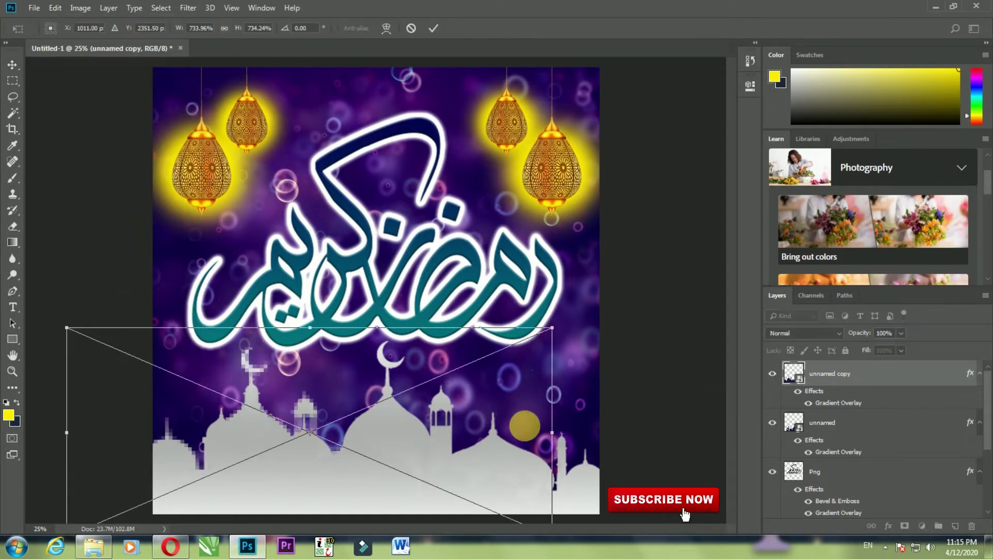
right_click(524, 421)
click(581, 407)
drag(418, 442, 79, 433)
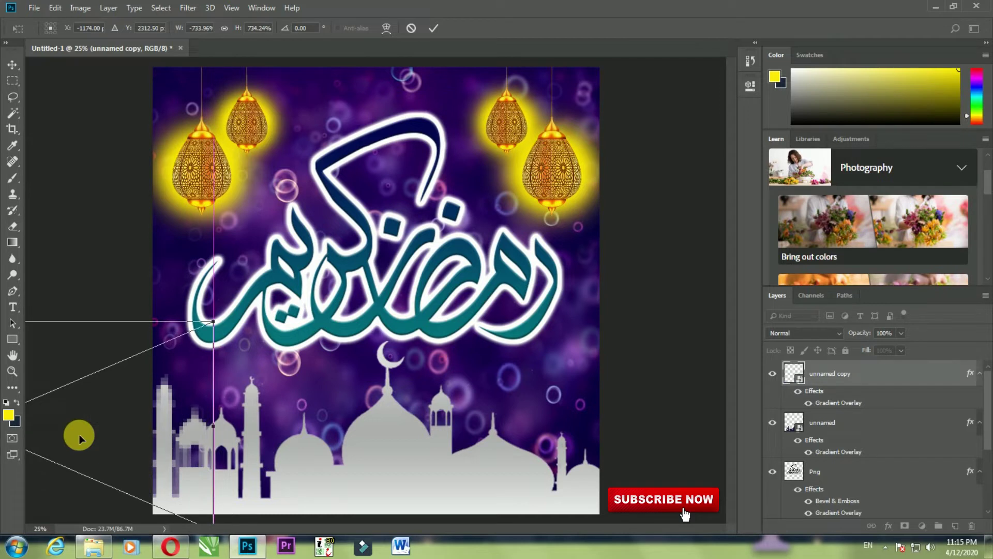
drag(188, 437, 219, 438)
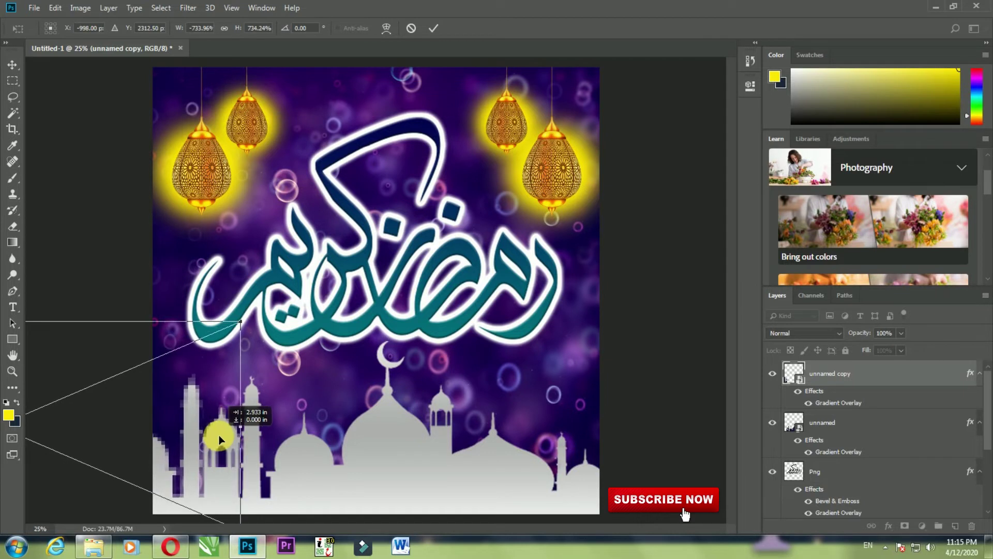
key(Return)
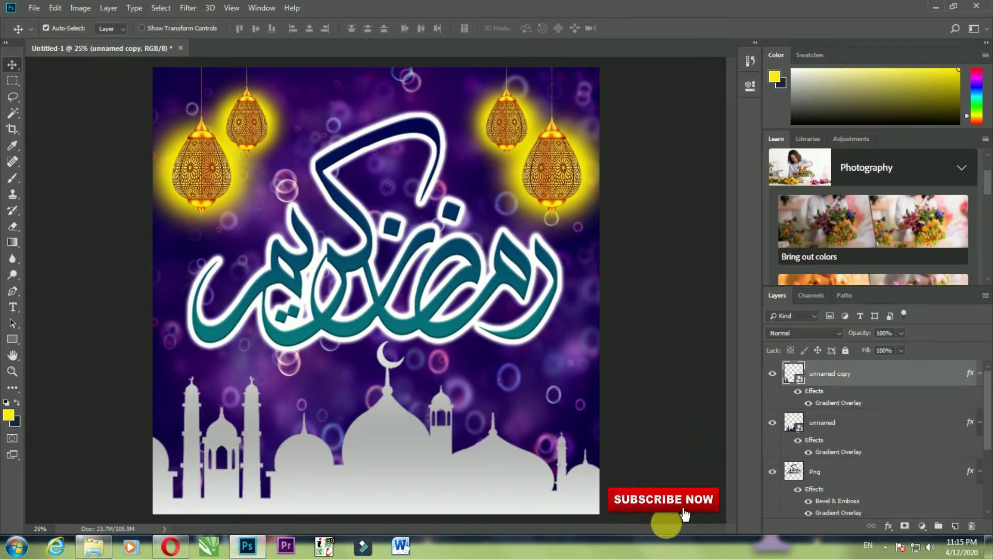
Merge the original and copied mosque layers into one layer.
ctrl+click(890, 433)
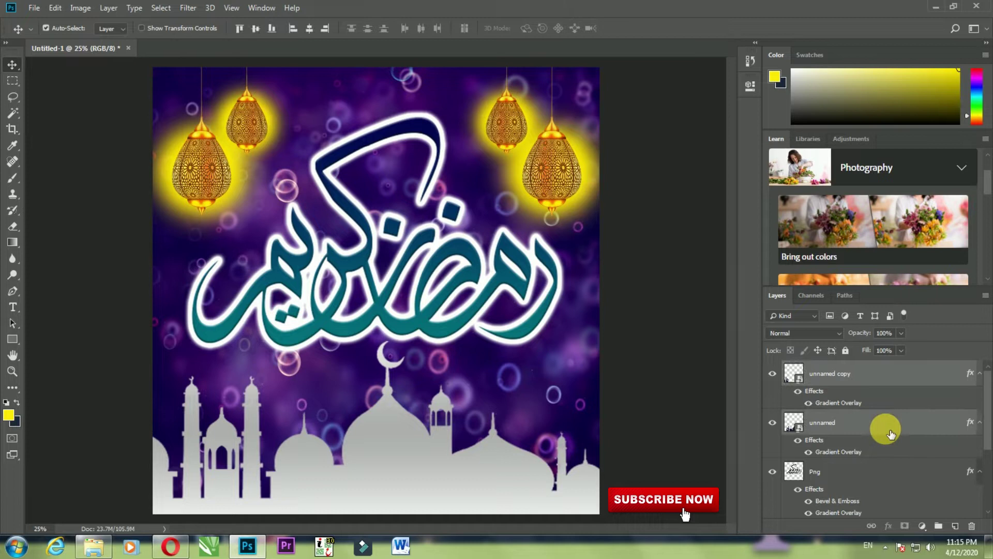
right_click(870, 379)
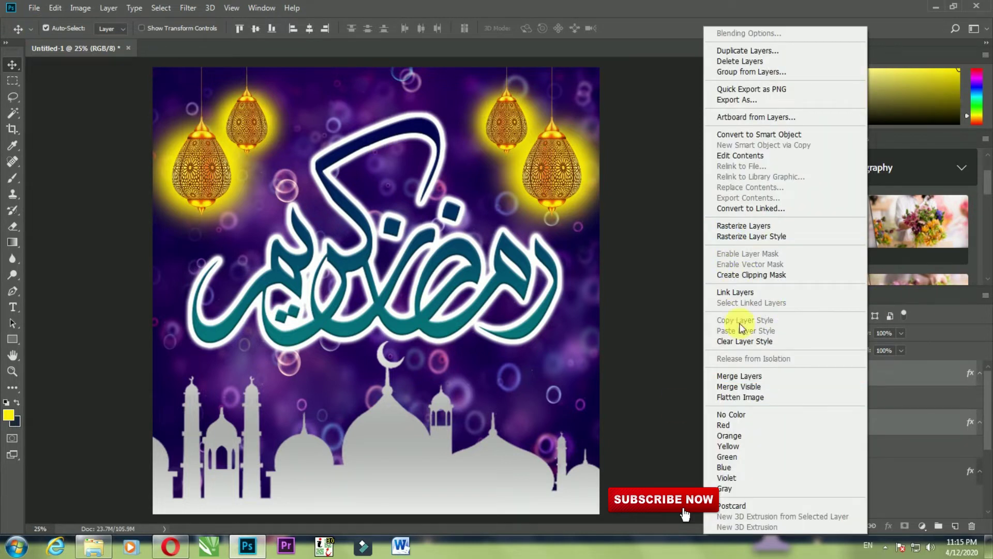
click(735, 377)
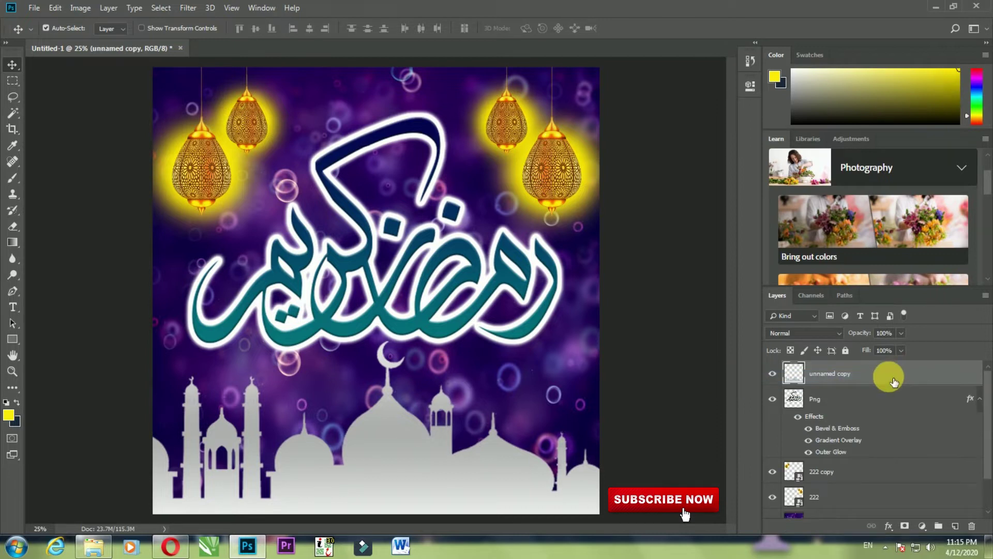
Set the merged mosque layer to Screen blending at 23% opacity and reposition it.
click(827, 333)
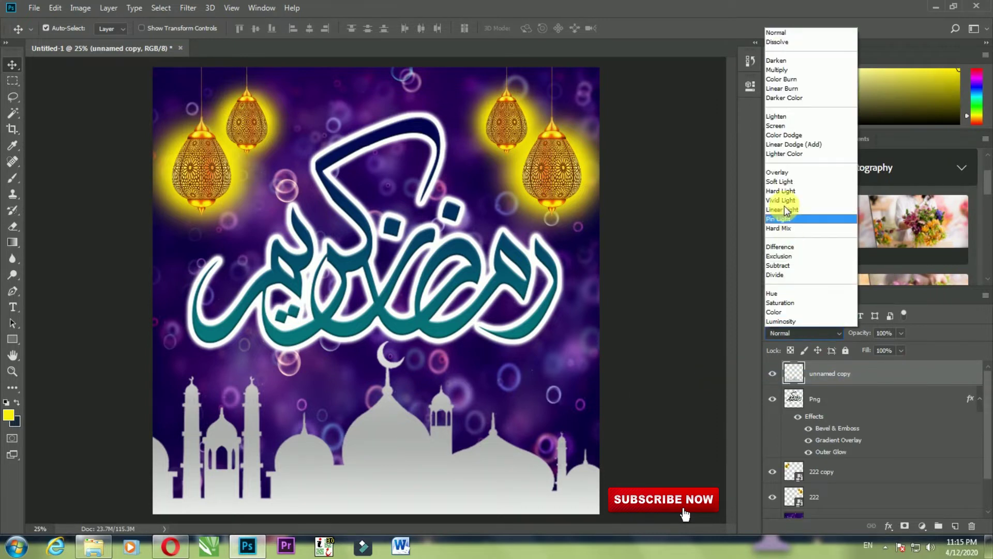
click(780, 176)
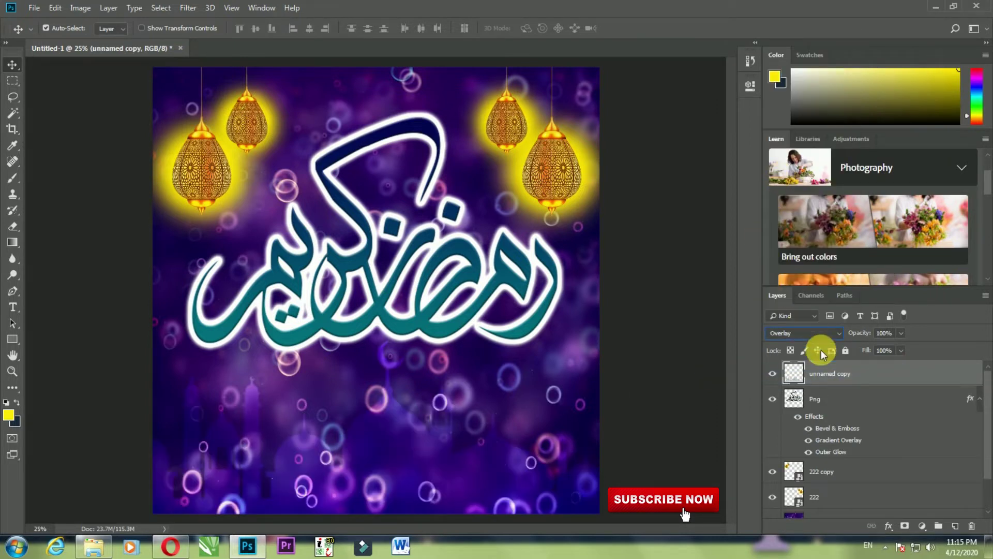
click(817, 334)
click(784, 184)
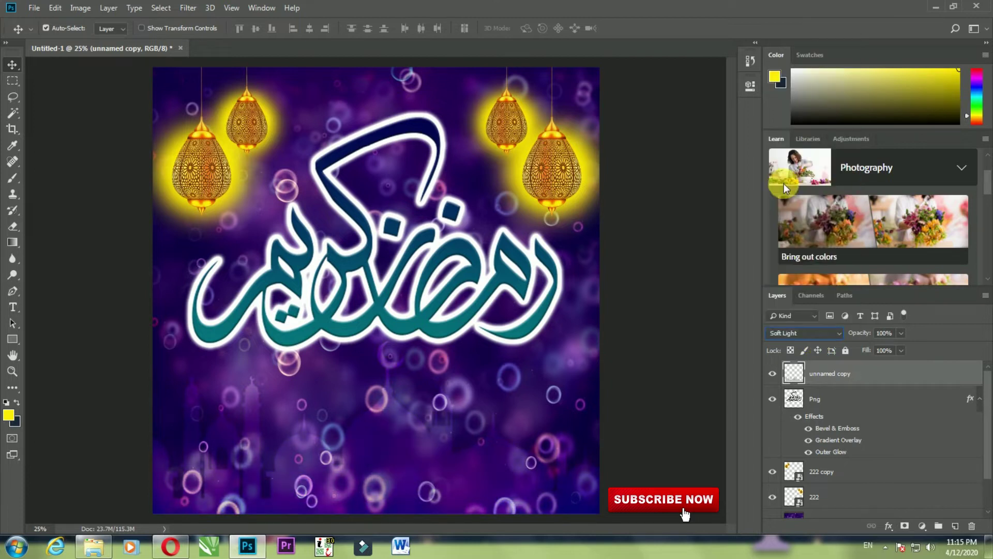
click(826, 337)
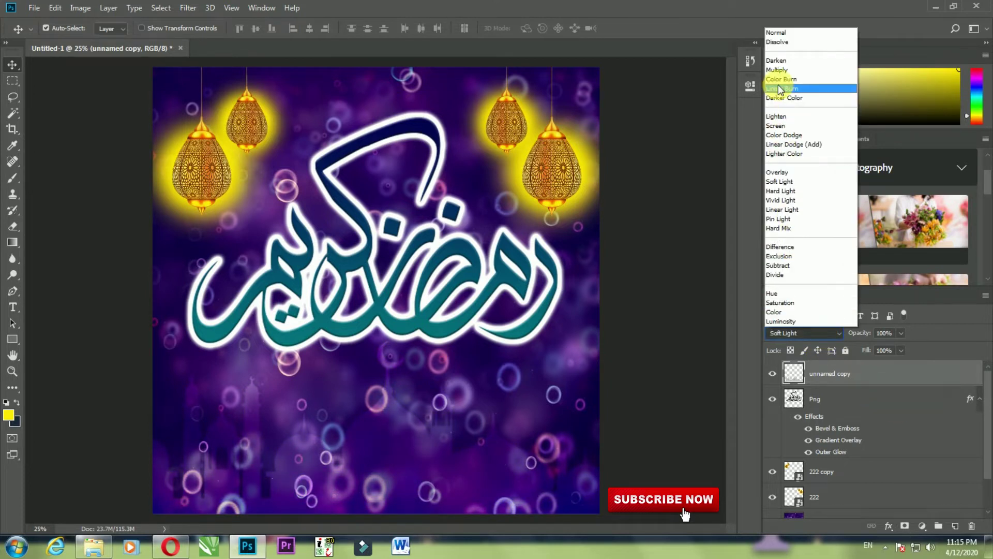
click(778, 72)
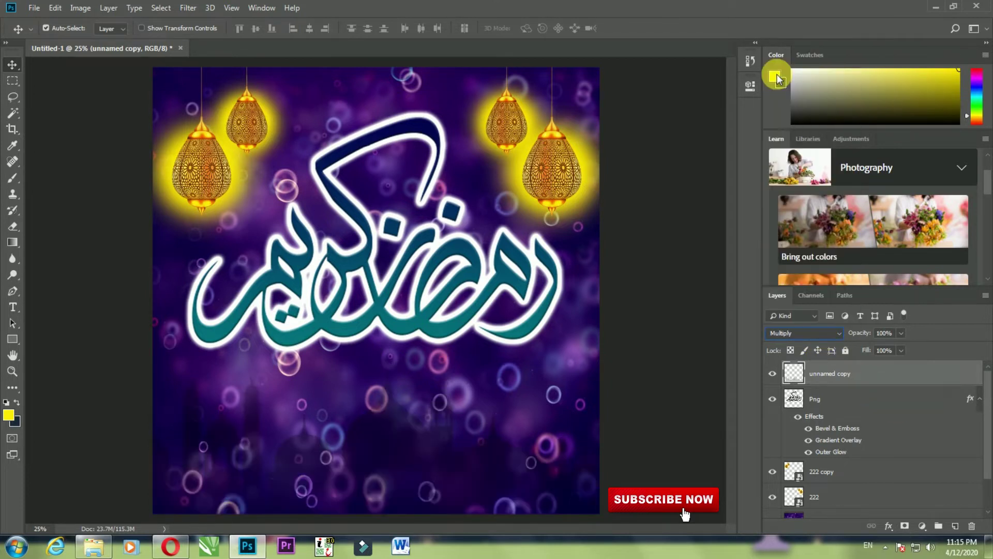
click(820, 334)
click(774, 126)
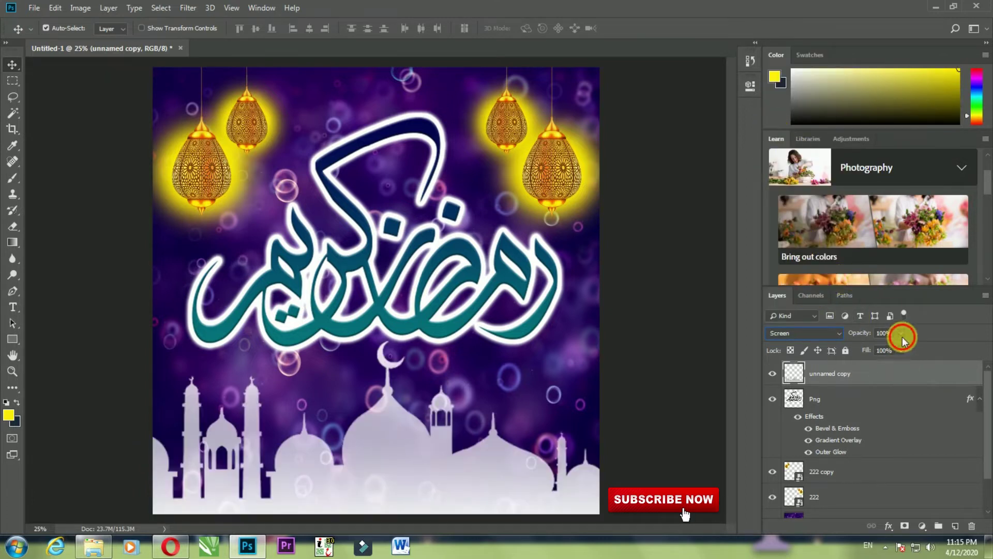
drag(878, 348, 856, 351)
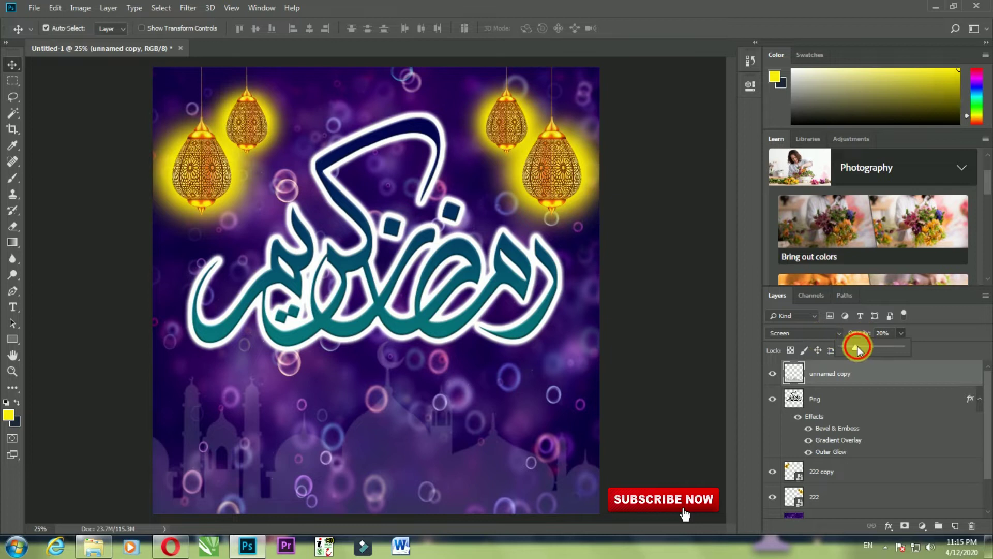
drag(857, 346, 865, 351)
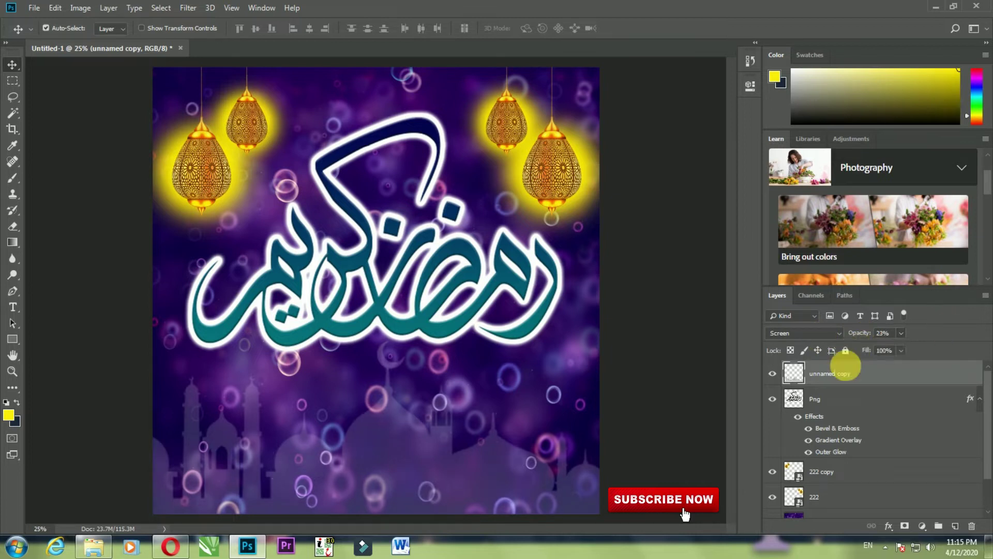
mouse_move(474, 475)
mouse_down()
mouse_move(477, 483)
mouse_move(511, 414)
mouse_up()
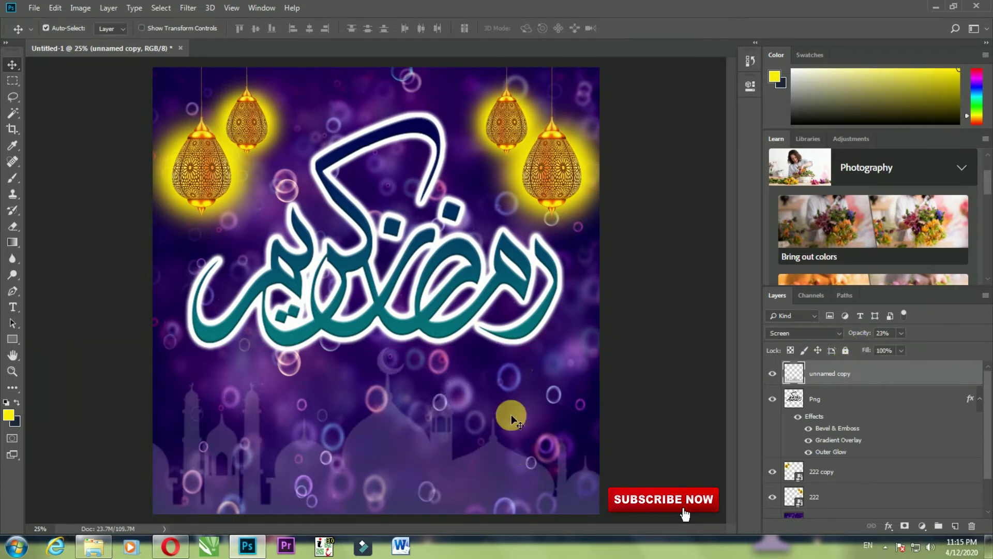
Save the poster in Photoshop format as Class 4.psd in the Ramadan Pics folder.
click(54, 7)
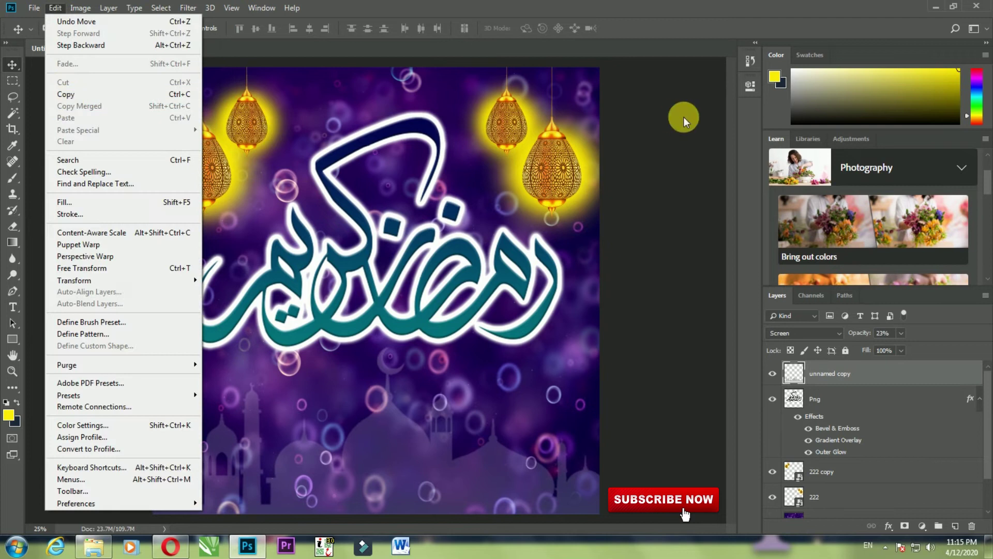
click(684, 116)
key(ctrl+shift+s)
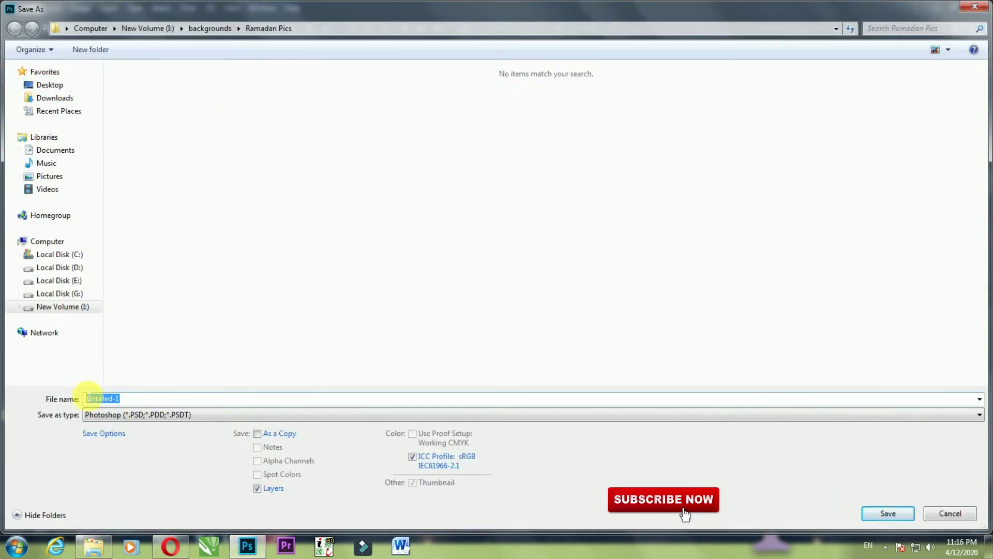
text(Class 4)
key(Return)
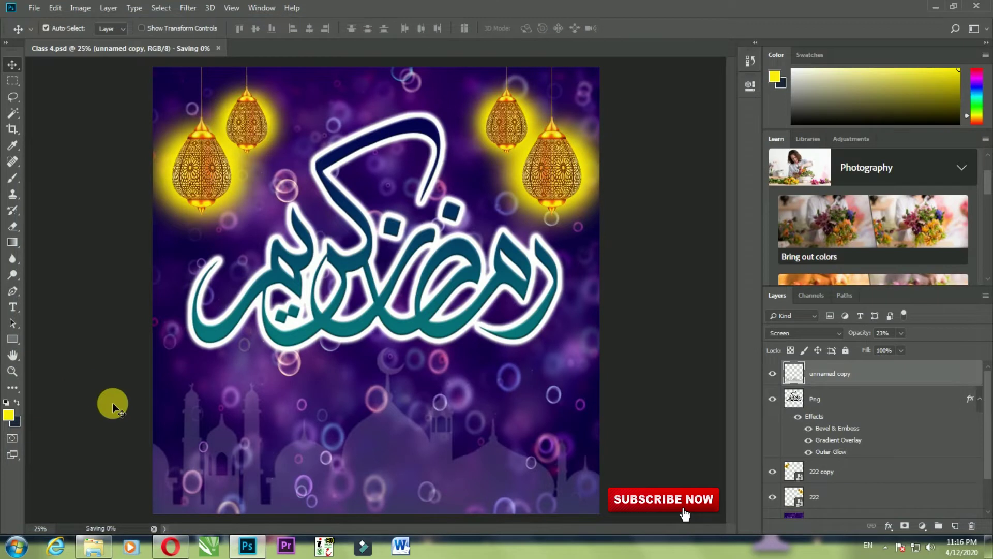
click(55, 7)
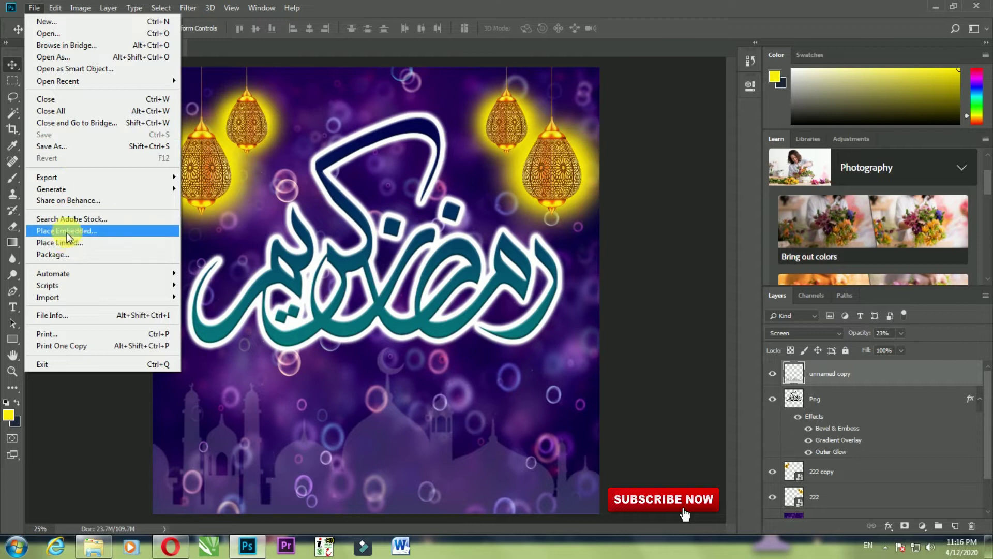
Place the Quran stand image hiclipart.com (75), resized, right beside the calligraphy.
click(67, 231)
click(376, 374)
scroll(375, 373, down, 2)
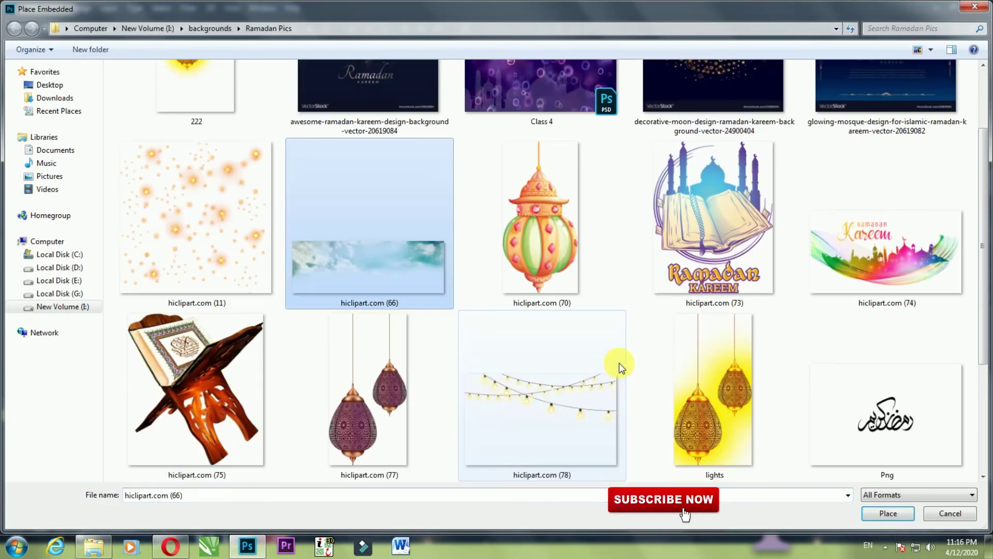
click(215, 368)
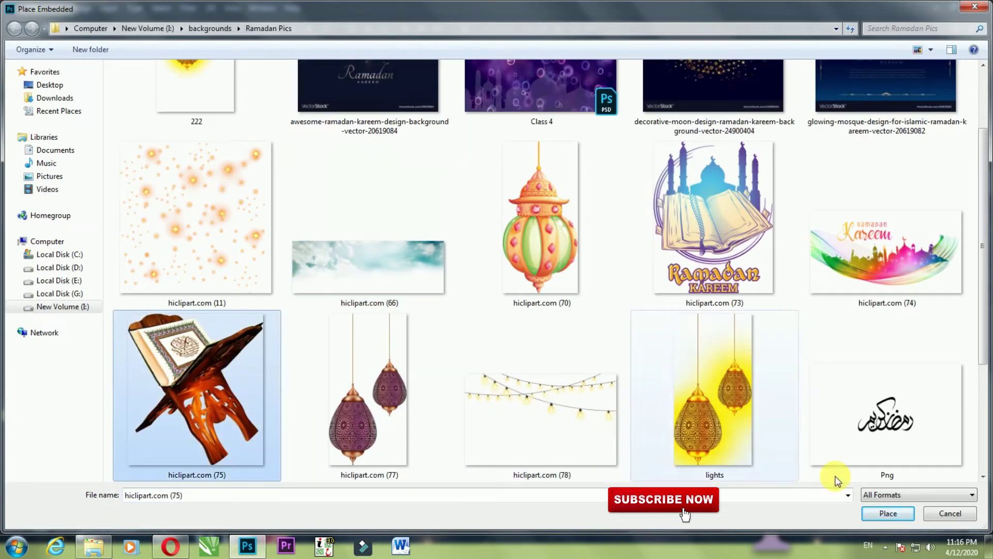
click(888, 514)
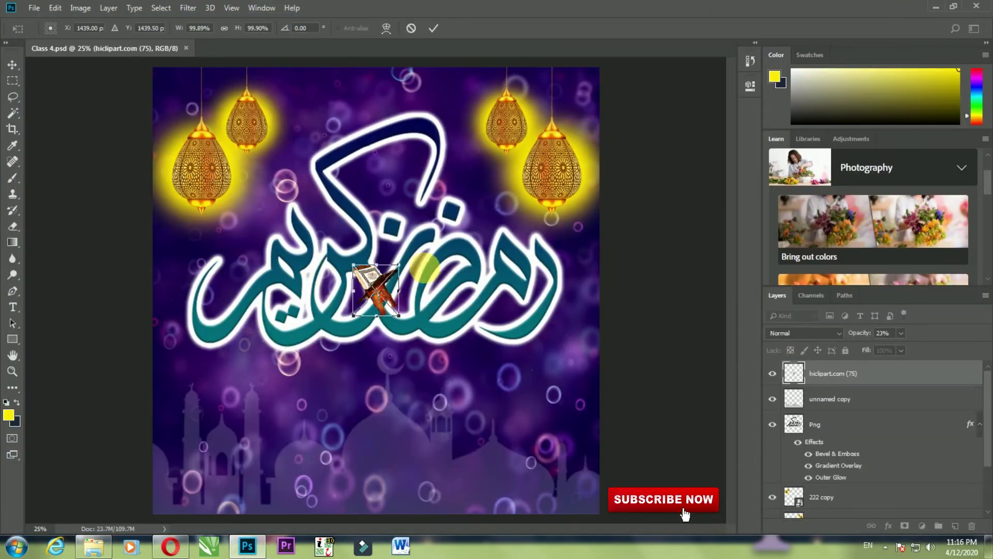
mouse_move(399, 266)
mouse_down()
mouse_move(450, 248)
mouse_move(316, 196)
mouse_up()
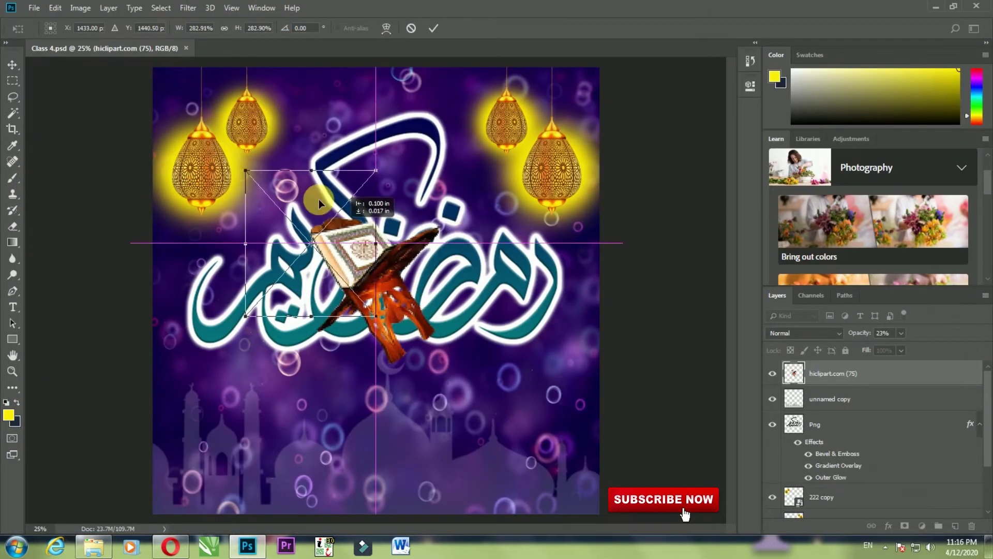
mouse_move(347, 282)
mouse_down()
mouse_move(265, 195)
mouse_move(234, 249)
mouse_up()
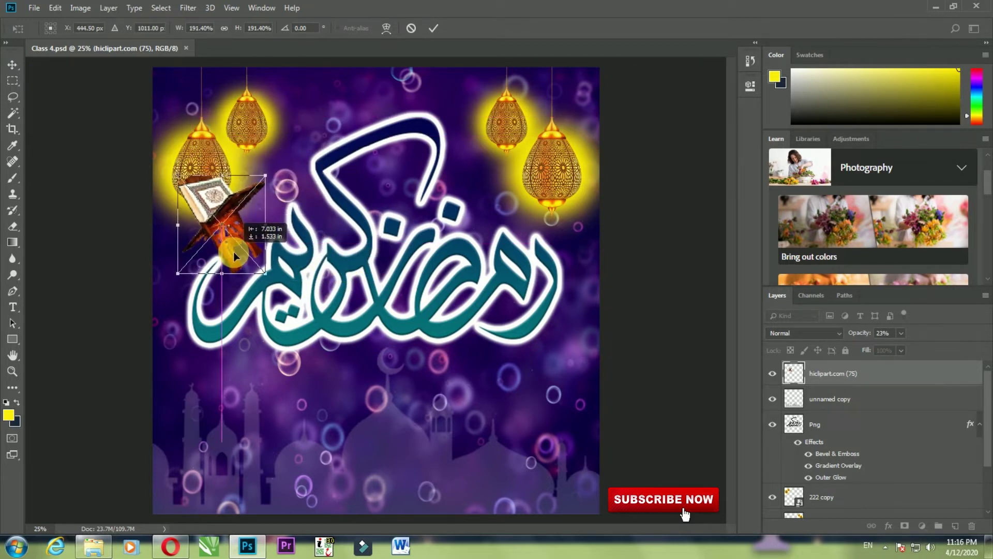
key(Return)
drag(216, 242, 221, 246)
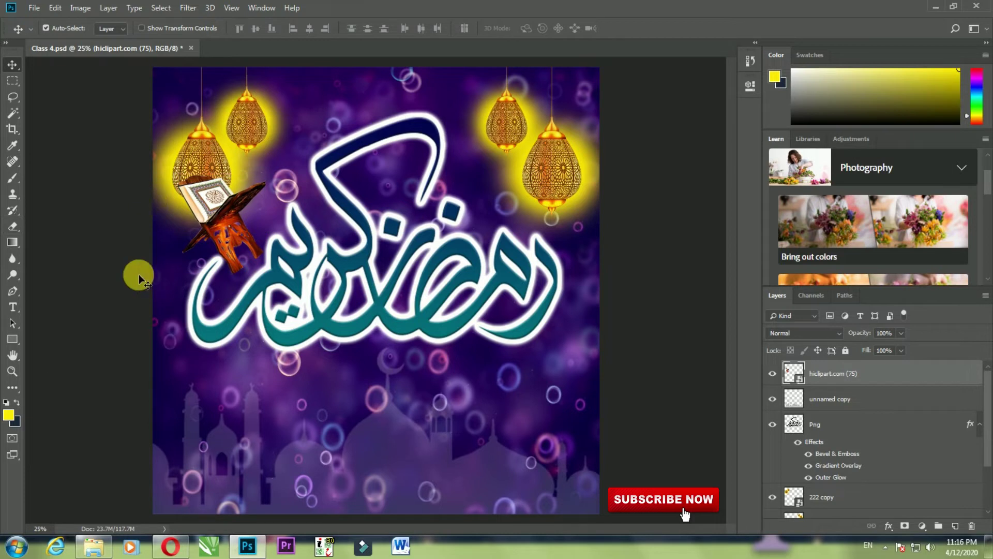
Raise the lanterns layer higher on the poster.
click(206, 152)
drag(511, 122, 512, 108)
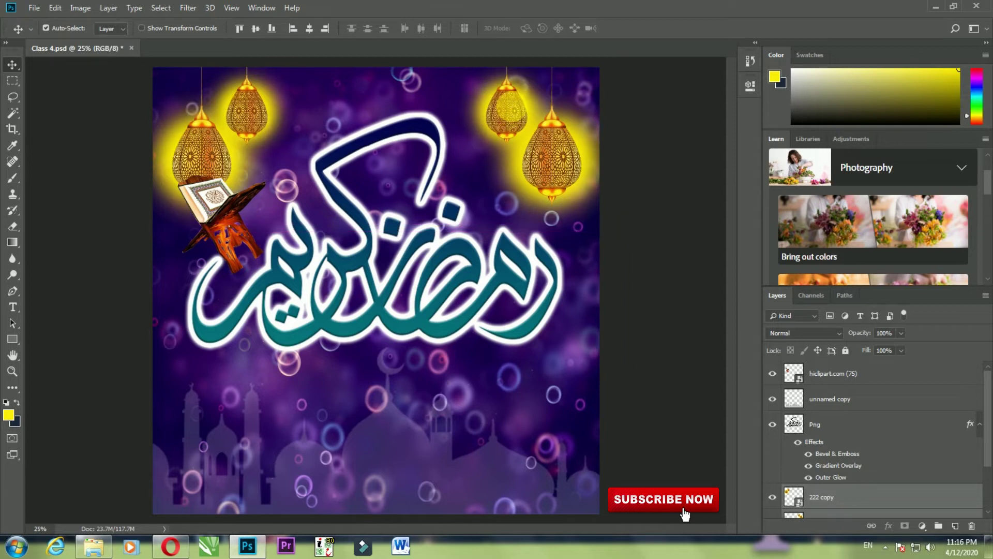
click(55, 8)
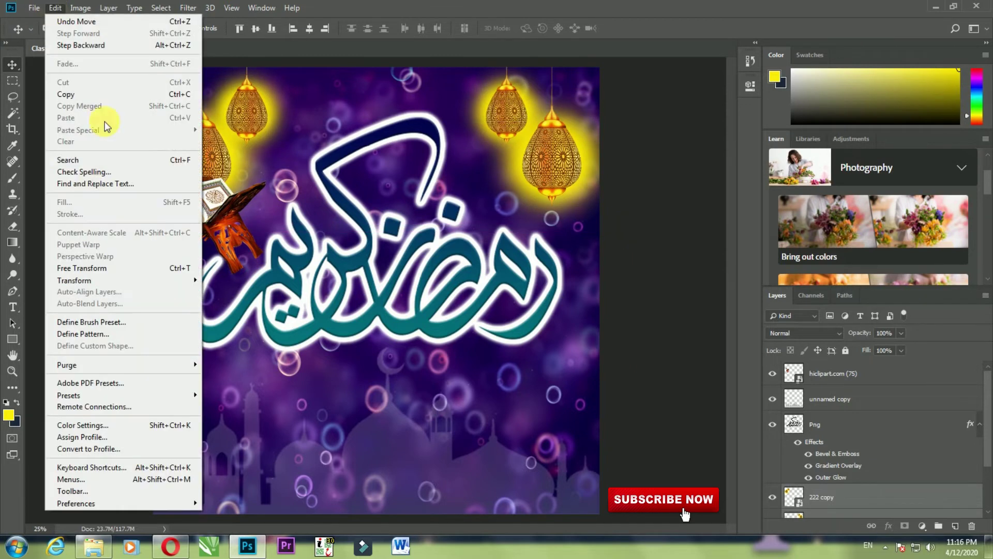
Place the string-lights image hiclipart.com (78) as an embedded layer.
mouse_move(34, 8)
click(67, 232)
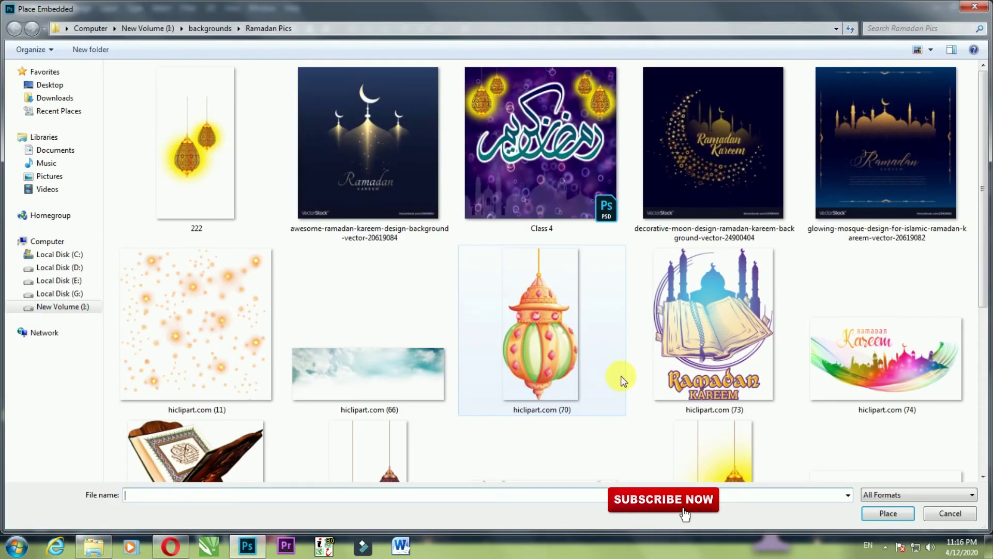
click(564, 374)
scroll(564, 374, down, 2)
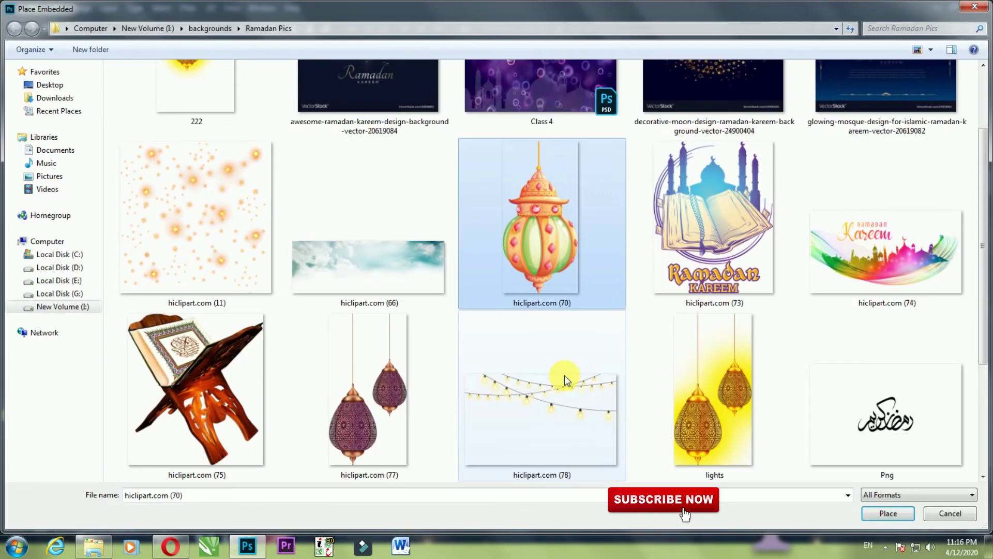
click(579, 421)
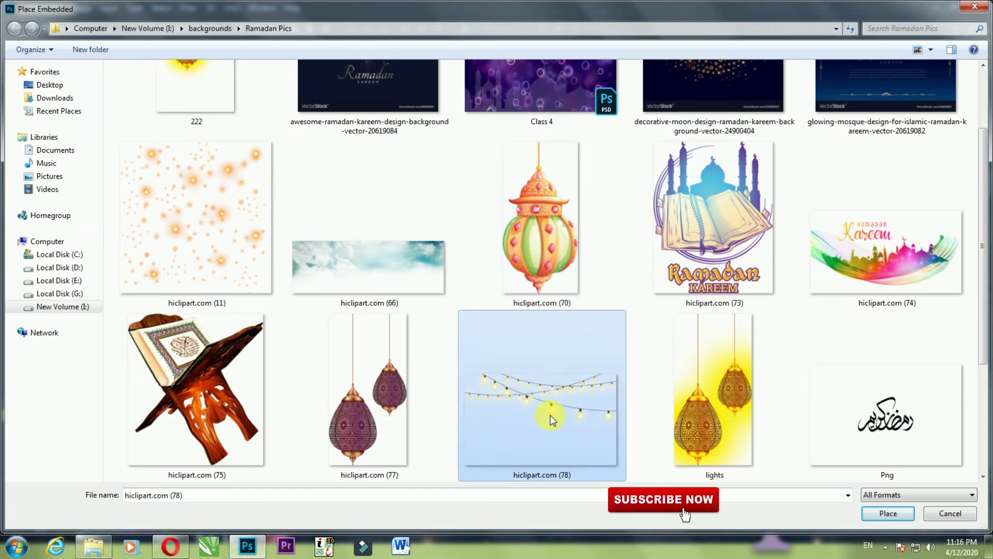
scroll(543, 348, down, 2)
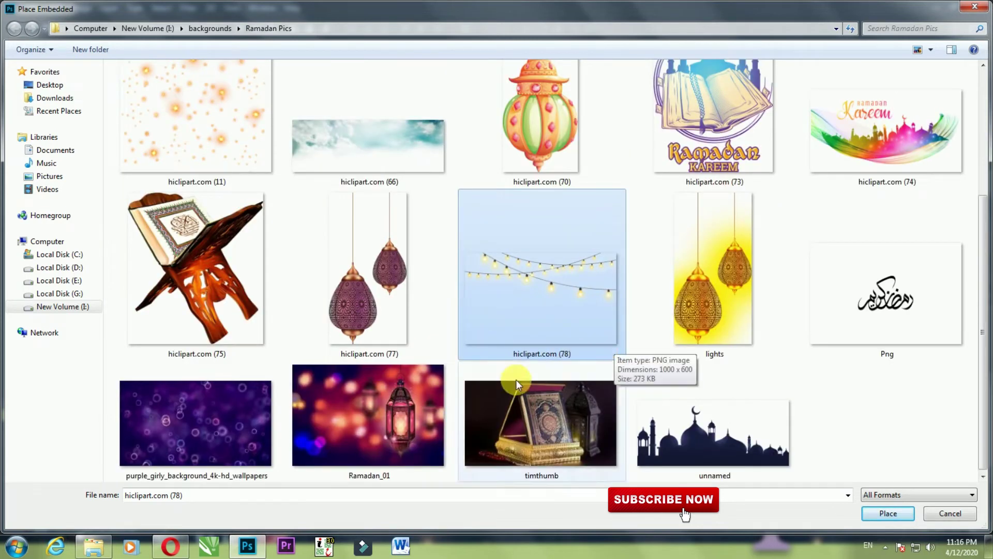
scroll(648, 357, up, 1)
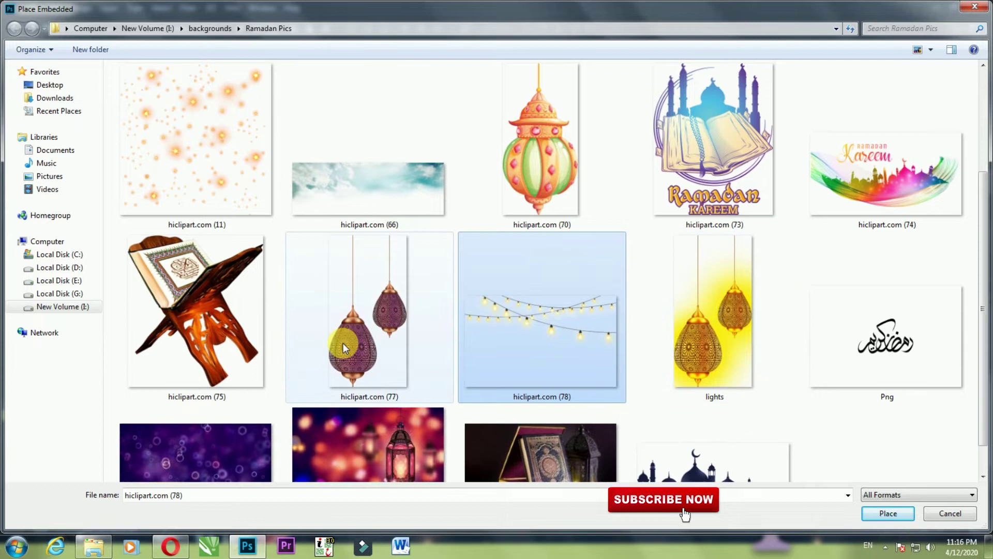
click(865, 515)
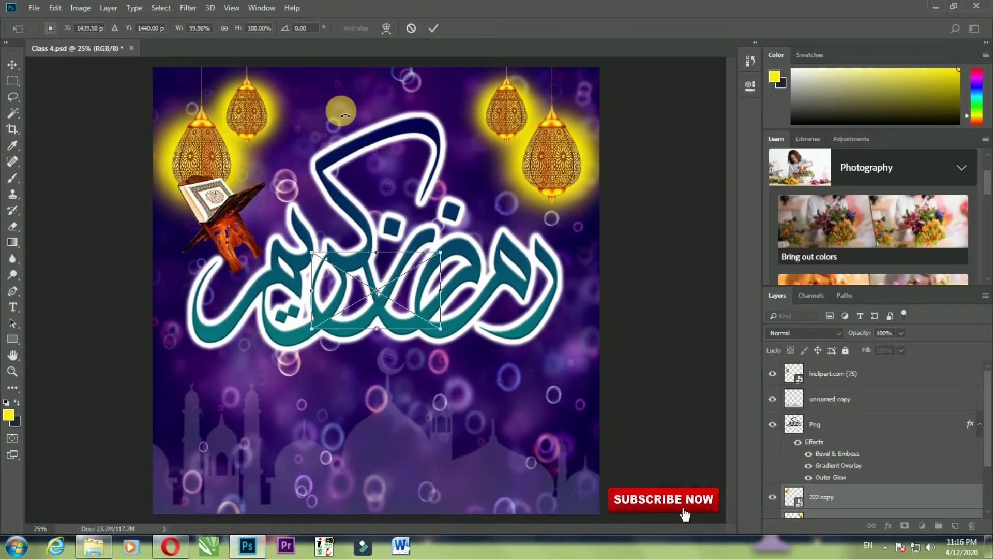
Enlarge the string lights to about 368% along the top edge, then duplicate the layer.
drag(450, 257, 613, 151)
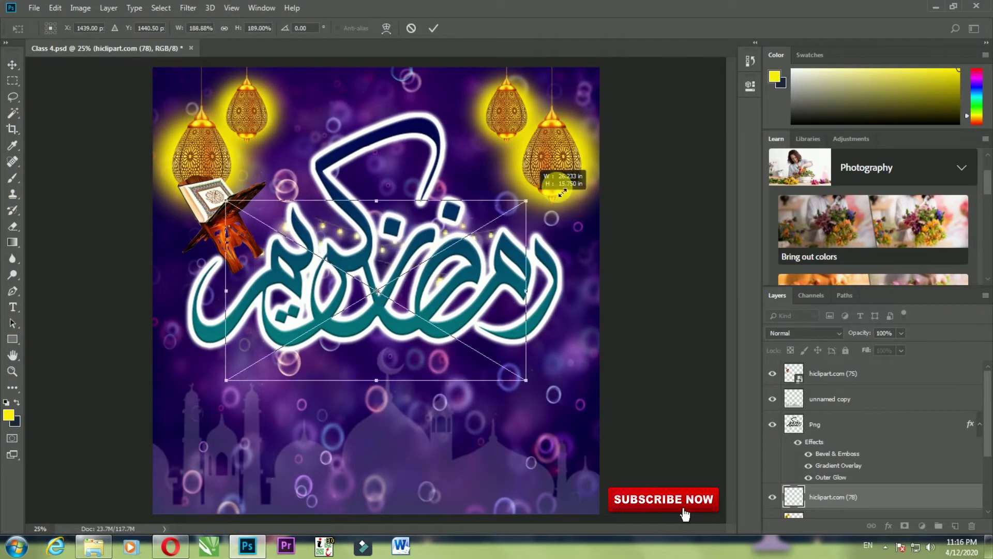
drag(547, 179, 554, 50)
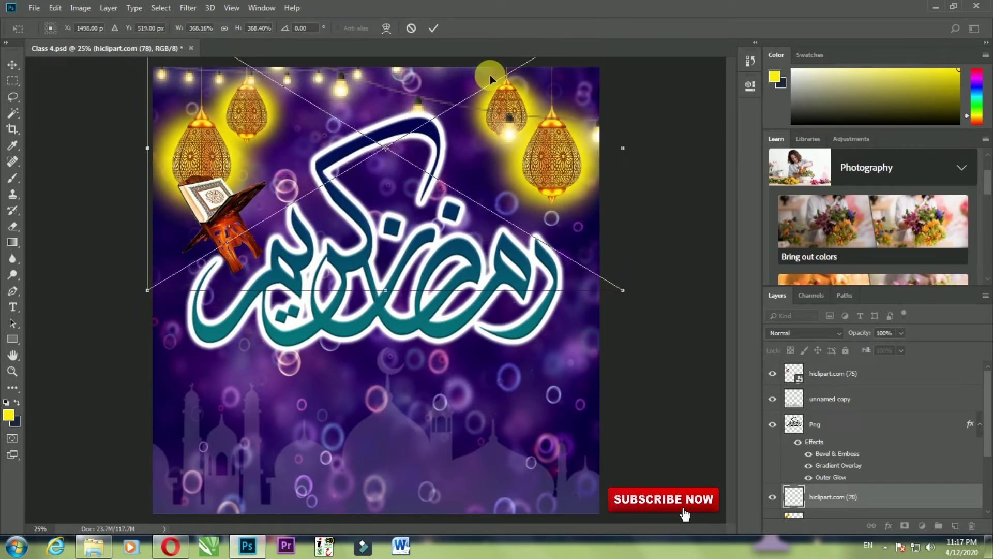
mouse_move(347, 85)
mouse_down()
mouse_move(403, 103)
mouse_move(408, 86)
mouse_up()
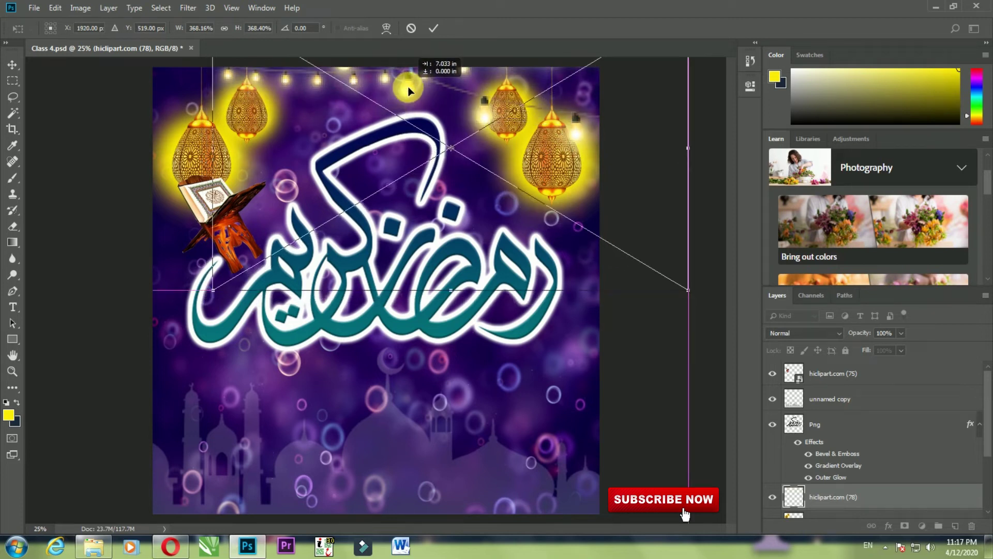
key(Return)
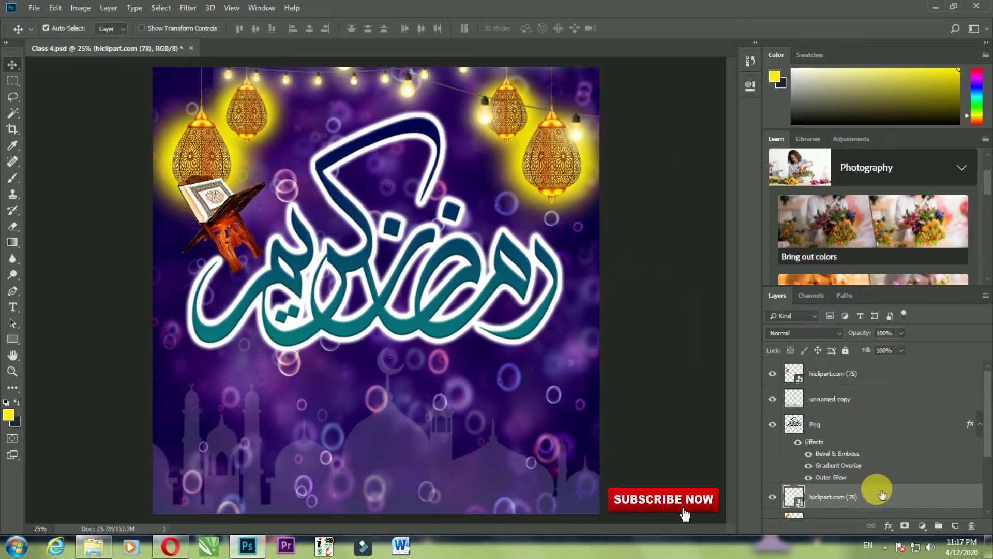
right_click(883, 495)
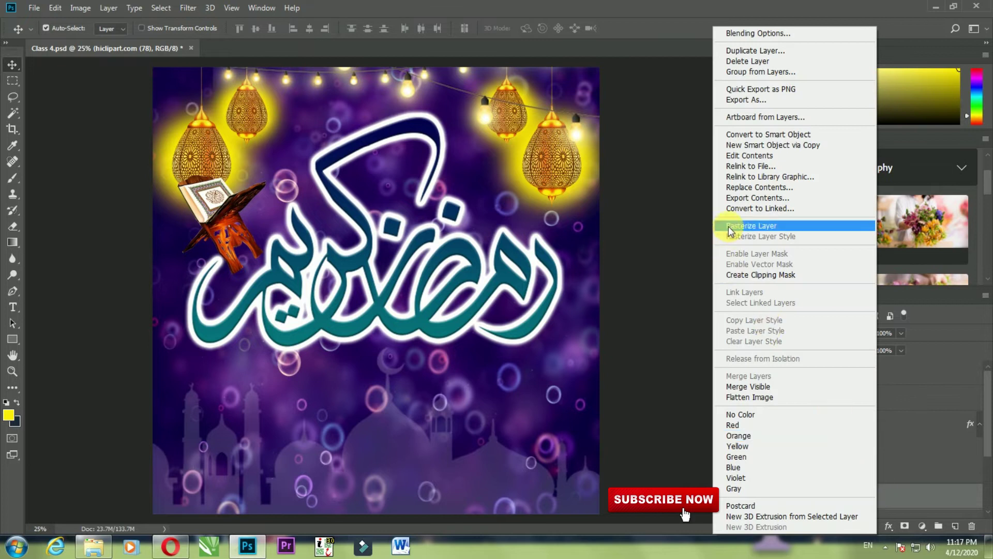
click(734, 50)
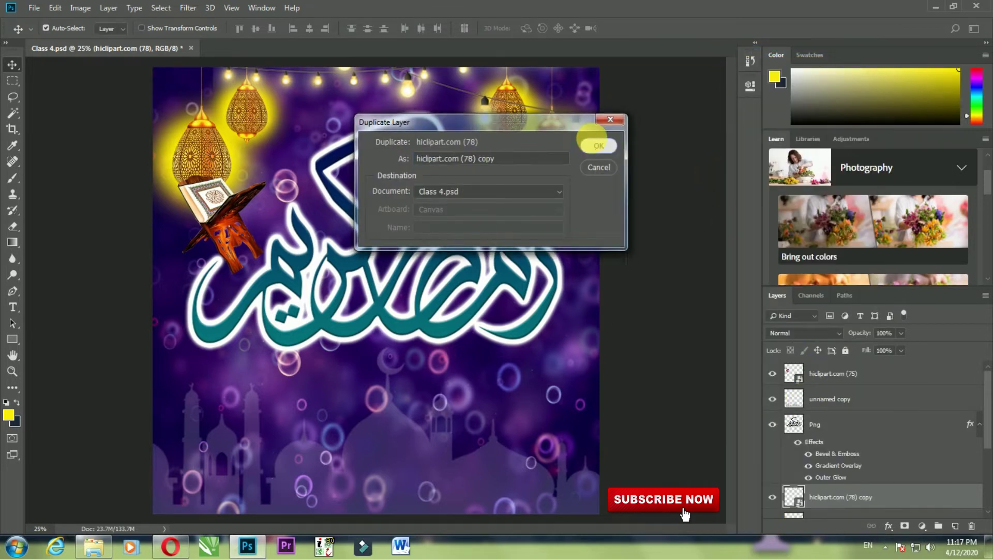
Mirror the string-lights copy horizontally and slide it across the poster's top-left.
click(599, 146)
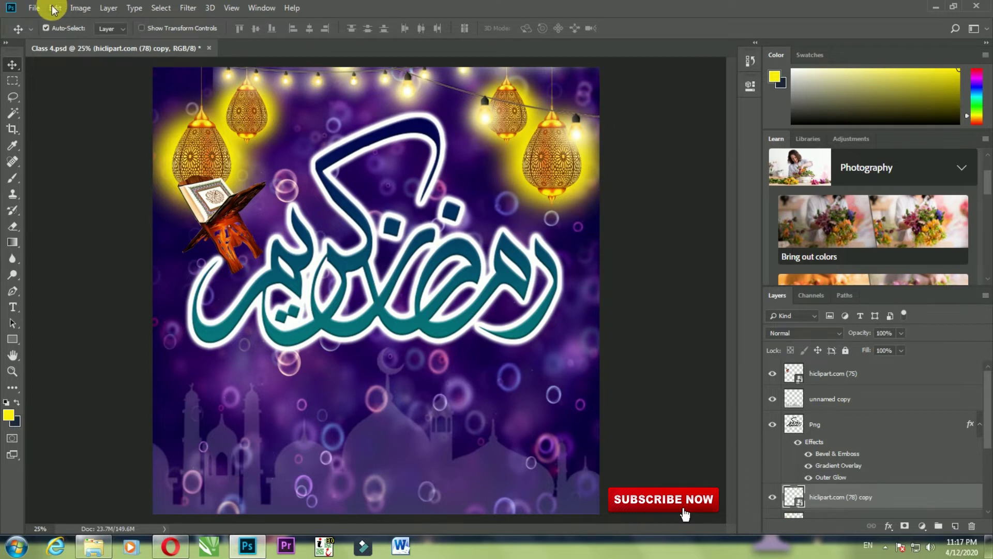
click(54, 9)
click(58, 257)
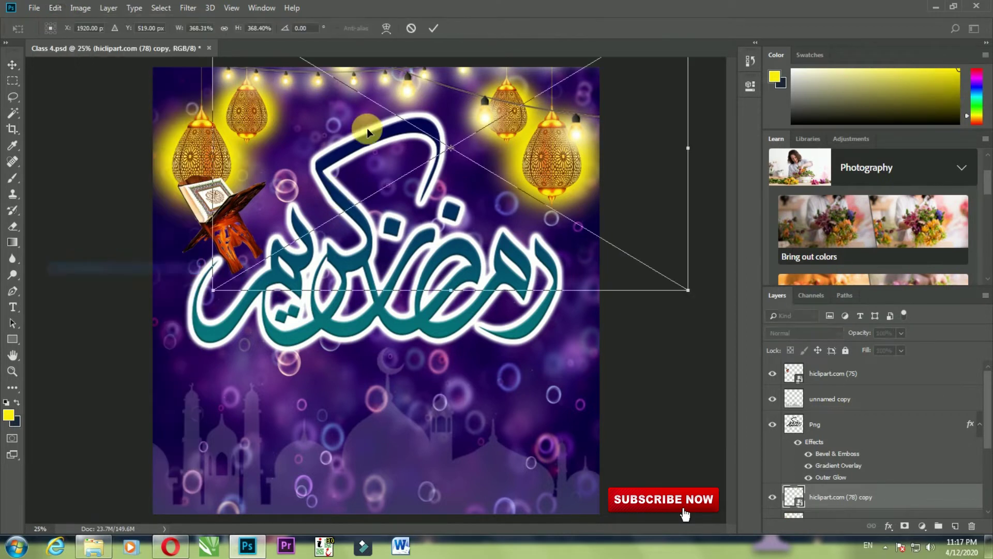
right_click(330, 108)
click(352, 250)
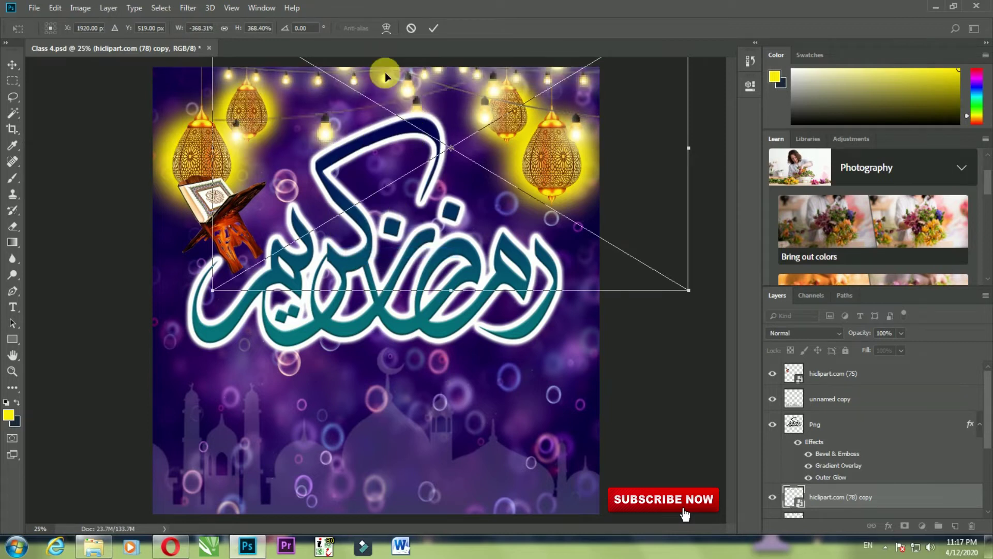
drag(403, 108, 3, 120)
drag(223, 80, 181, 79)
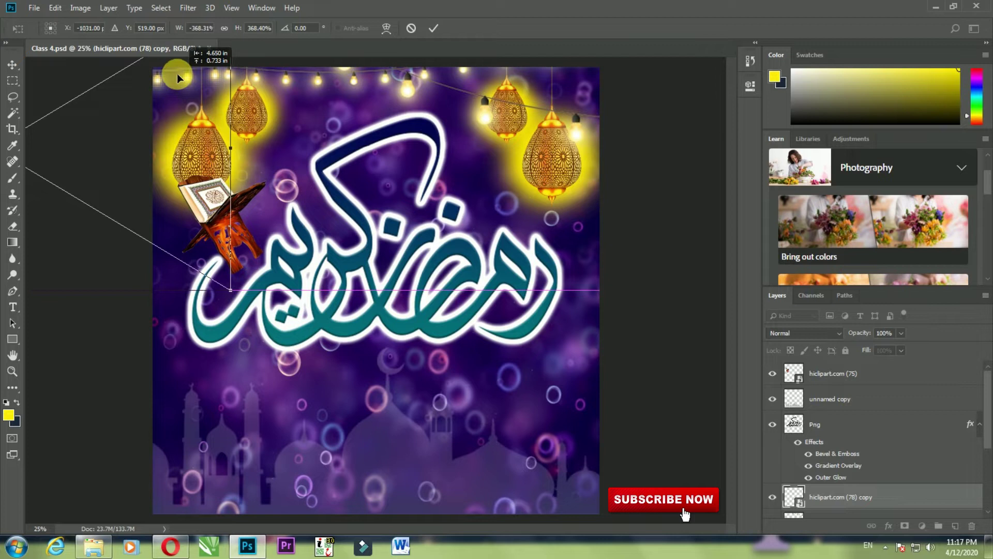
key(Return)
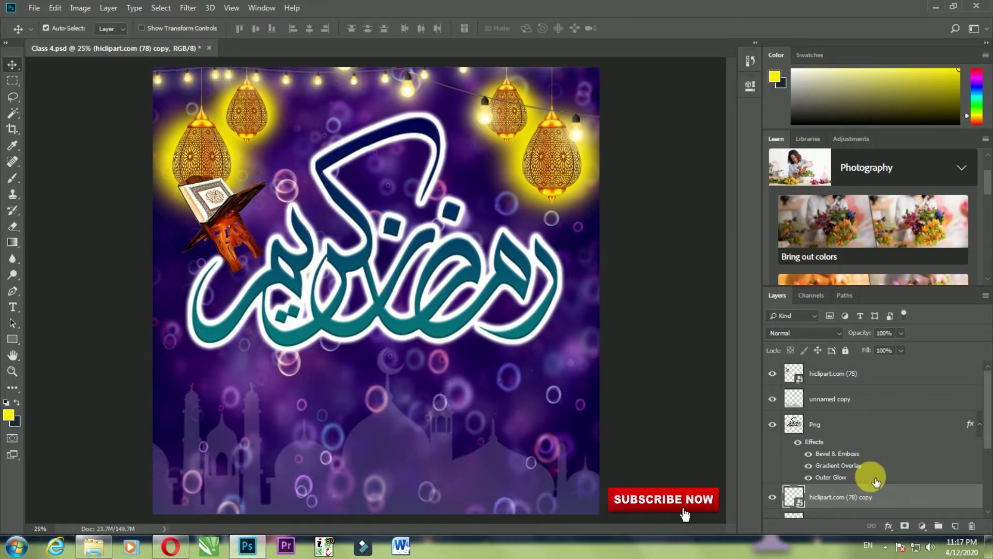
scroll(872, 471, down, 1)
scroll(879, 481, down, 1)
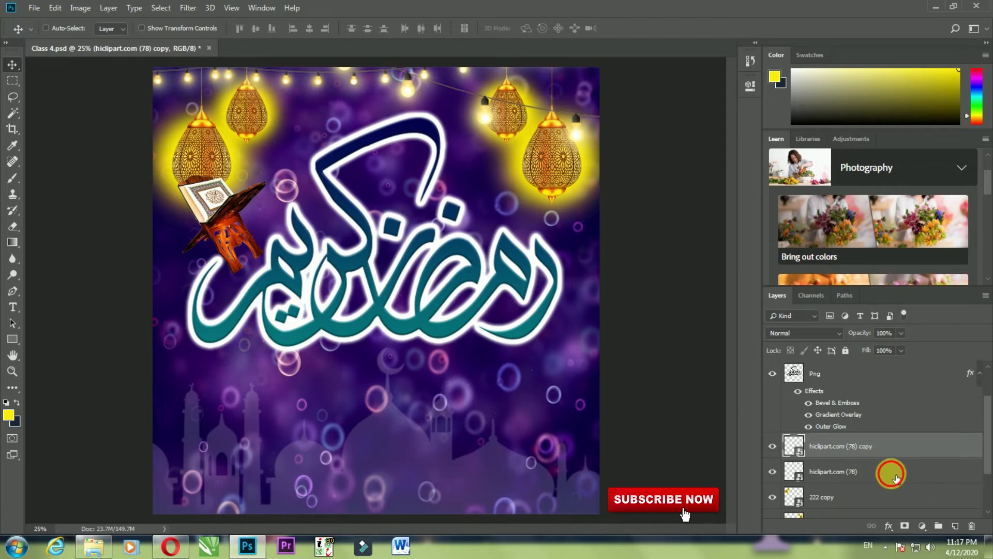
Merge both string-light layers, nudge them lower, and stack them beneath the lantern layers.
ctrl+click(897, 477)
right_click(894, 477)
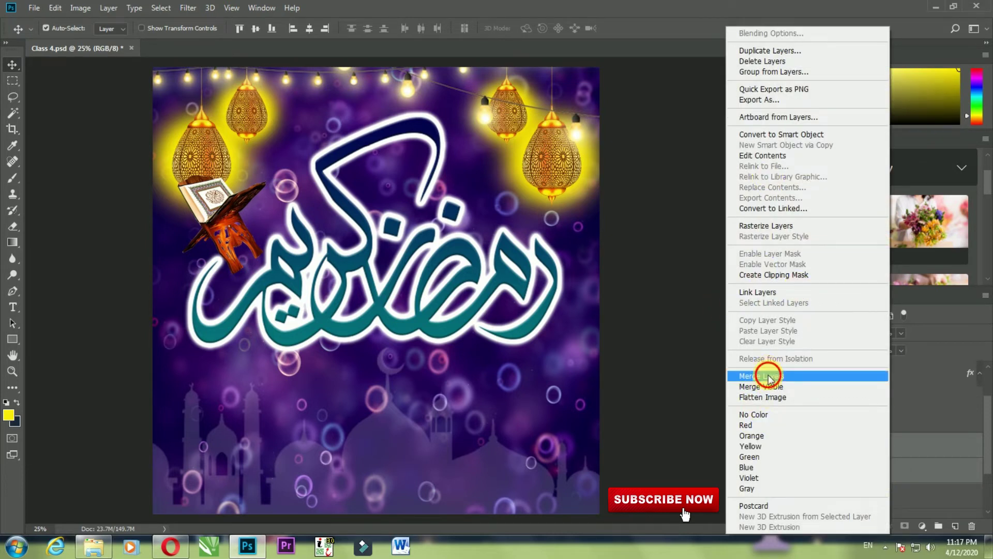
click(768, 375)
click(771, 448)
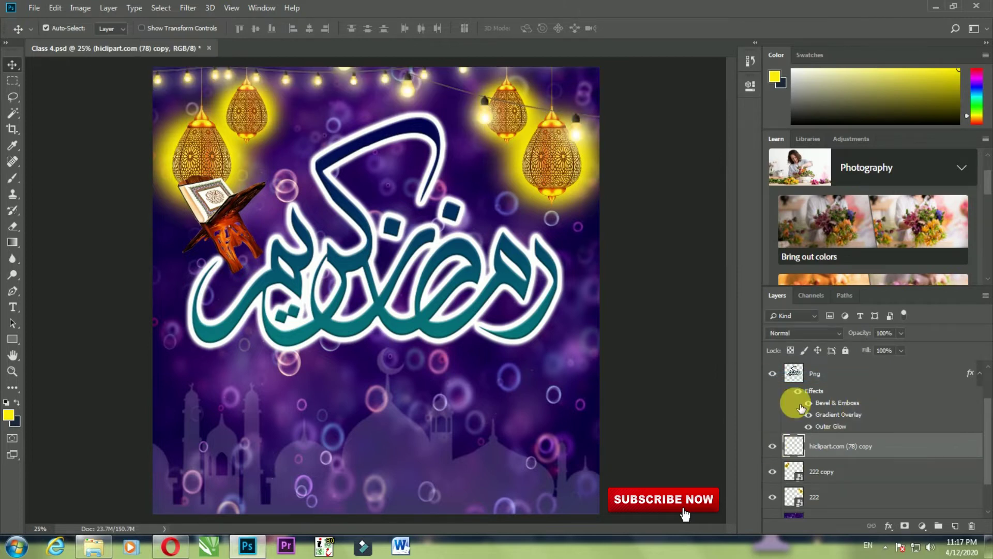
drag(409, 91, 396, 94)
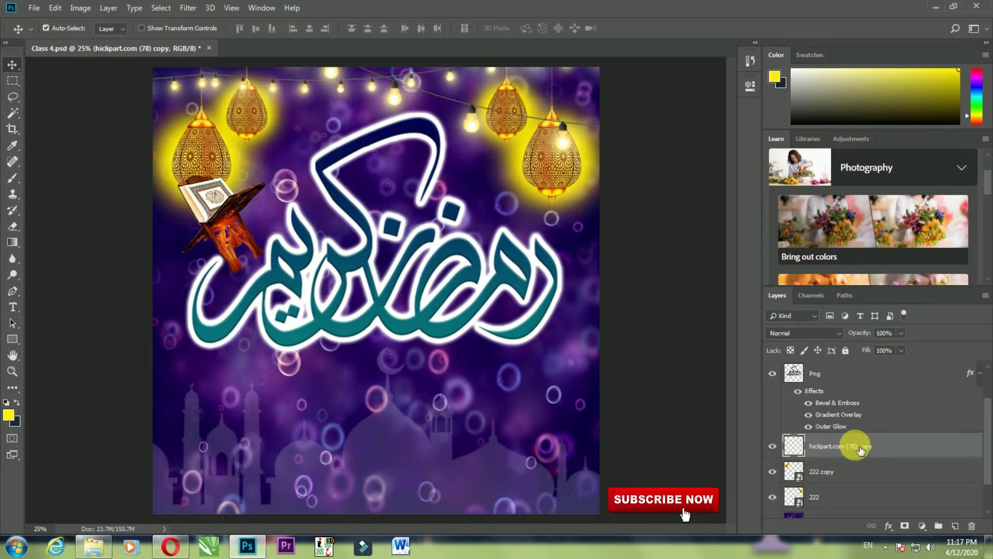
drag(853, 446, 863, 506)
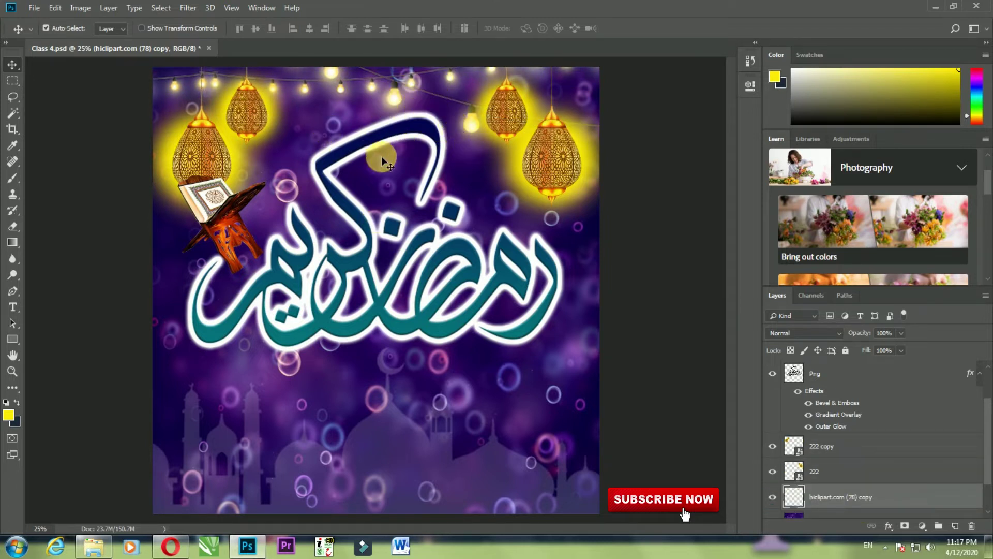
click(228, 216)
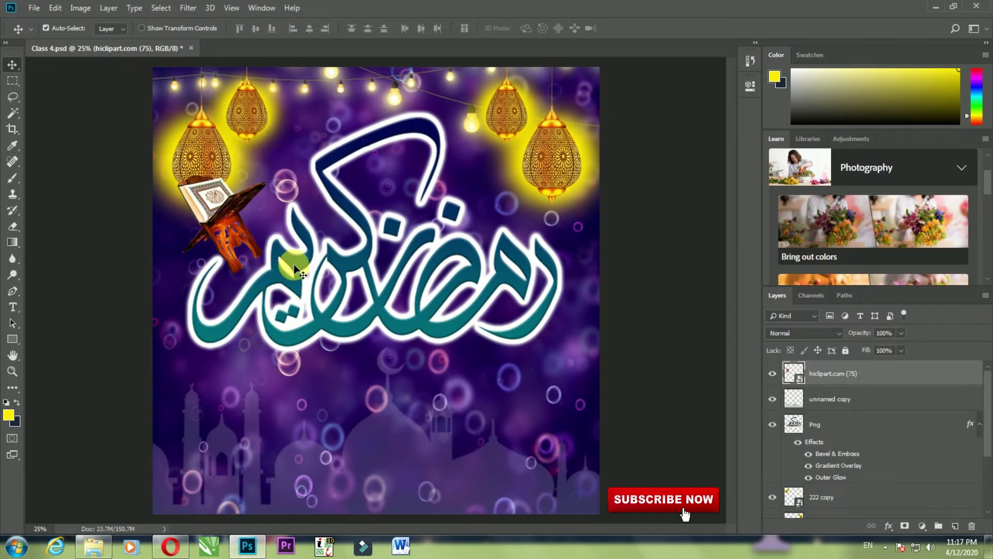
Move the Ramadan calligraphy layer lower on the poster.
key(ctrl)
scroll(881, 405, down, 1)
click(849, 401)
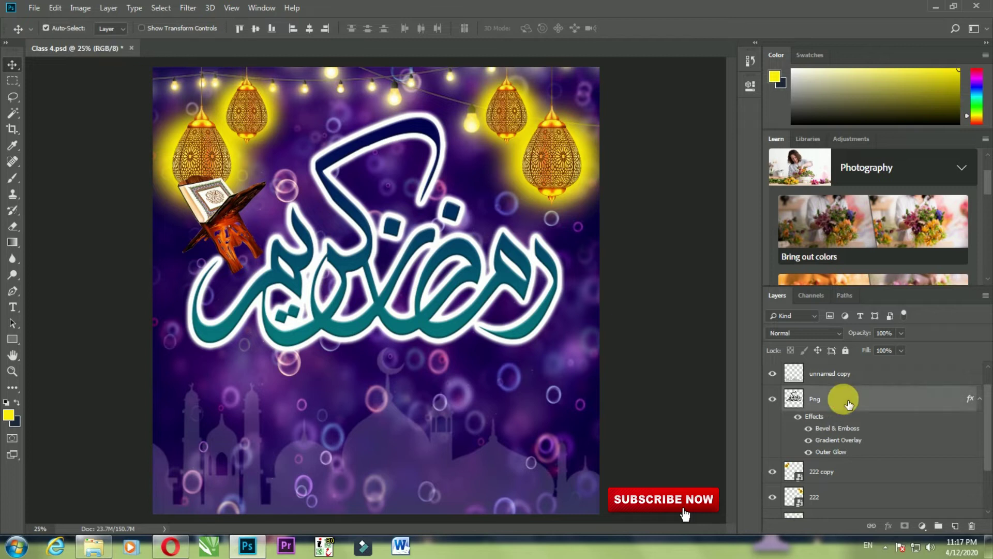
drag(477, 280, 478, 304)
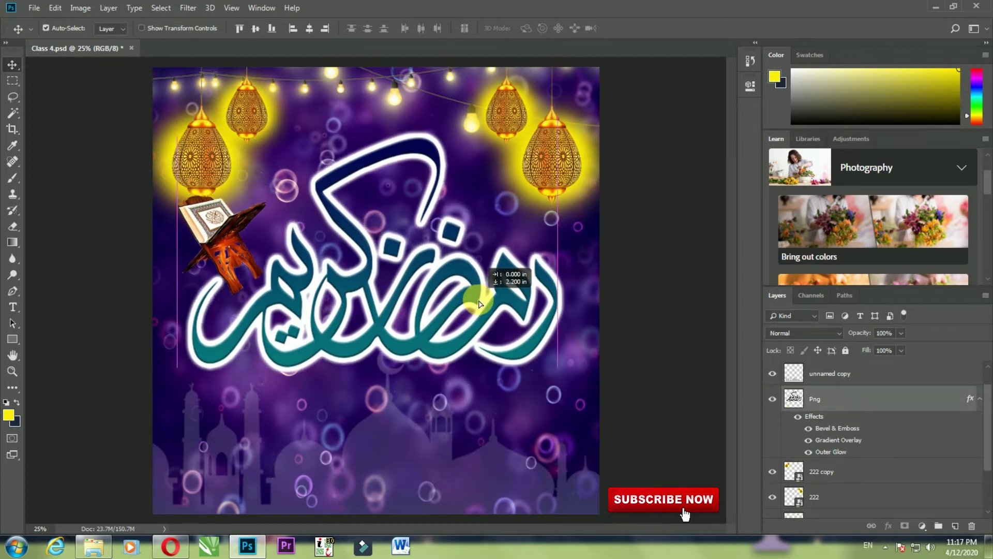
click(611, 350)
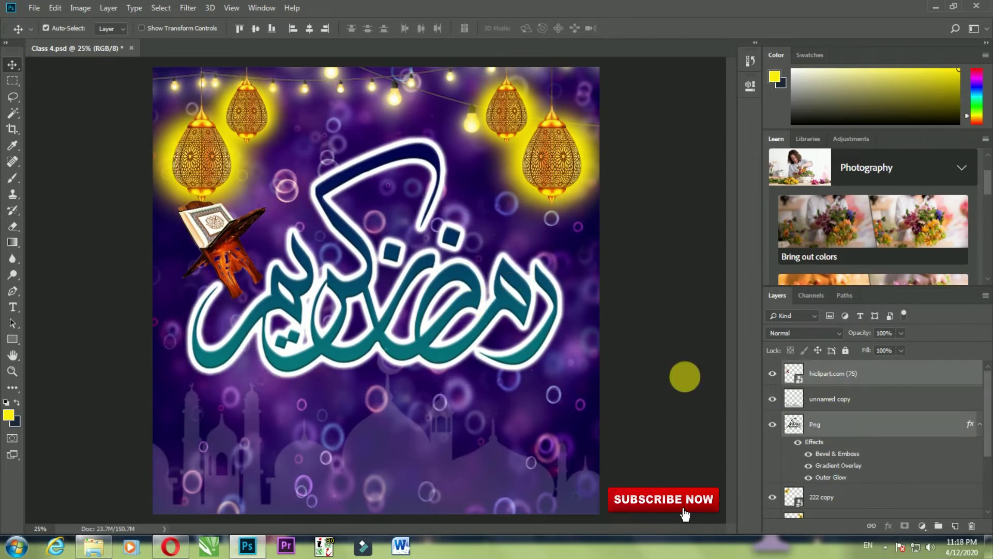
Shrink the Quran stand and position it at the calligraphy's left end.
mouse_move(240, 201)
mouse_down()
mouse_move(351, 116)
mouse_move(344, 80)
mouse_up()
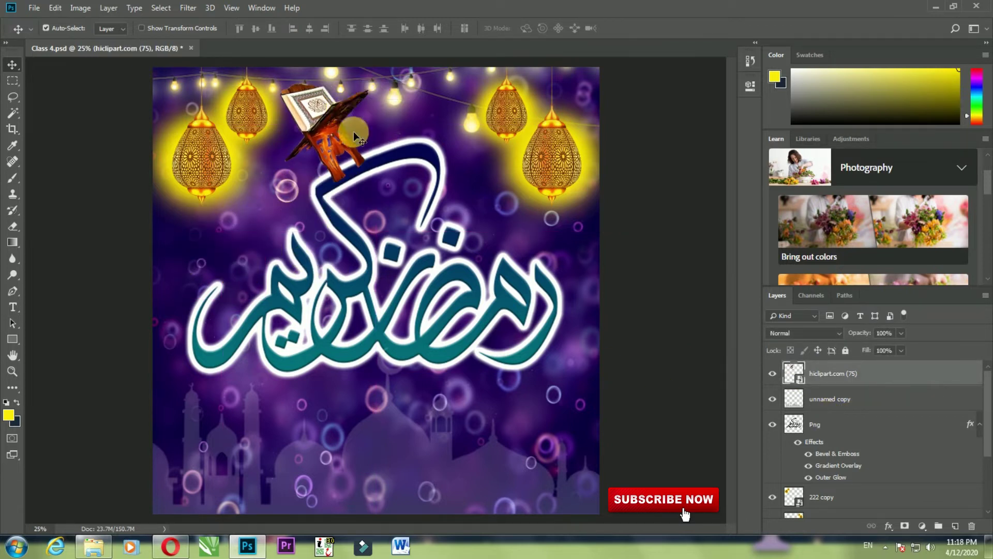
drag(336, 118, 296, 185)
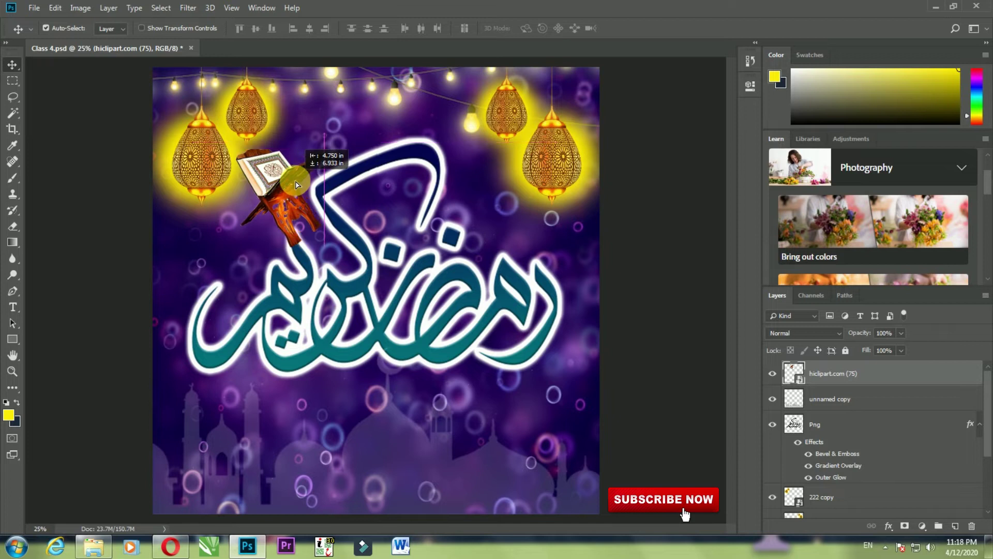
click(54, 8)
mouse_move(73, 281)
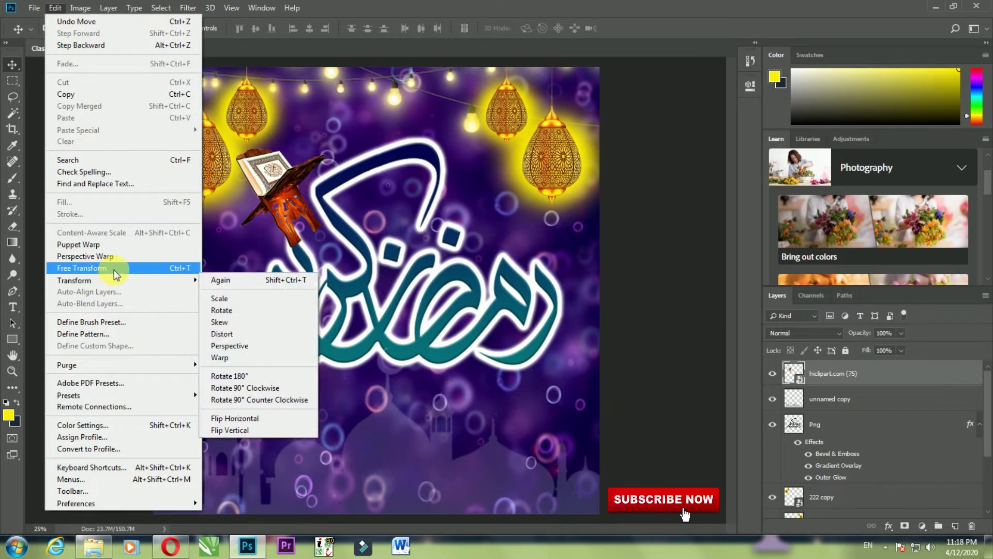
click(83, 268)
drag(324, 244, 305, 227)
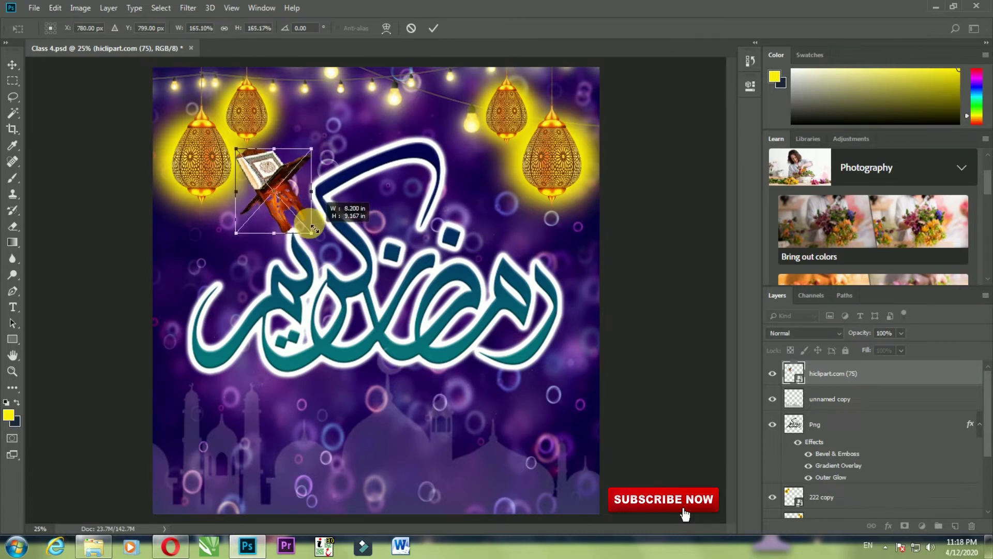
double_click(273, 197)
drag(272, 196, 229, 255)
click(273, 400)
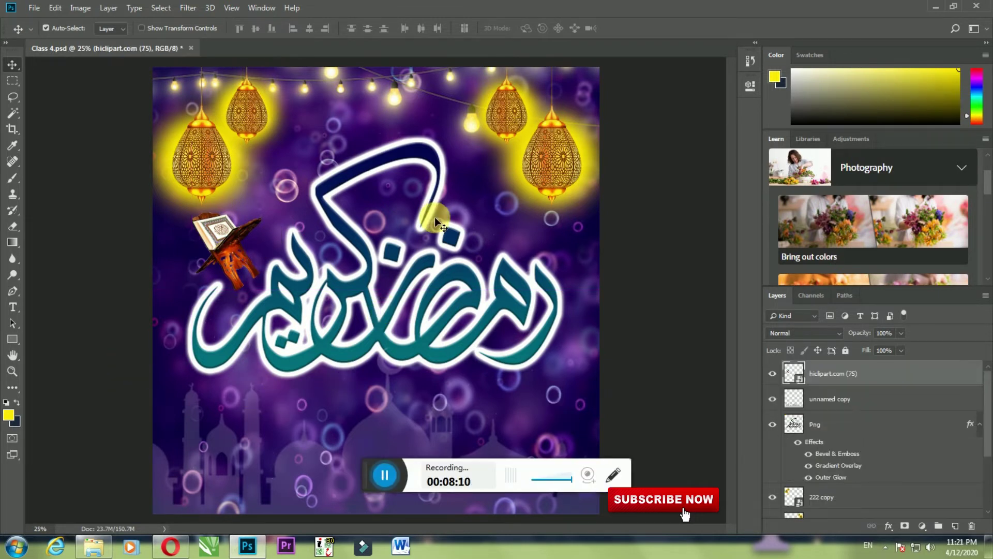
drag(456, 254, 430, 225)
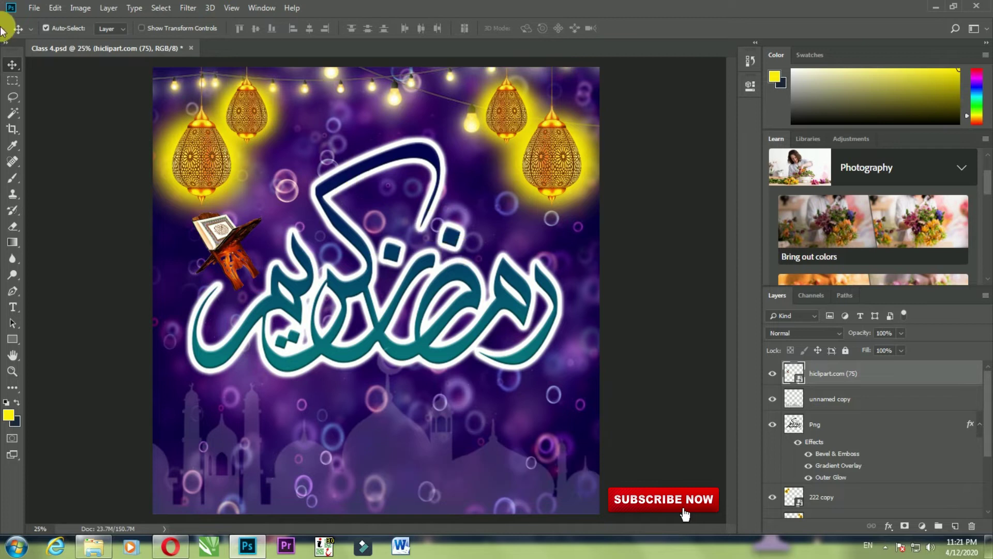
Place the sparkles image hiclipart.com (11), scaled to cover the whole canvas.
click(53, 8)
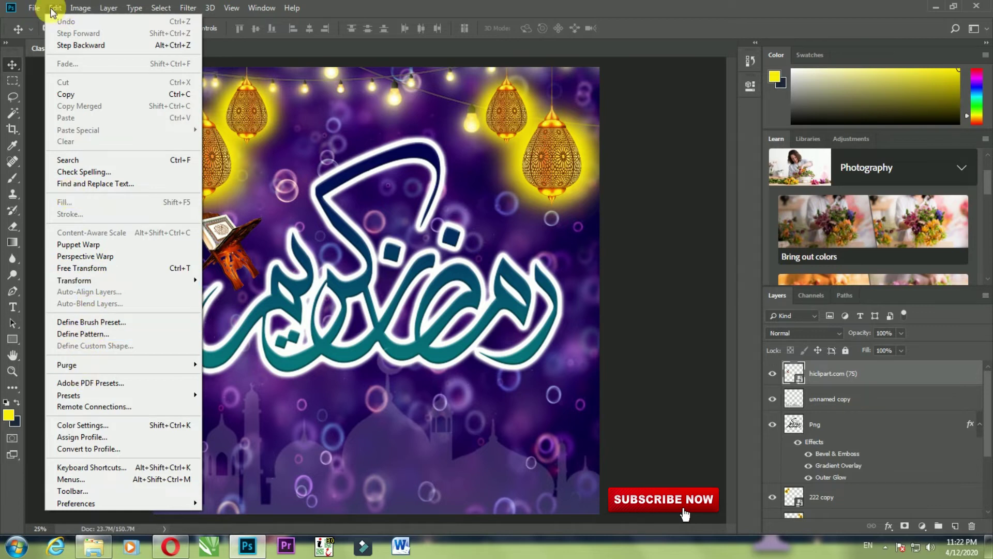
mouse_move(34, 7)
click(69, 230)
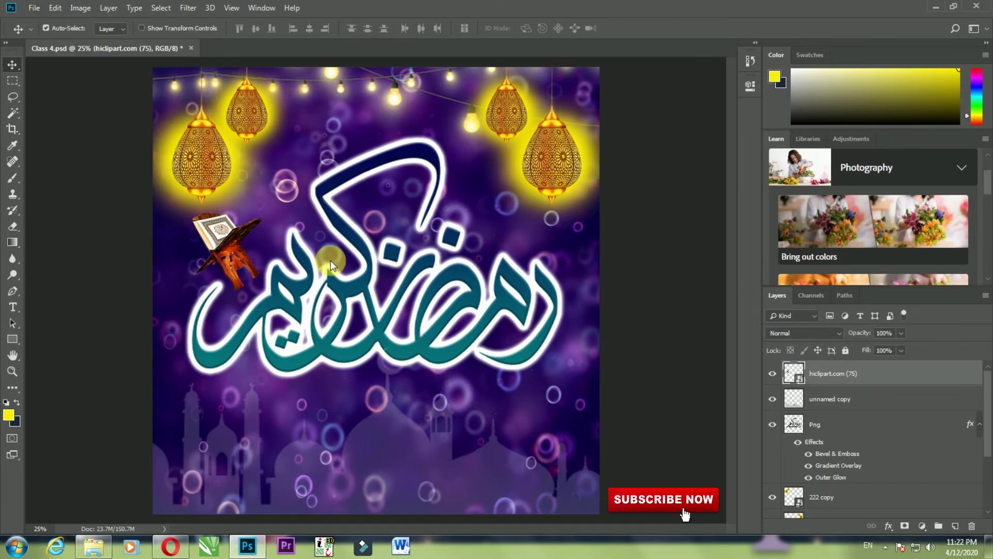
click(211, 317)
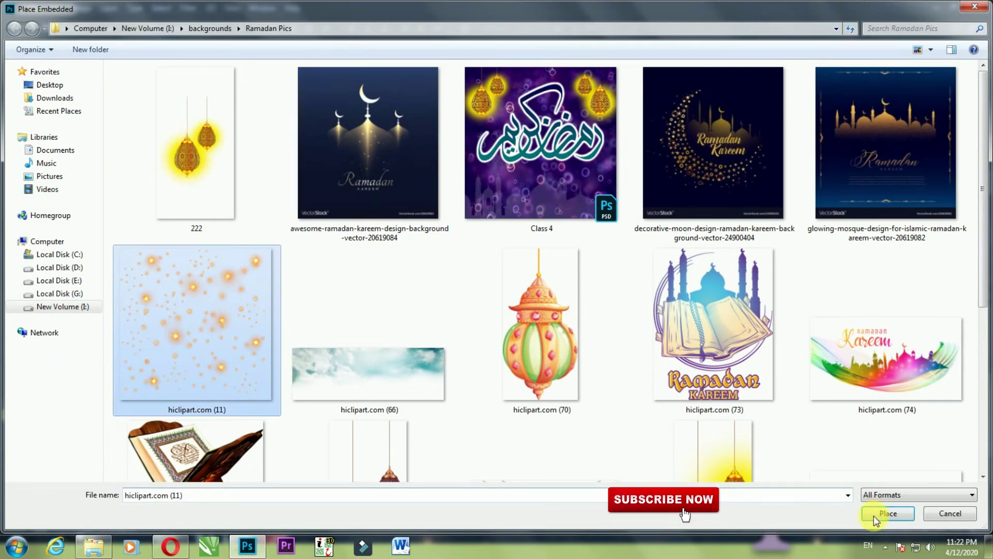
click(888, 514)
mouse_move(442, 231)
mouse_down()
mouse_move(642, 54)
mouse_move(639, 34)
mouse_up()
drag(573, 140, 577, 152)
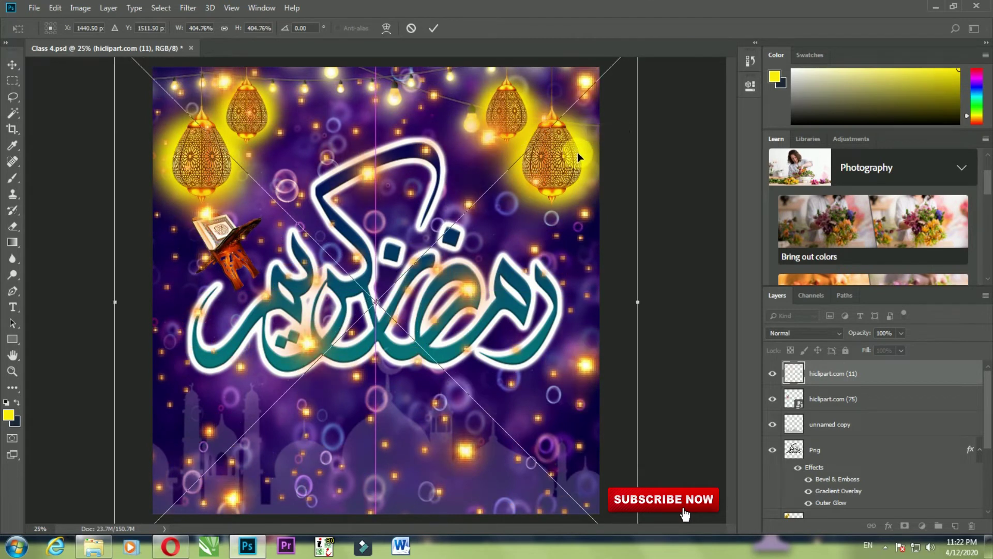
click(635, 214)
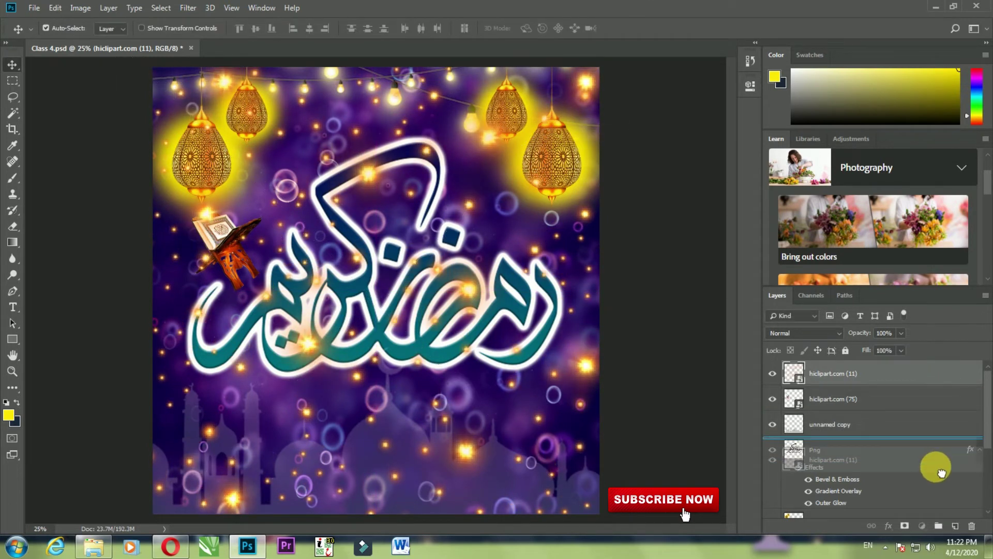
Move the sparkles layer down the stack to sit just above the purple background.
drag(941, 389, 936, 465)
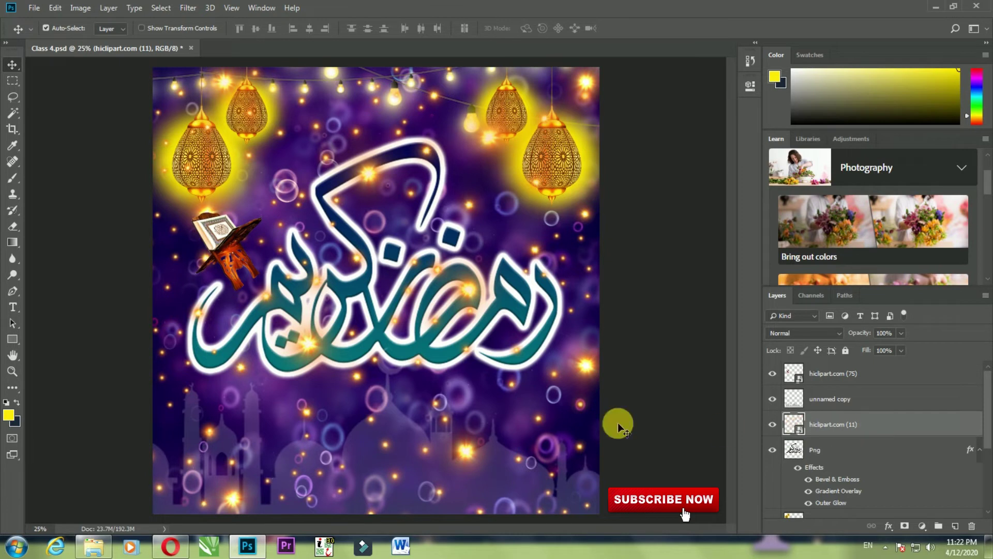
drag(859, 432, 869, 506)
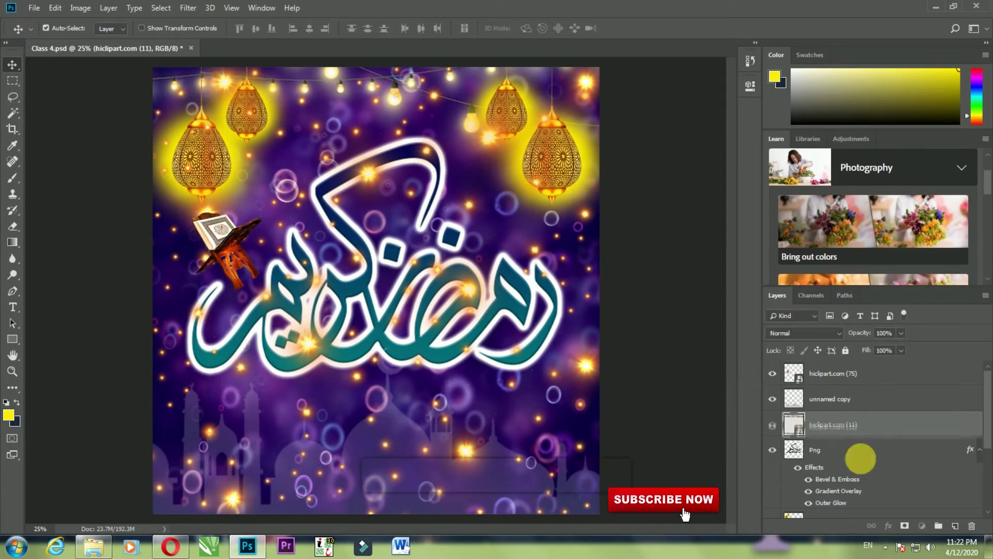
scroll(870, 506, down, 1)
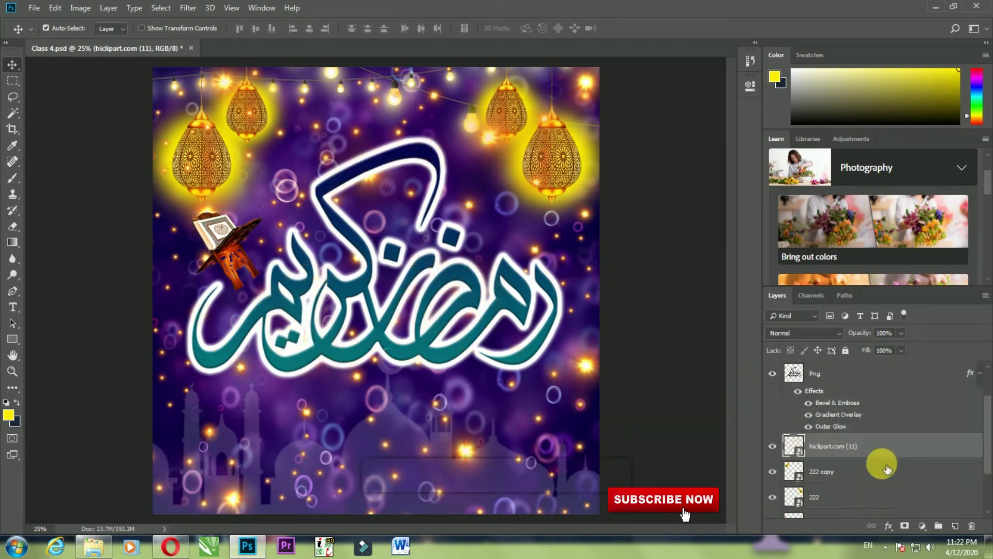
scroll(882, 463, down, 1)
drag(875, 430, 876, 481)
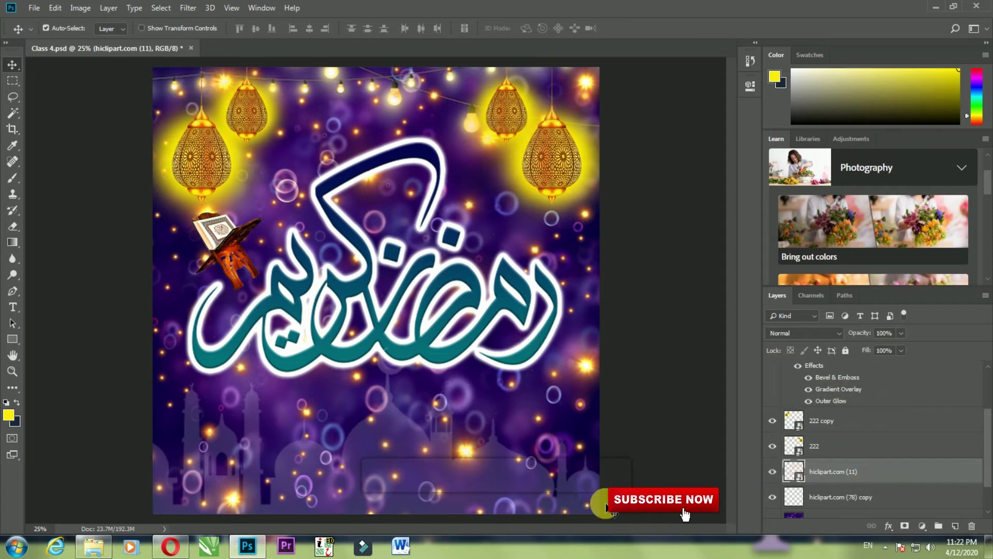
scroll(886, 504, down, 1)
drag(909, 448, 909, 480)
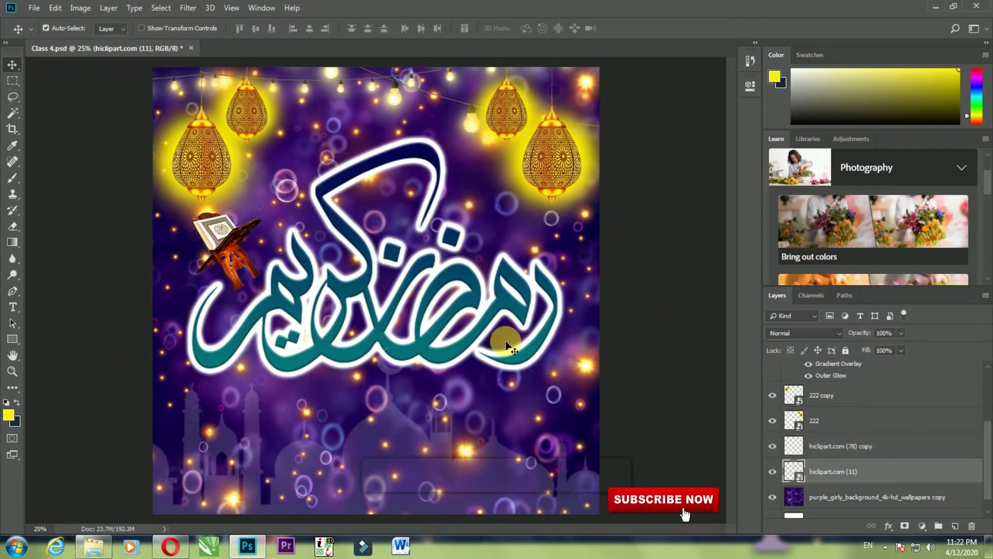
Place the Ramadan Kareem mosque-and-book image hiclipart.com (73), small, near the poster's top.
click(37, 8)
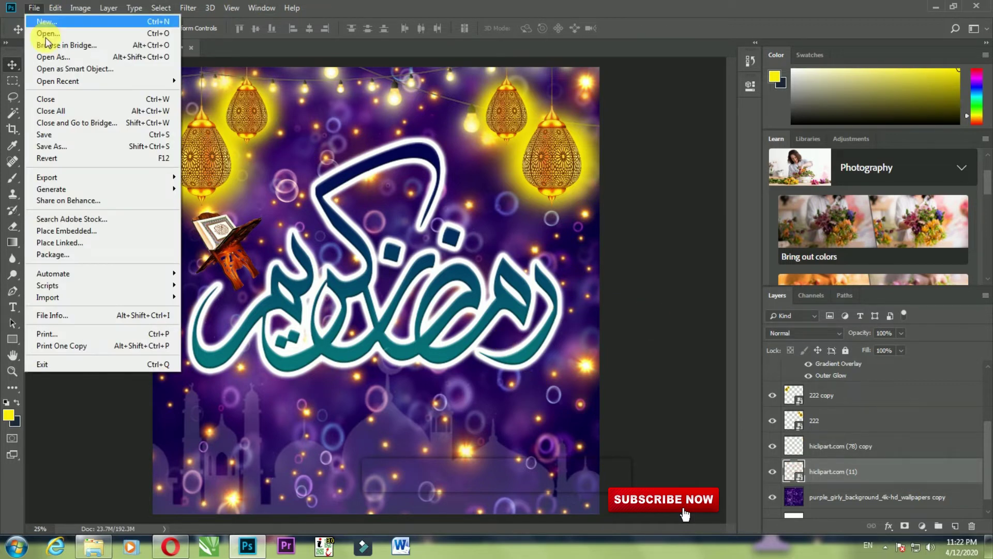
click(76, 231)
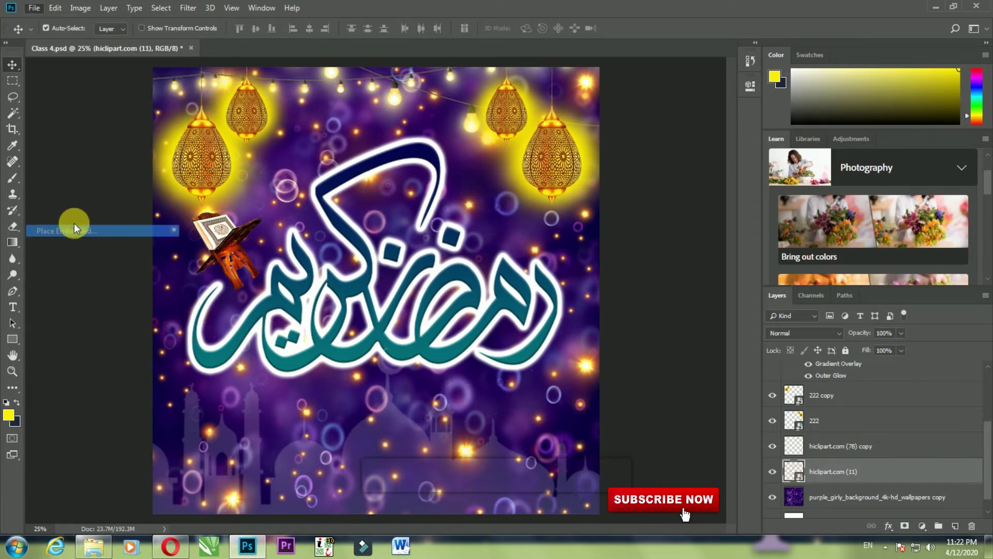
click(560, 372)
scroll(559, 367, down, 2)
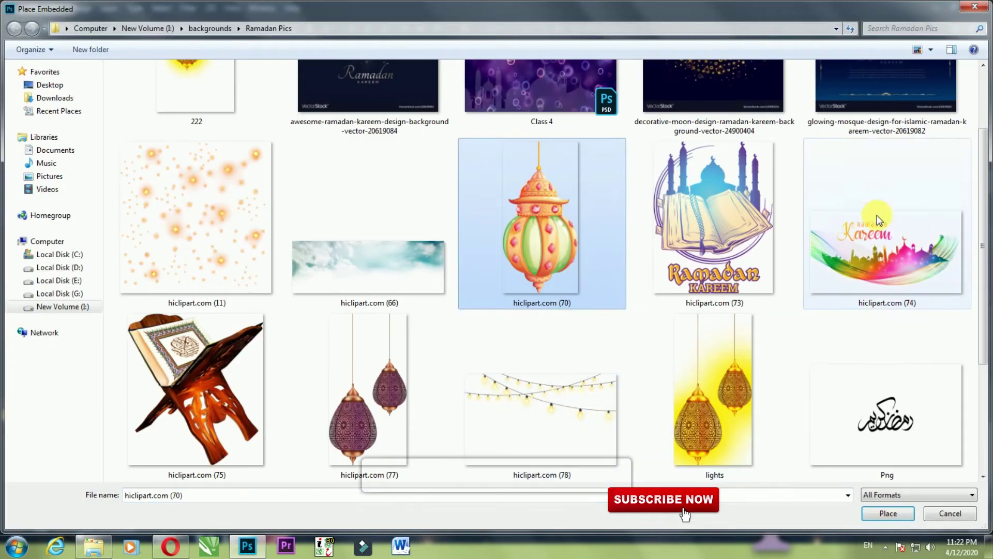
click(745, 221)
click(889, 513)
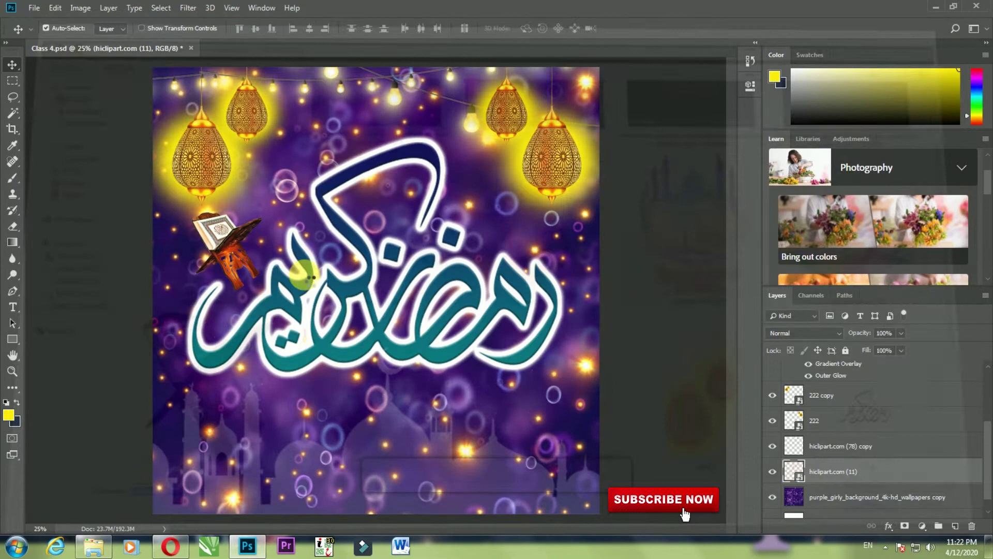
mouse_move(390, 287)
mouse_down()
mouse_move(453, 247)
mouse_move(447, 255)
mouse_up()
drag(399, 281, 335, 121)
mouse_move(361, 196)
mouse_down()
mouse_move(329, 135)
mouse_move(340, 165)
mouse_up()
click(394, 119)
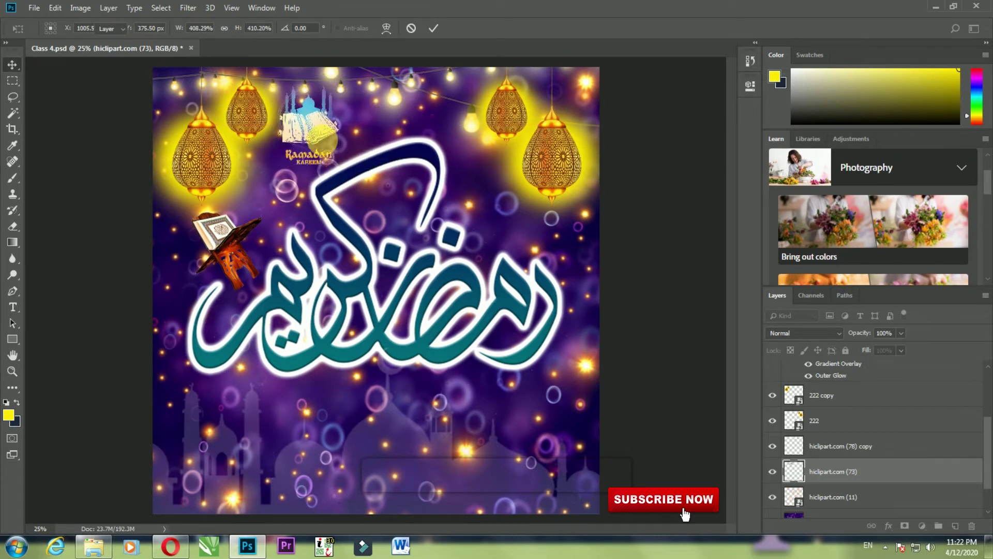
click(35, 7)
Place the cloud image hiclipart.com (66) as an embedded layer in the poster.
click(78, 234)
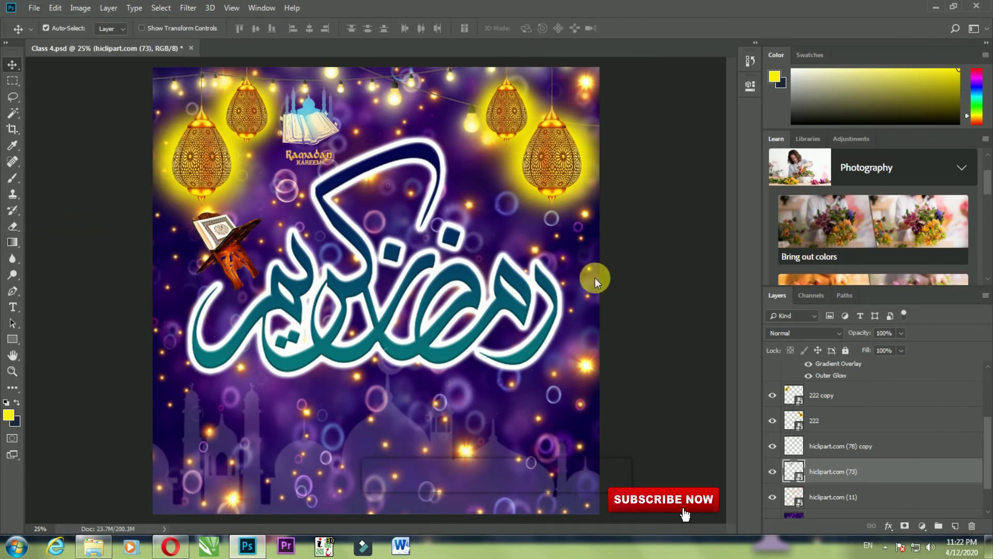
click(561, 307)
scroll(551, 313, down, 3)
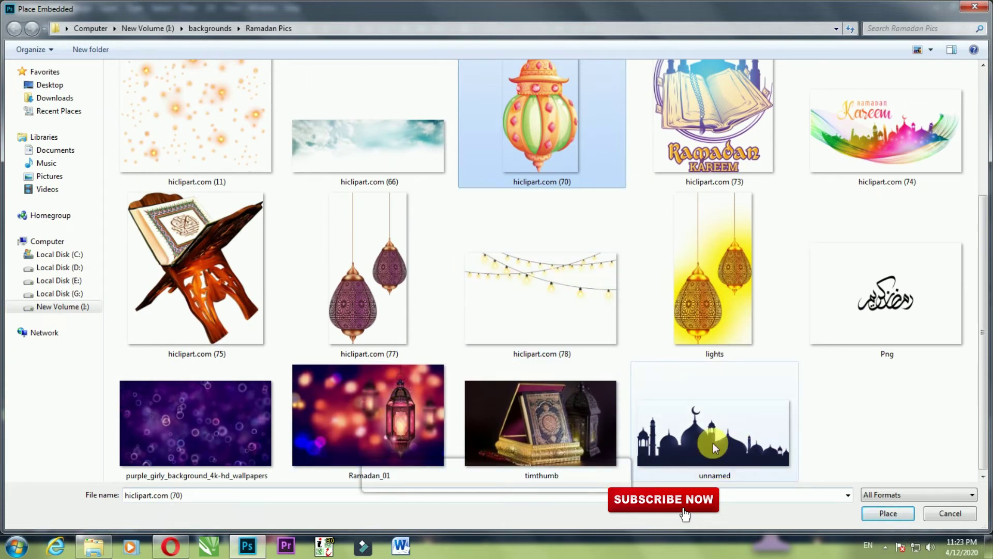
scroll(713, 443, up, 1)
scroll(683, 362, up, 3)
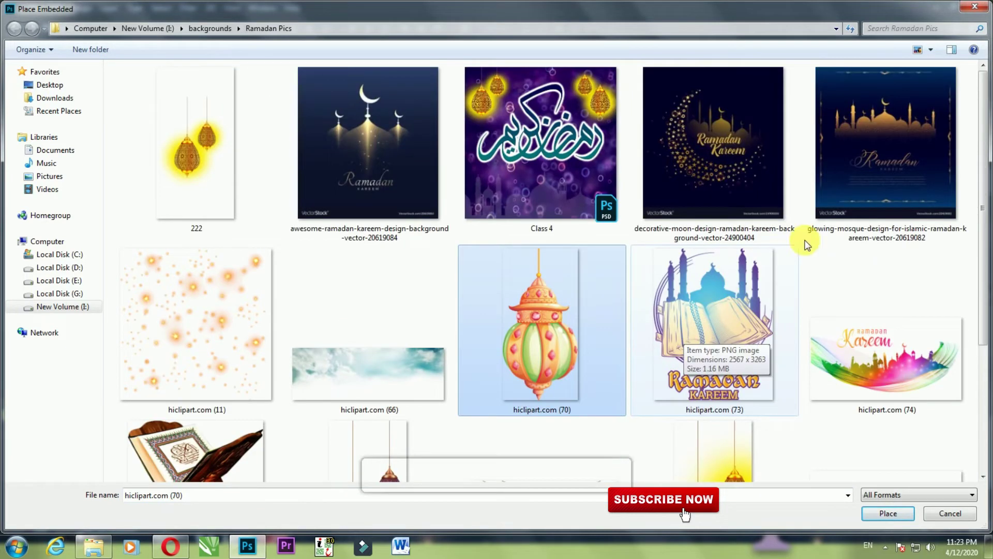
click(848, 137)
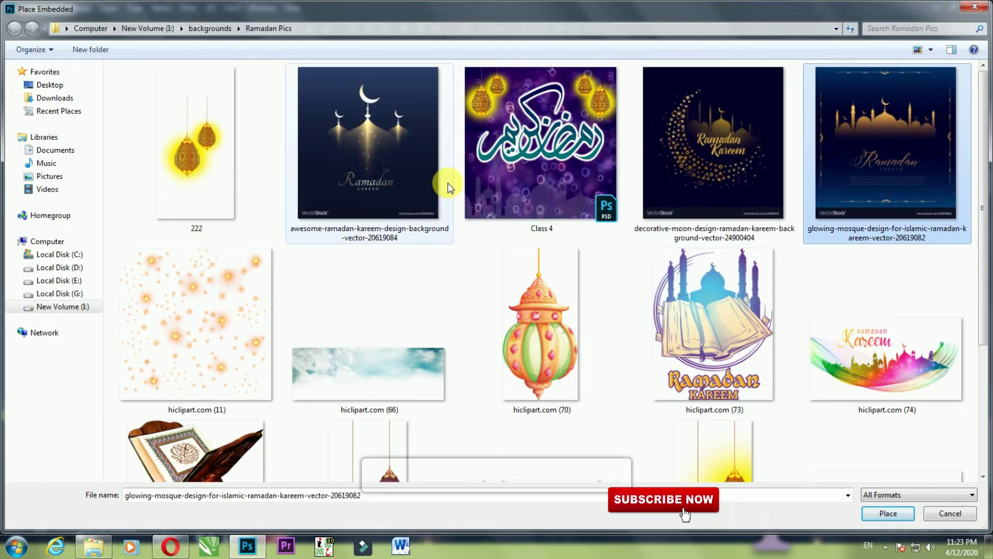
click(368, 372)
click(888, 513)
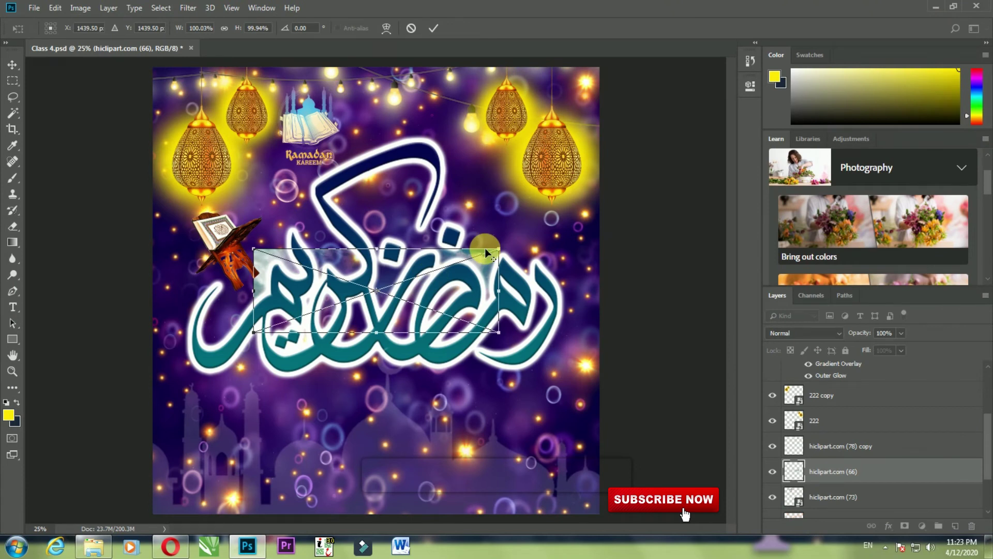
Enlarge the cloud image to about 197%, move it to the poster's top, and commit.
drag(499, 249, 617, 207)
drag(564, 225, 560, 78)
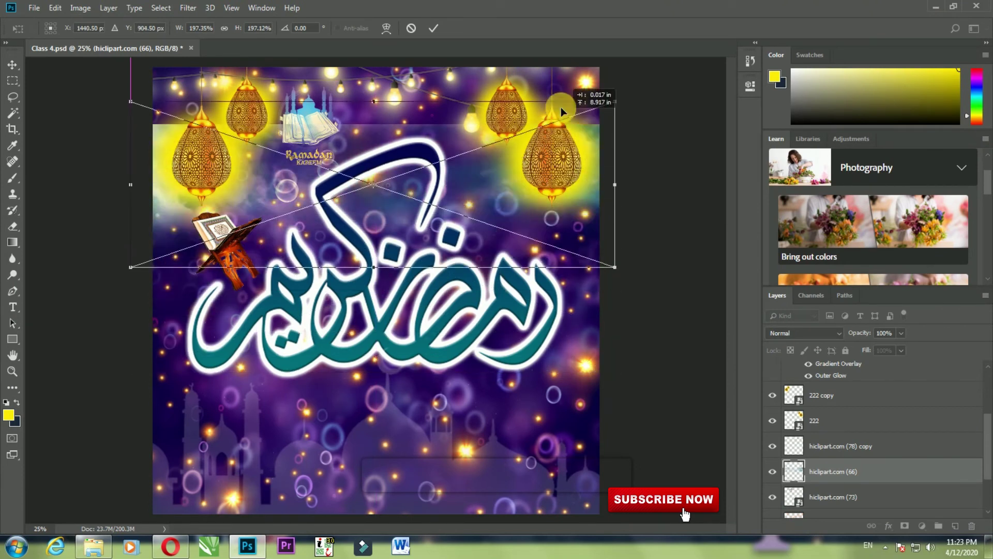
key(Return)
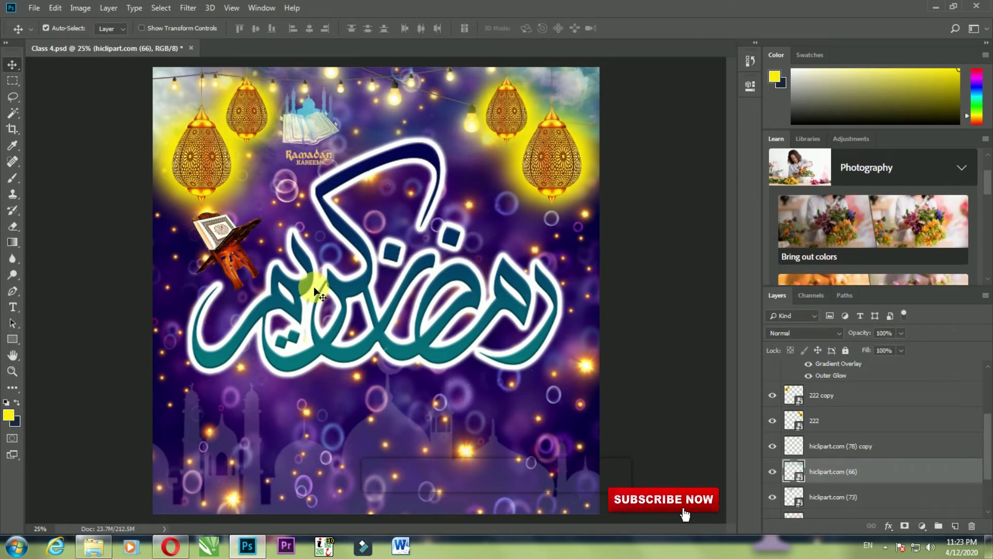
click(81, 8)
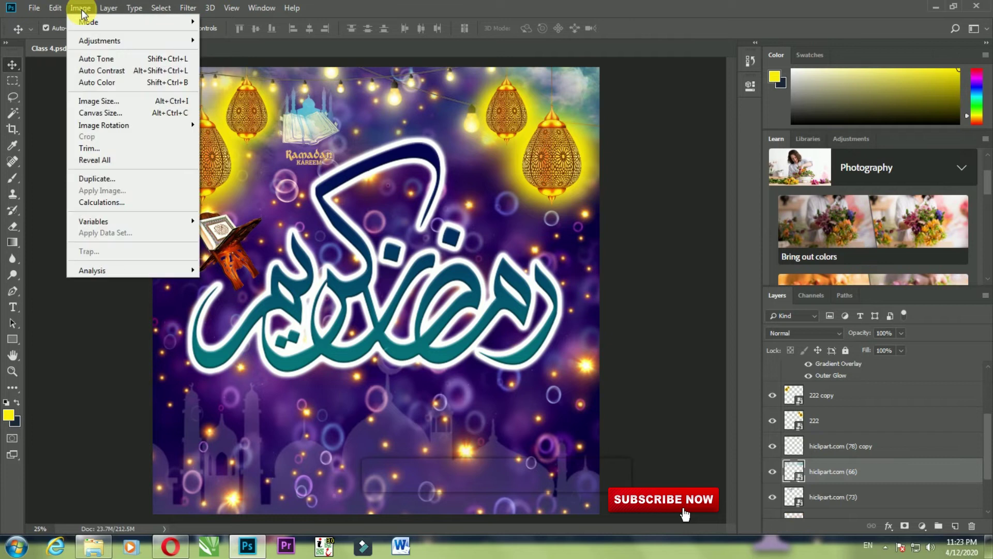
Apply Levels to the cloud layer with the black input raised to 89.
mouse_move(100, 40)
click(264, 52)
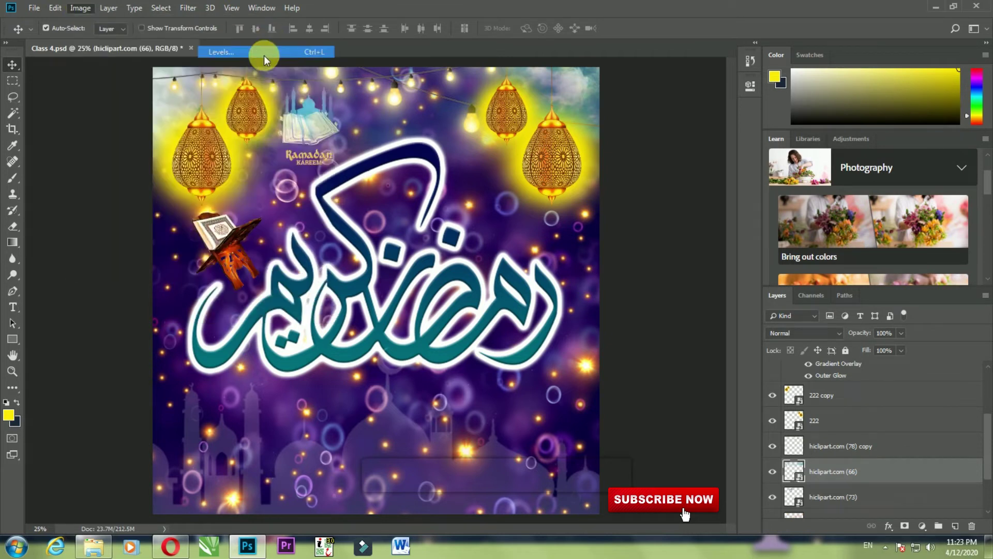
drag(384, 227, 436, 237)
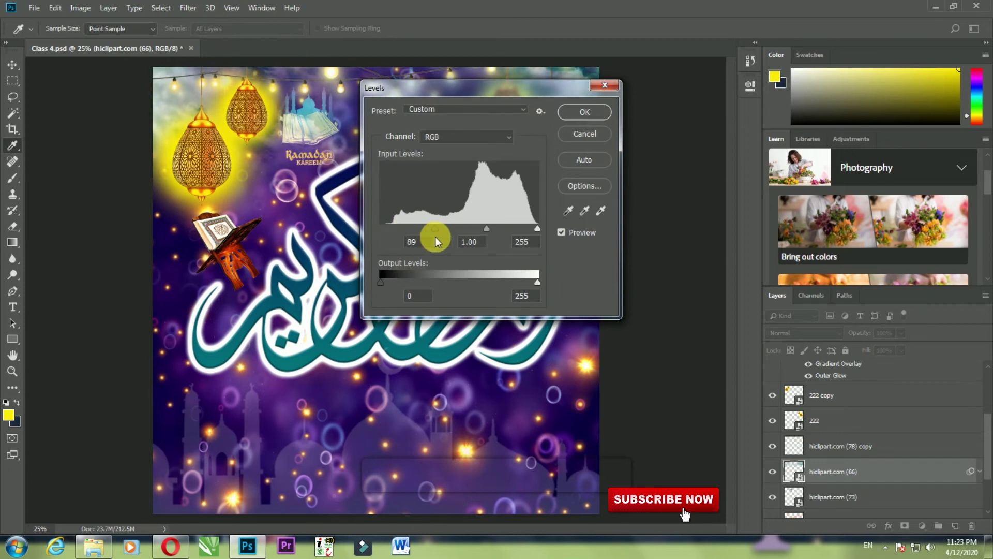
click(595, 115)
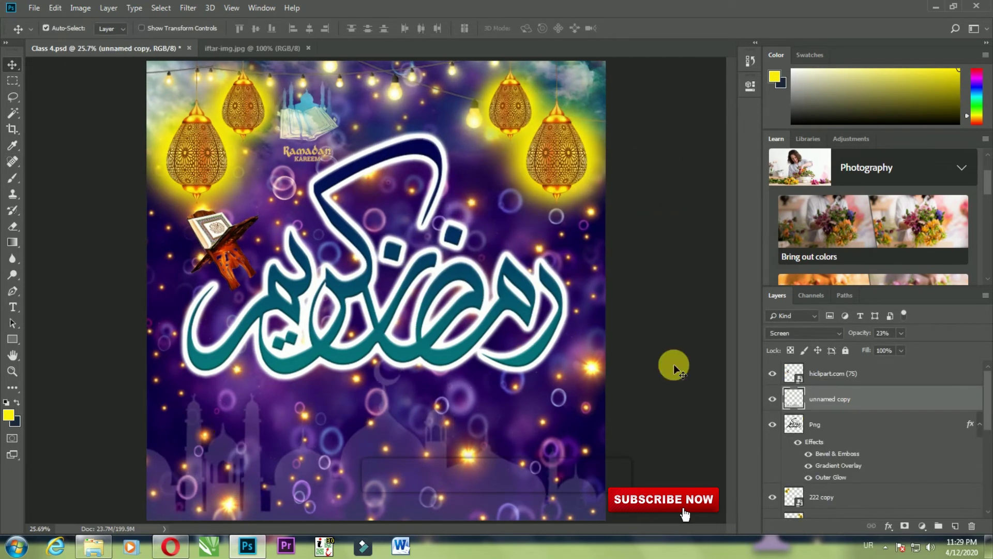
Move the mosque silhouette up toward the top and the calligraphy lower.
mouse_move(374, 436)
mouse_down()
mouse_move(389, 152)
mouse_move(391, 166)
mouse_up()
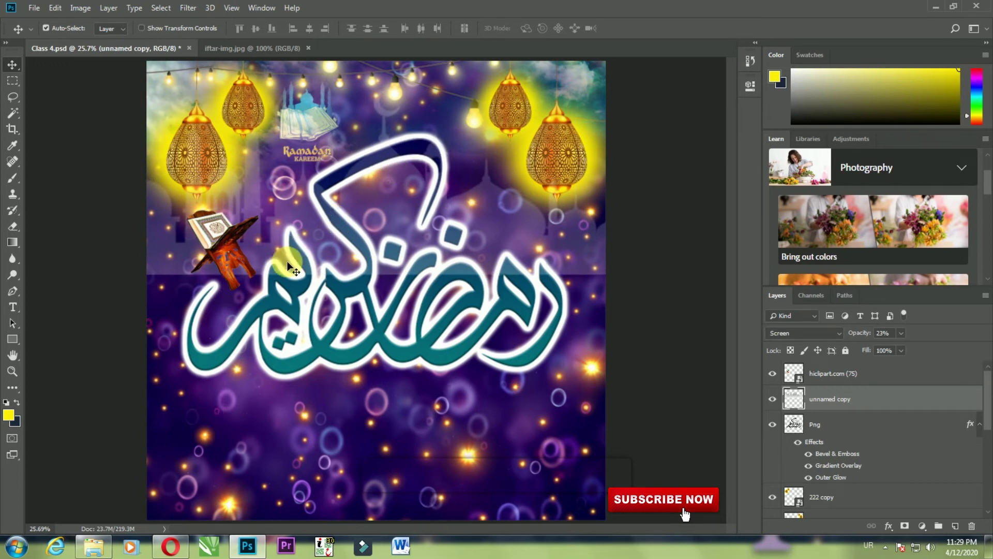
click(13, 228)
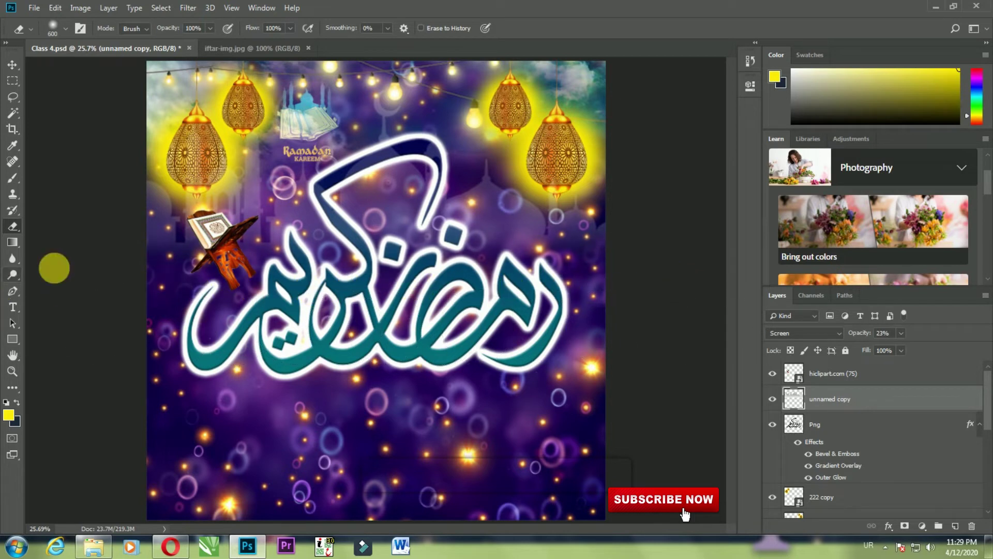
click(11, 65)
drag(294, 286, 289, 324)
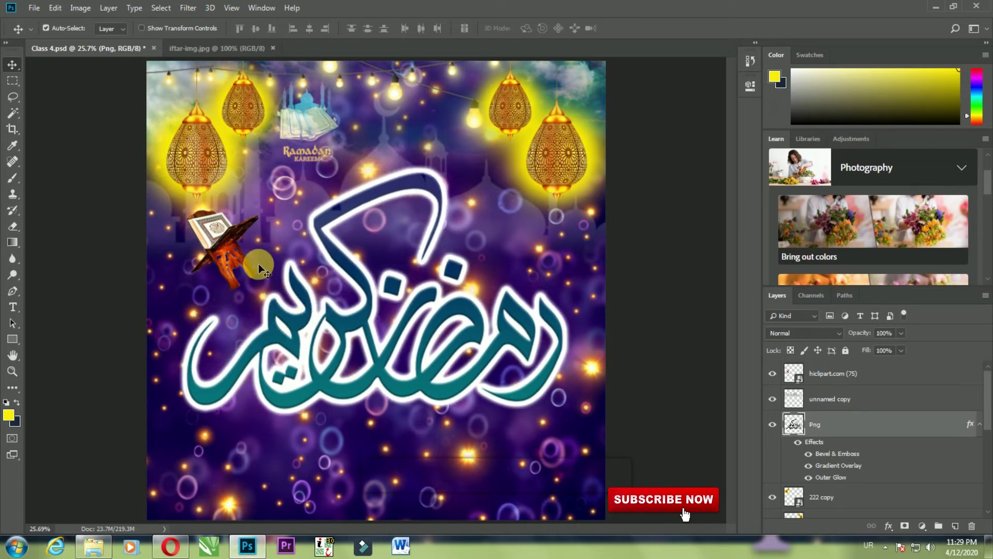
Free-transform the Quran stand to about 204%, shifted left beside the calligraphy.
drag(225, 244, 225, 268)
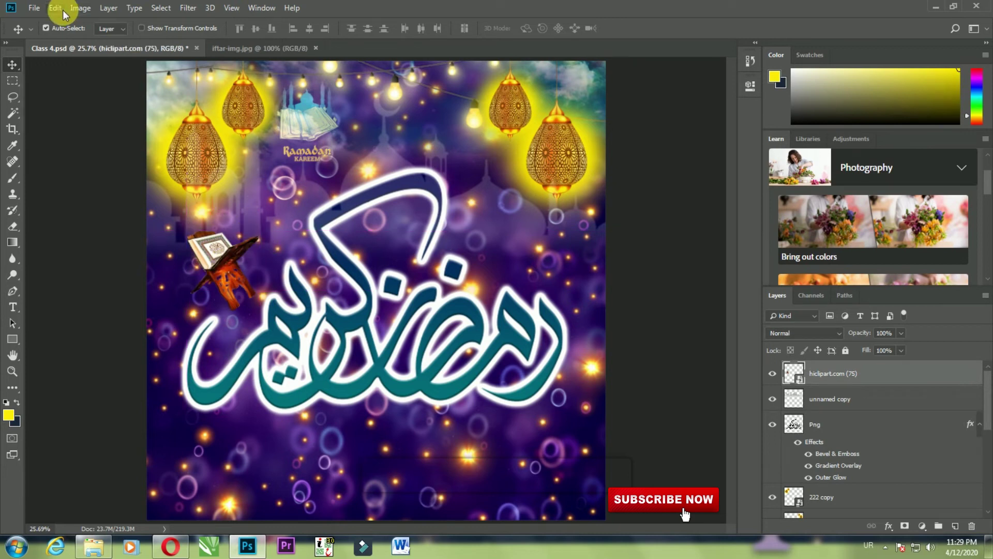
click(55, 8)
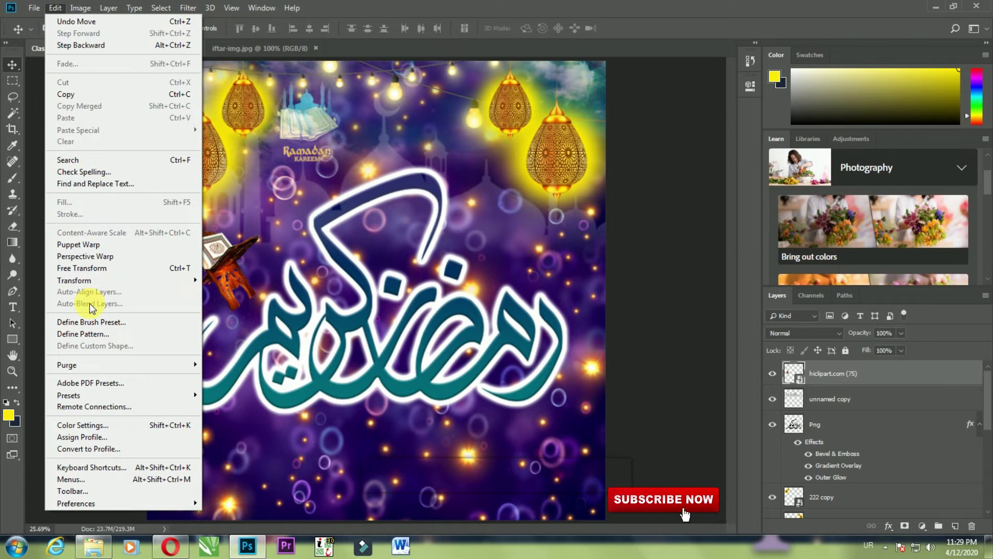
click(85, 268)
drag(258, 232, 282, 206)
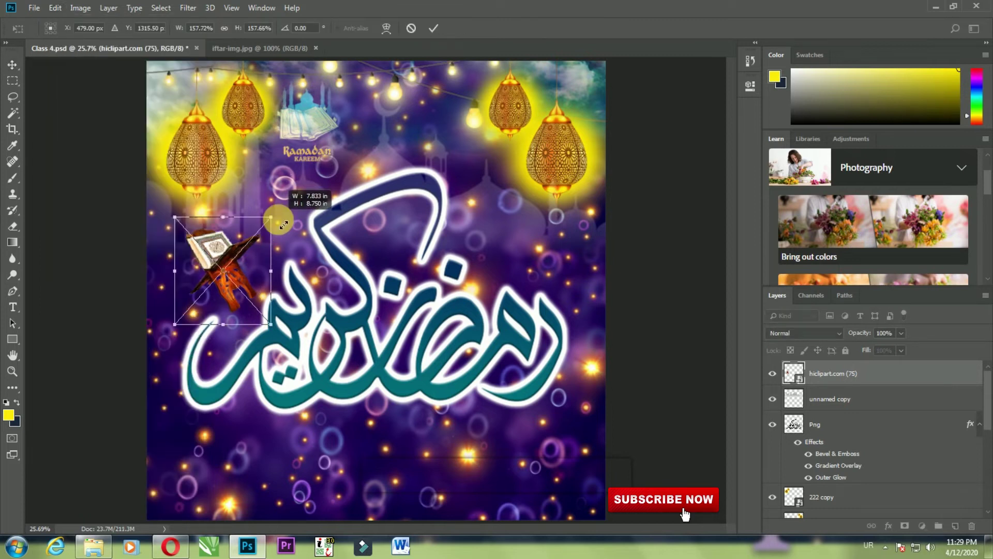
drag(239, 241, 269, 211)
double_click(241, 244)
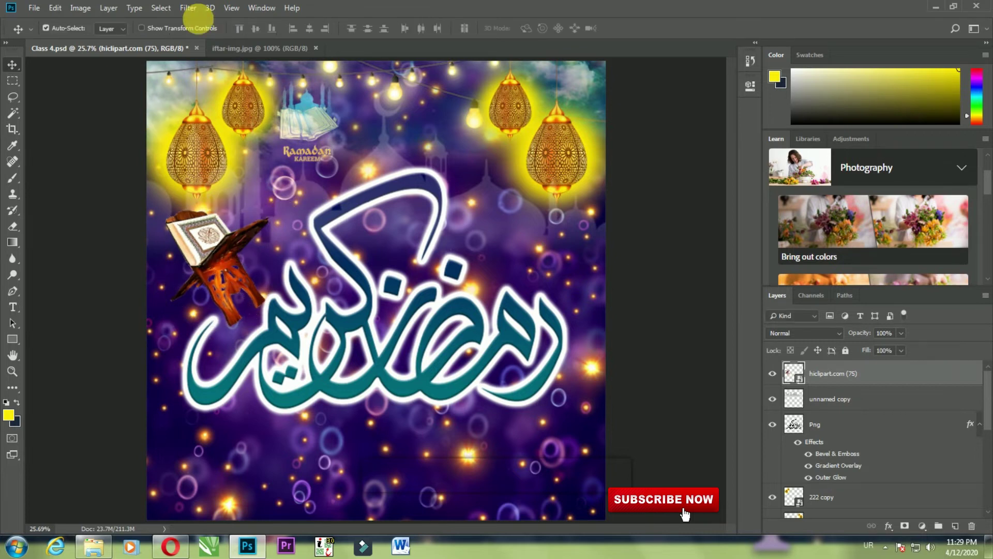
Place the iftar-img photo from Ramadan Pics into the poster.
click(56, 7)
mouse_move(34, 8)
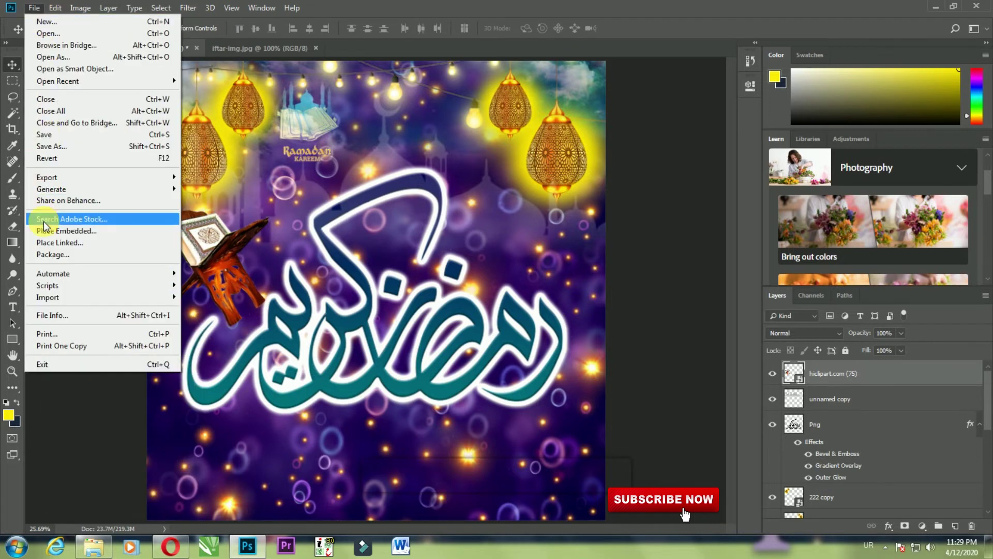
click(58, 232)
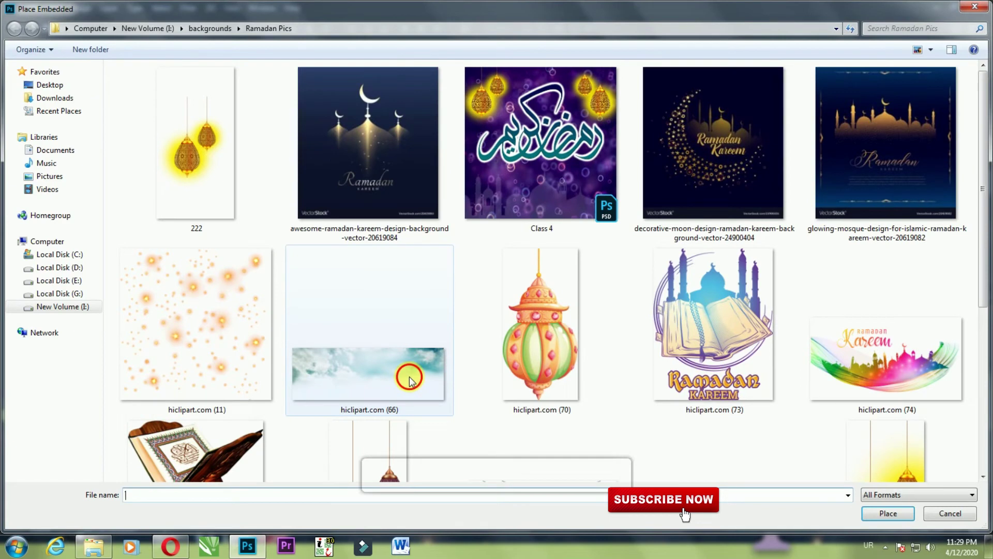
click(414, 378)
scroll(415, 374, down, 3)
click(758, 337)
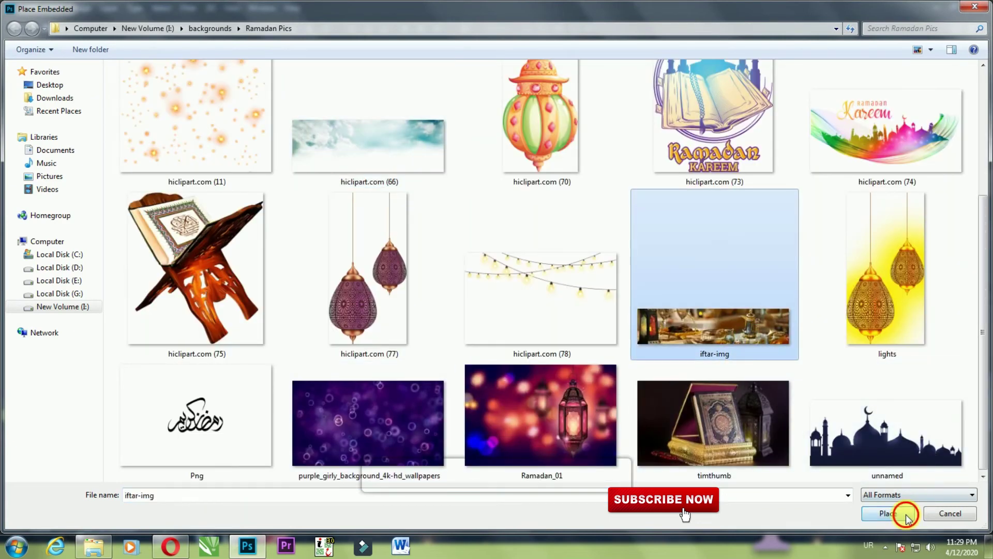
click(903, 514)
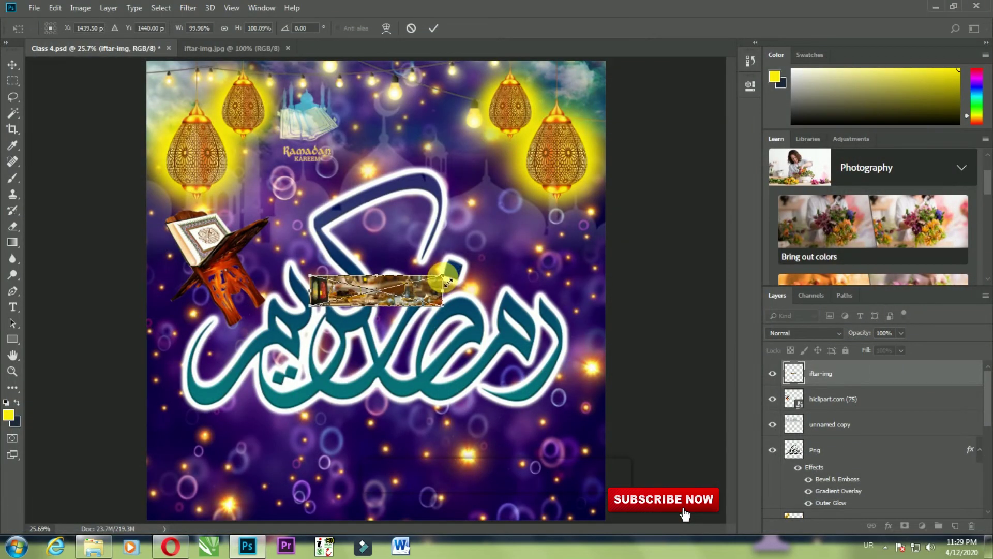
Scale the iftar photo to the full poster width along the bottom and commit.
drag(448, 282, 611, 228)
mouse_move(555, 254)
mouse_down()
mouse_move(576, 356)
mouse_move(564, 436)
mouse_up()
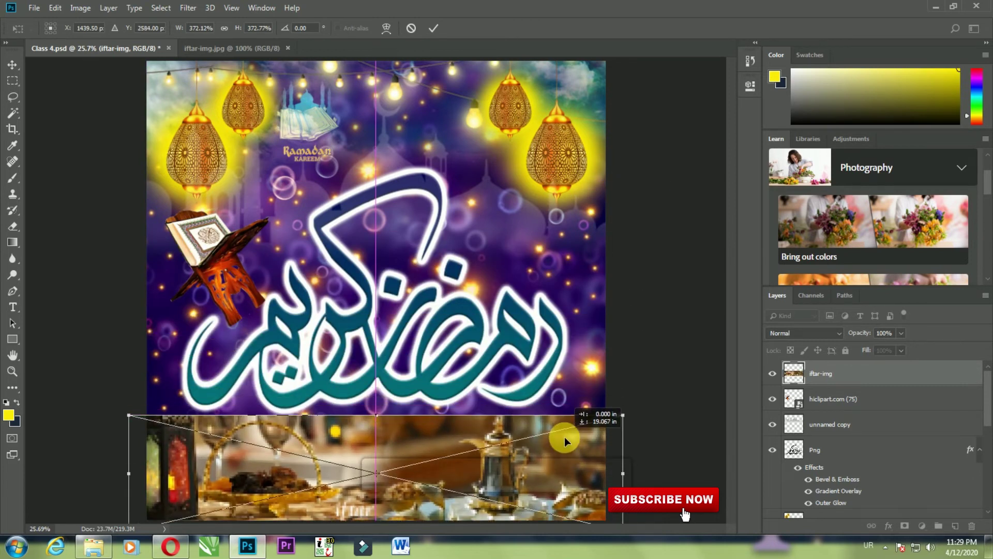
drag(392, 415, 393, 390)
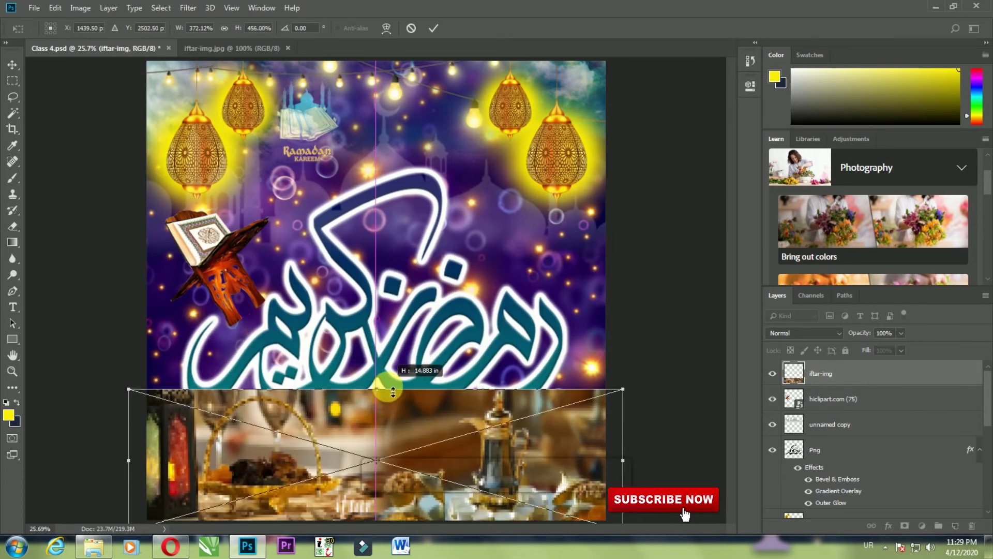
drag(624, 458, 609, 455)
mouse_move(143, 459)
mouse_down()
mouse_move(129, 458)
mouse_move(150, 467)
mouse_up()
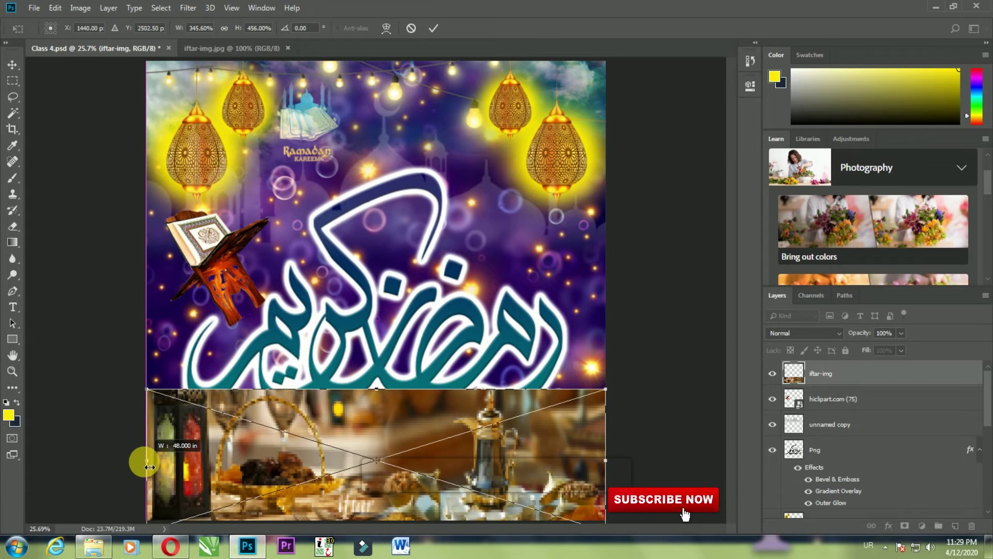
double_click(294, 422)
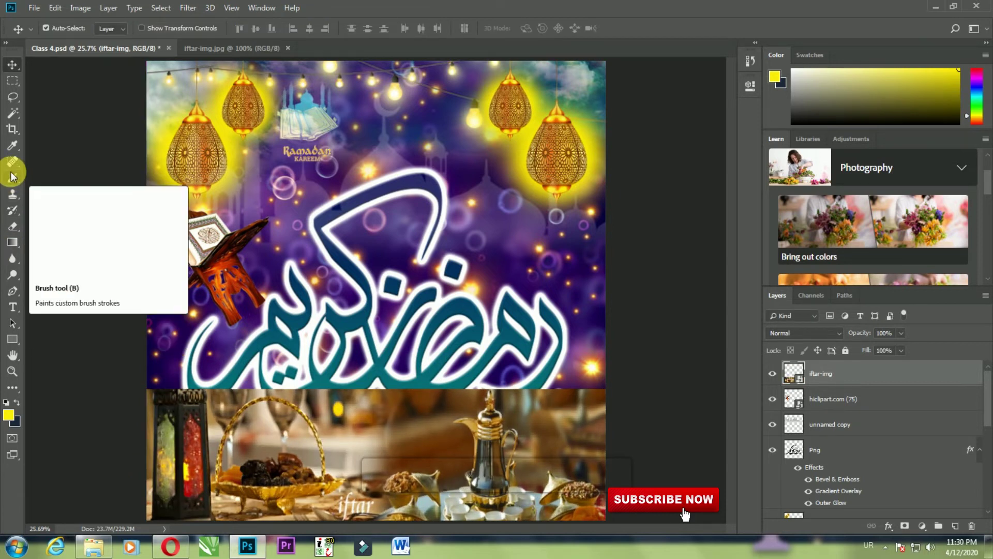
Rasterize the iftar photo and erase its top strip to blend into the calligraphy.
click(12, 227)
click(165, 407)
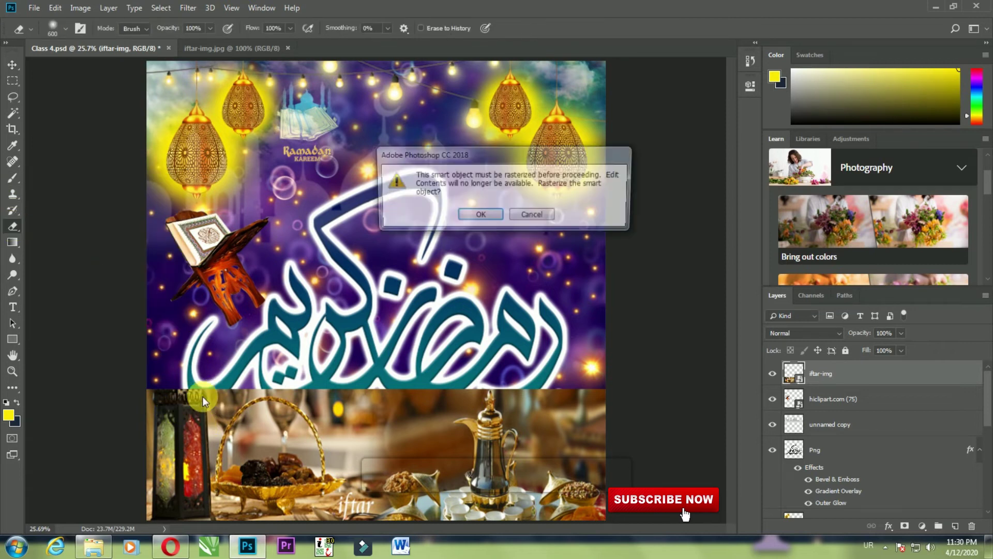
click(477, 215)
mouse_move(138, 381)
mouse_down()
mouse_move(475, 418)
mouse_move(177, 360)
mouse_move(288, 386)
mouse_move(729, 407)
mouse_up()
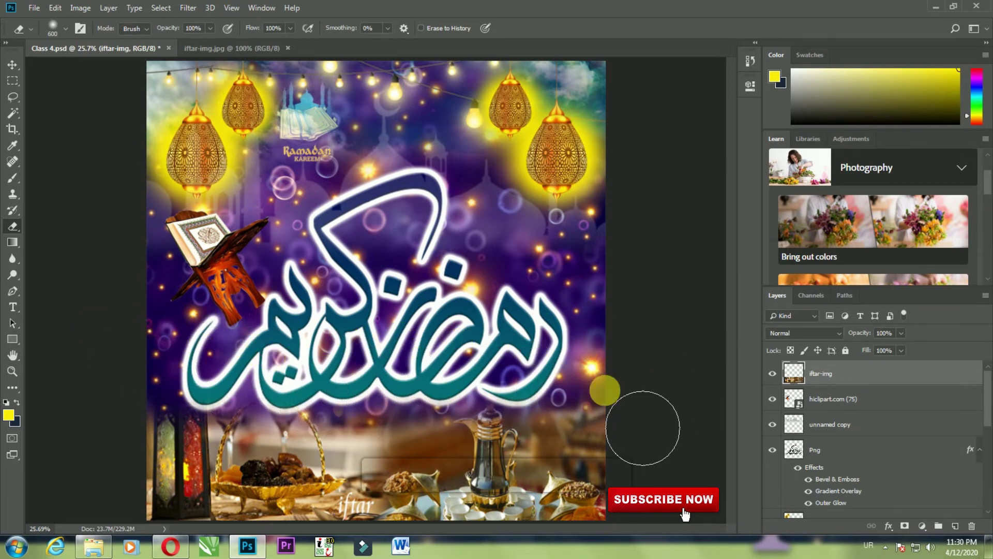
click(12, 65)
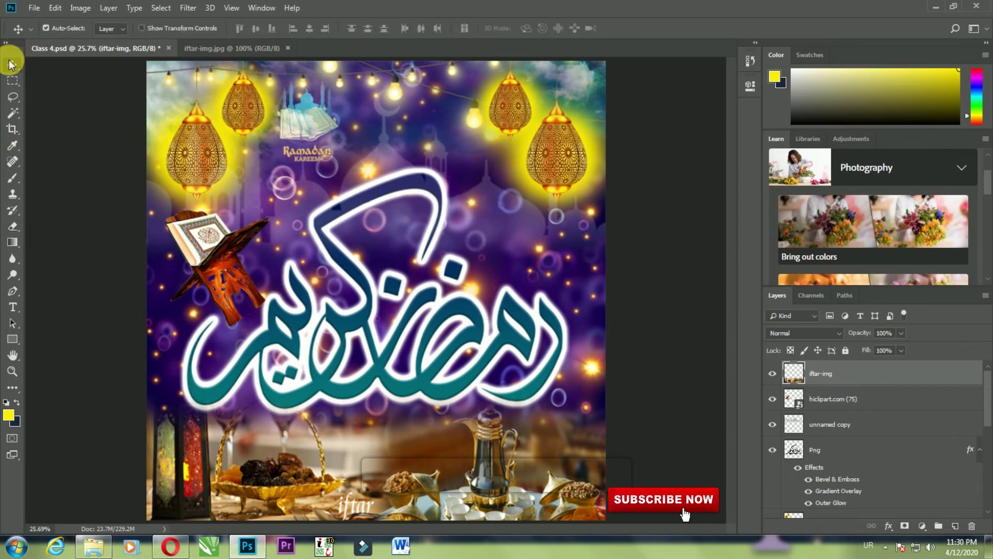
Draw a yellow banner rectangle across the poster bottom with a dark purple 2c0d62 stroke.
click(13, 339)
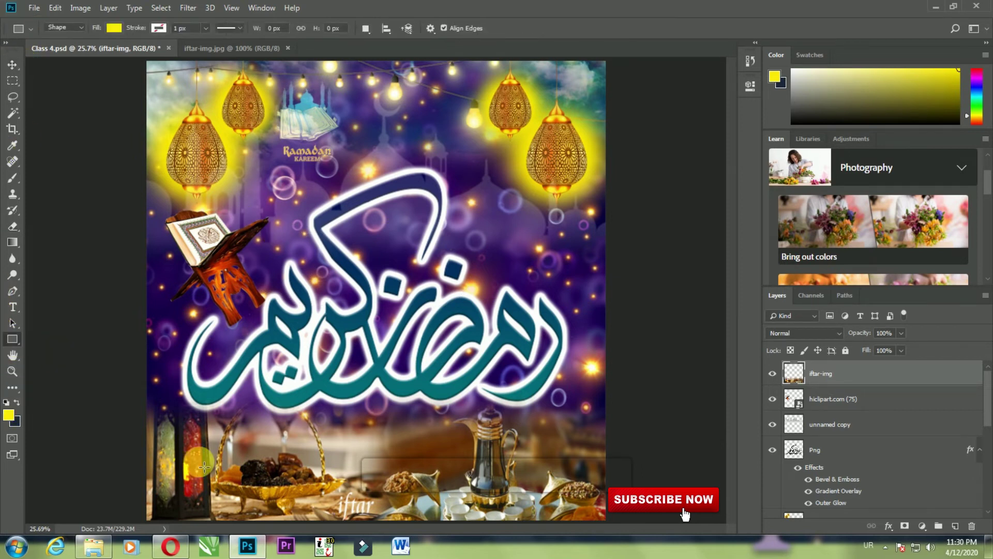
drag(145, 474, 611, 525)
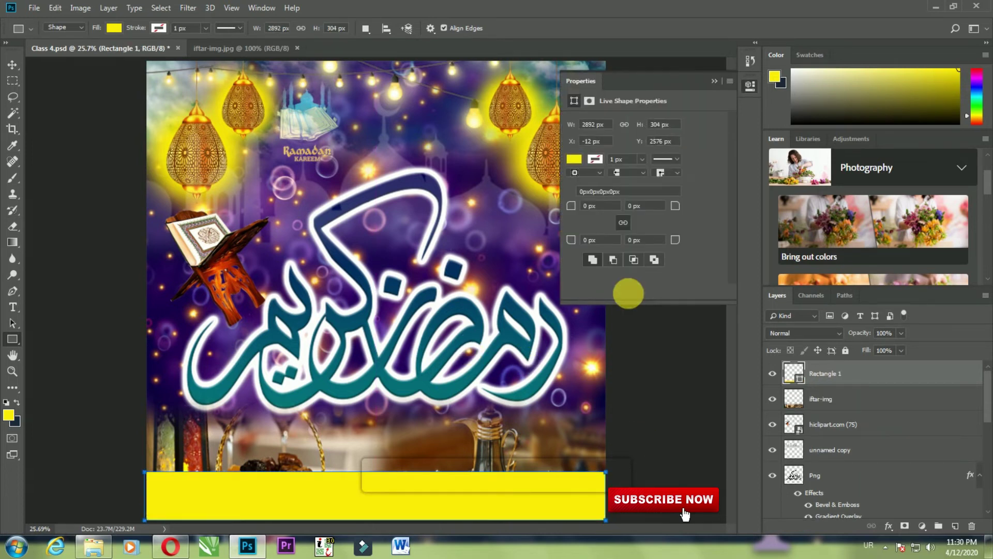
click(598, 159)
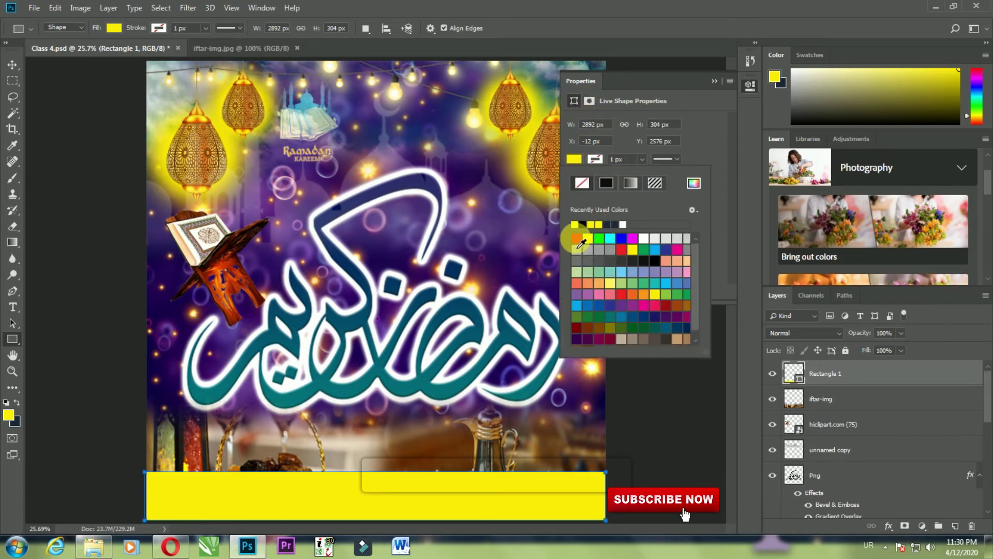
click(695, 182)
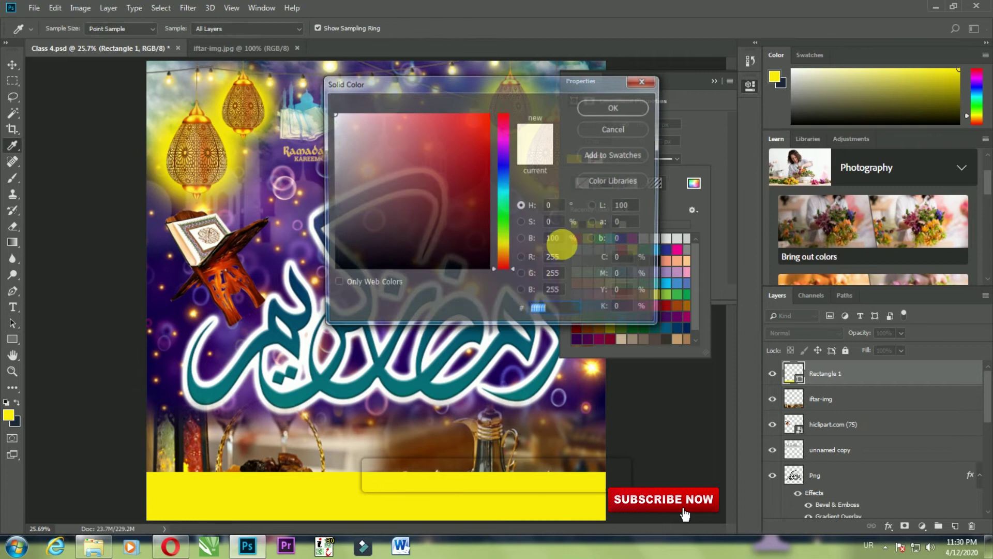
click(274, 271)
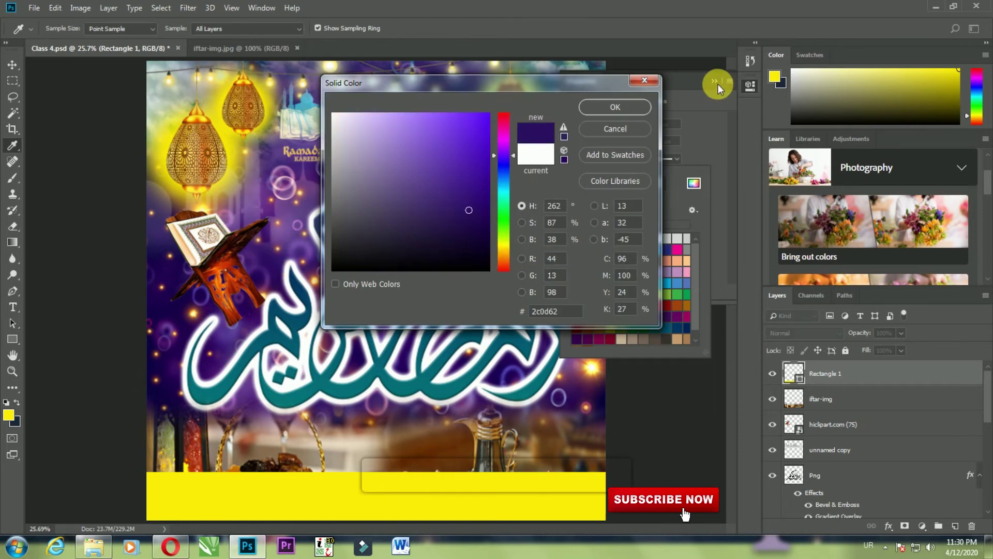
click(625, 109)
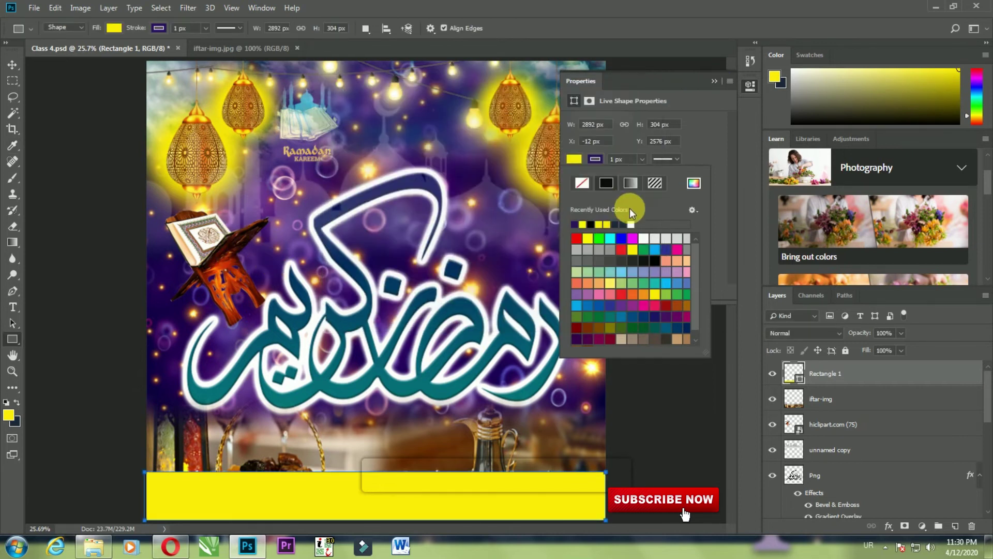
Set the banner's stroke width to 10.75 px and finish the Rectangle 1 shape.
click(644, 159)
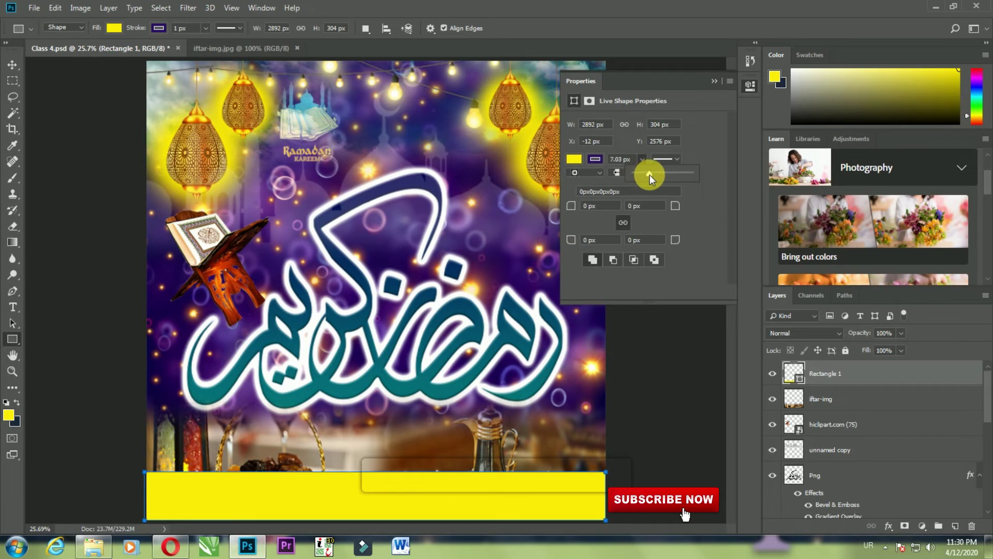
drag(650, 175, 654, 176)
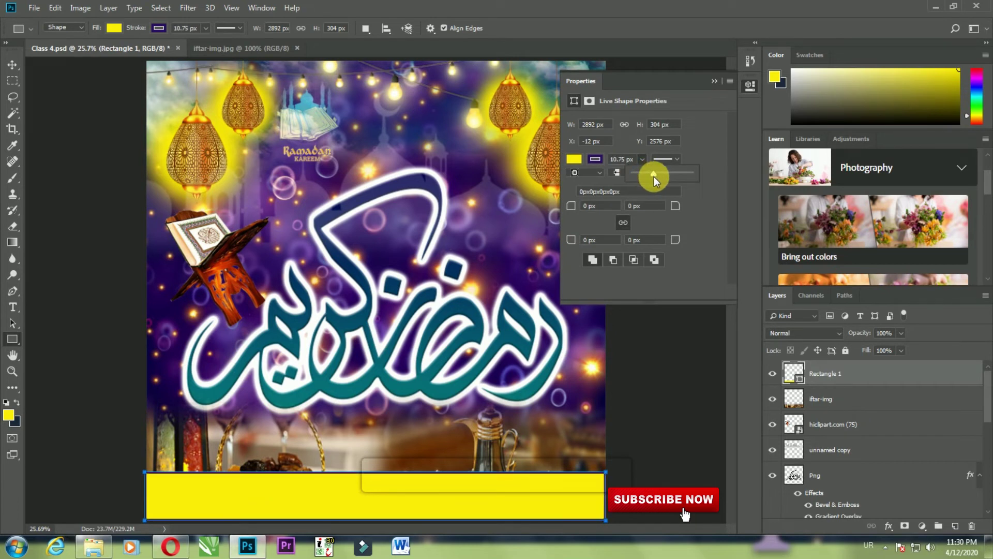
click(714, 371)
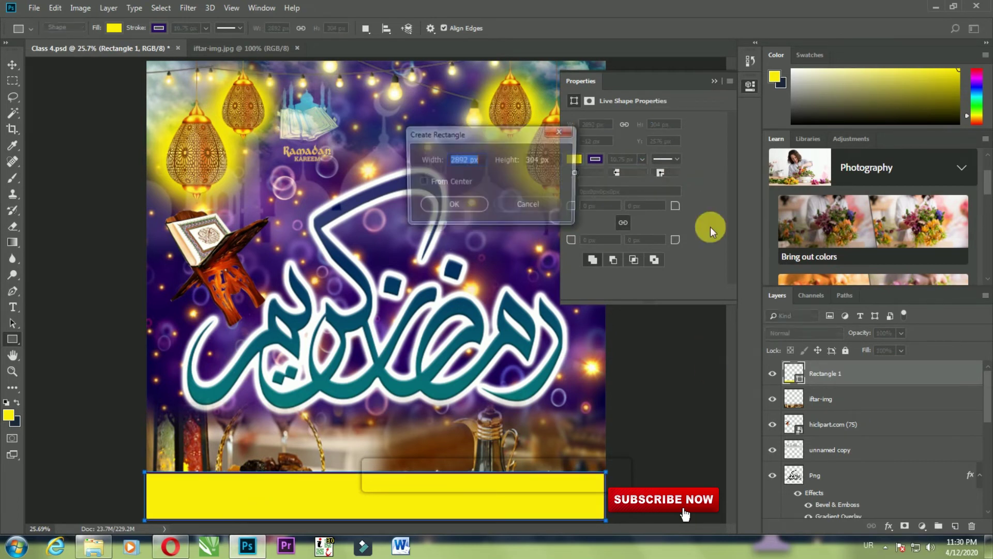
click(527, 205)
click(715, 81)
key(Return)
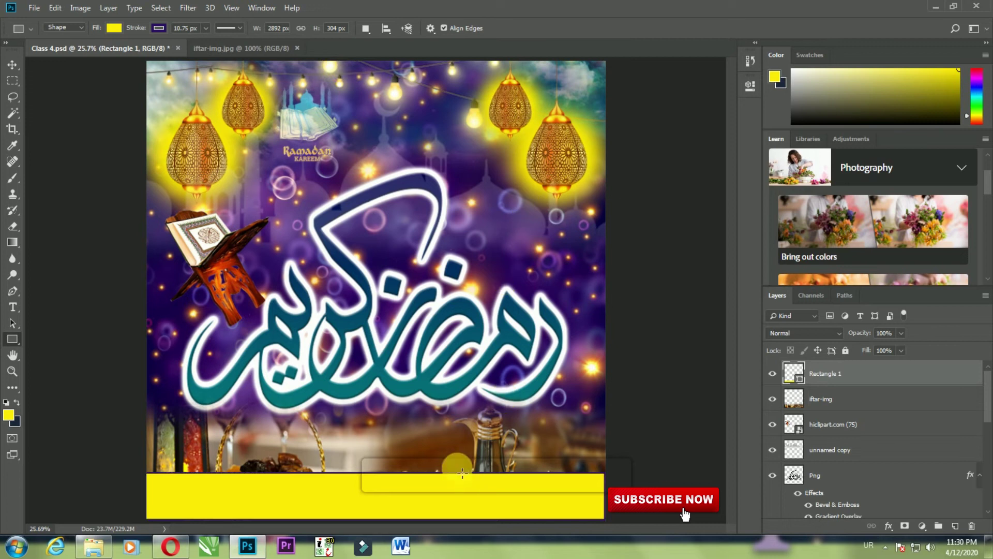
click(11, 66)
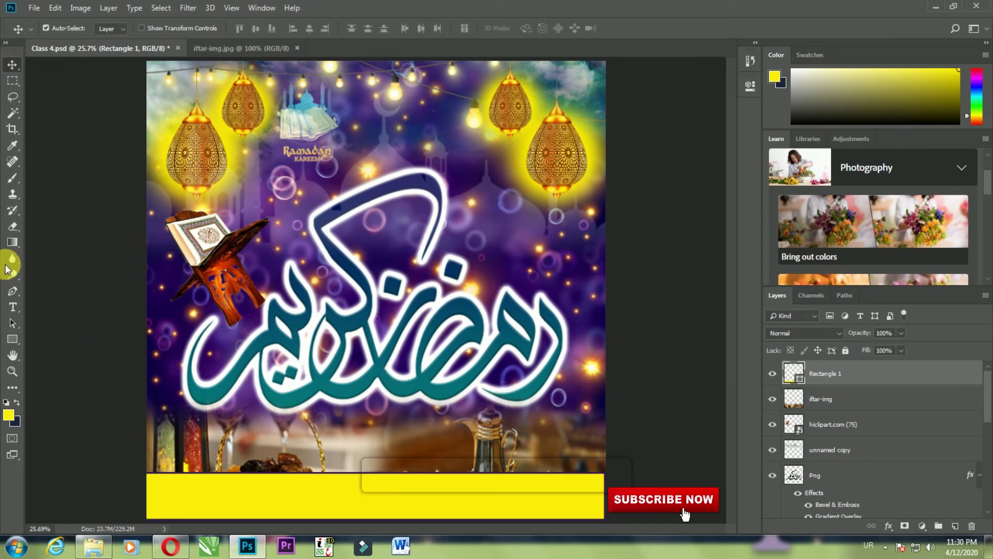
Start a text layer in the yellow bar at about 369 pt in black.
click(13, 306)
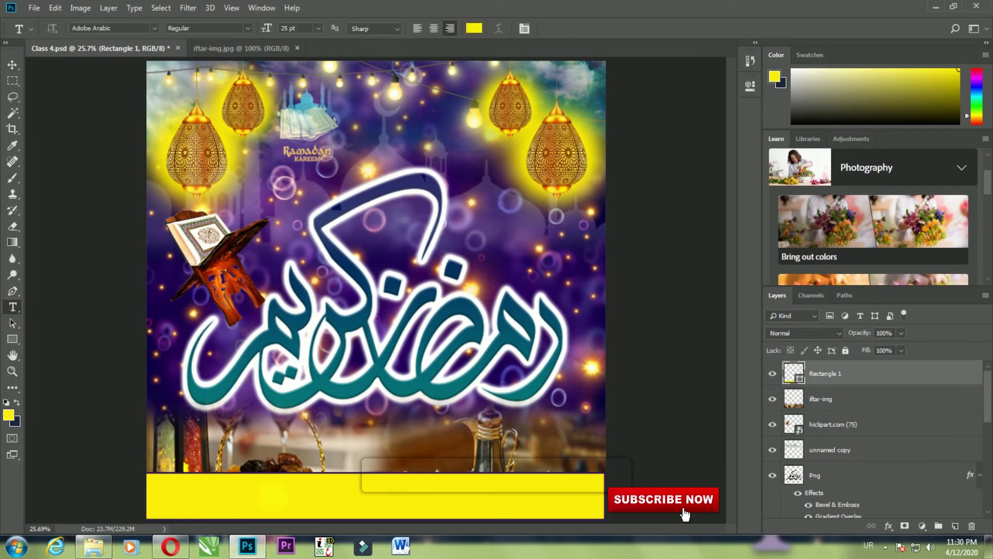
click(271, 495)
click(317, 29)
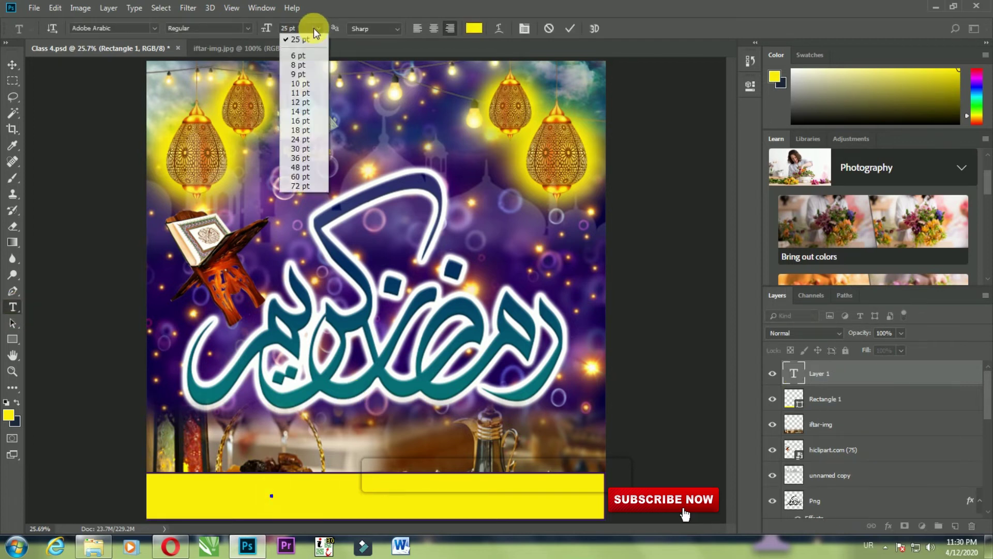
click(305, 186)
drag(266, 28, 460, 45)
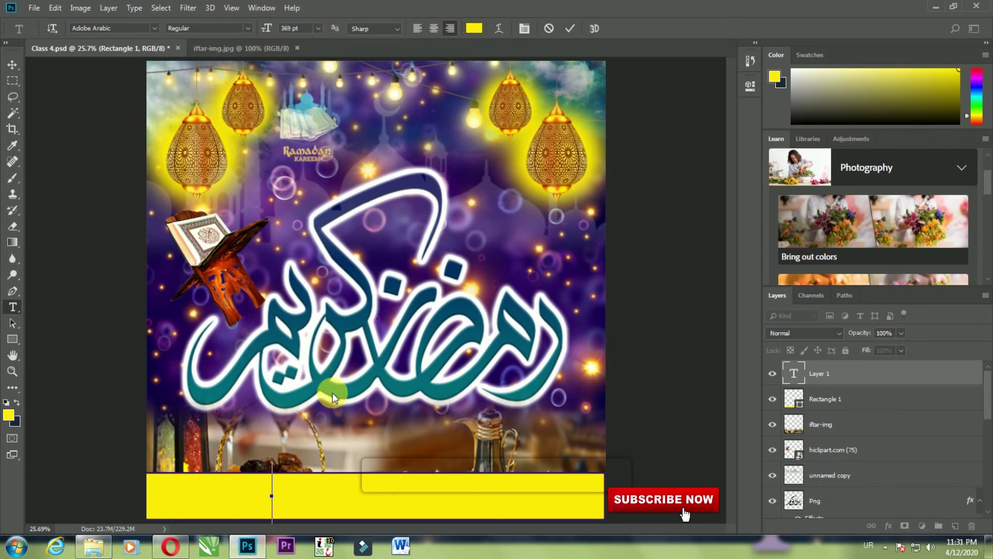
text(ر)
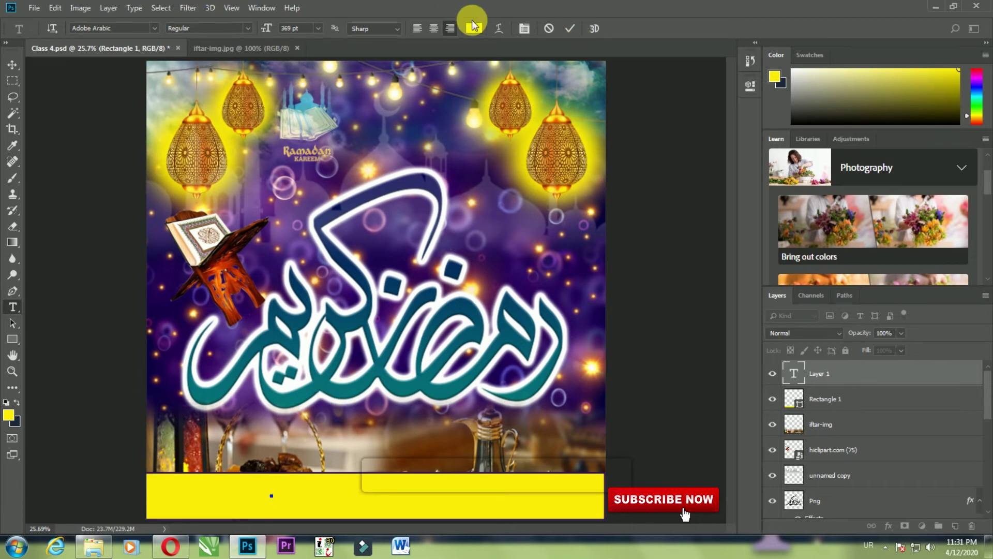
click(482, 34)
drag(454, 200, 491, 272)
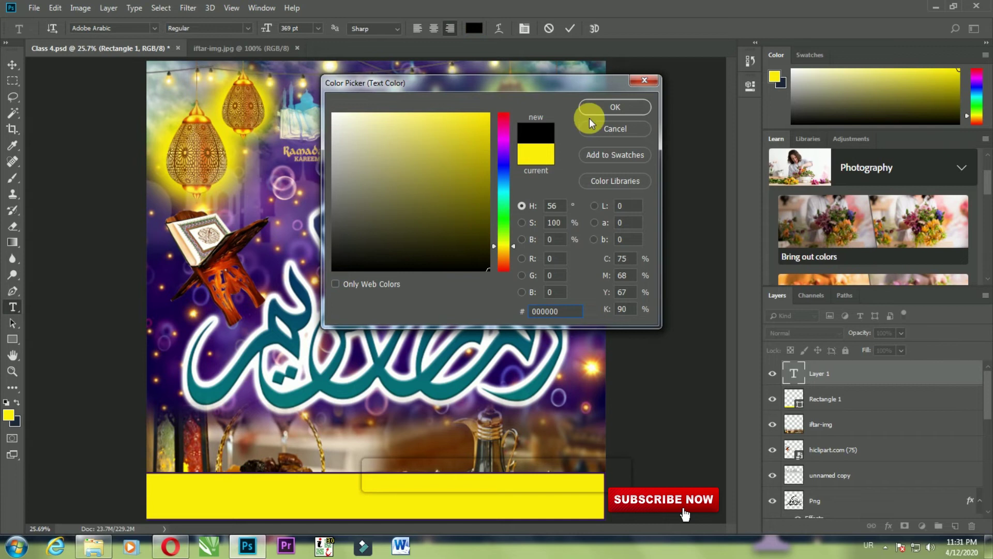
click(607, 107)
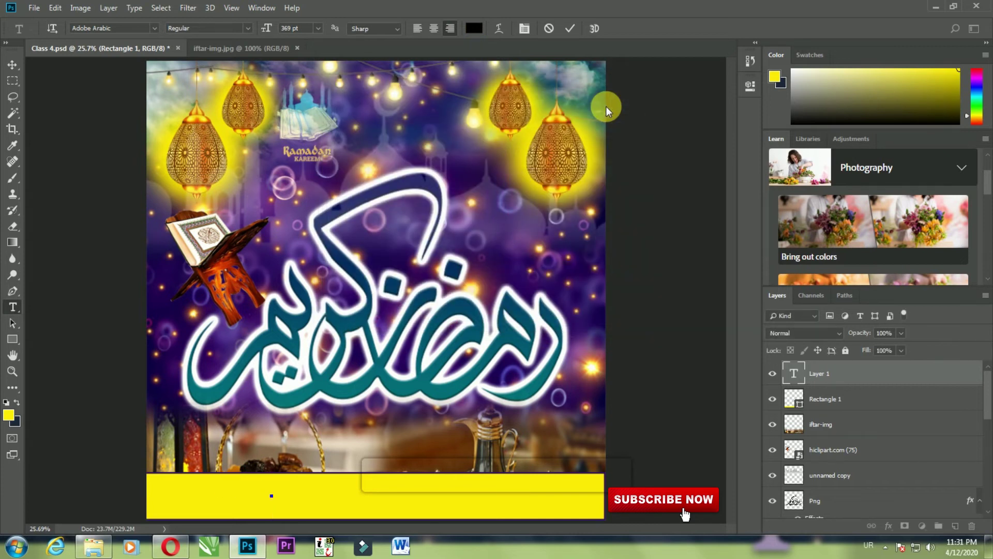
Type 'Your Advertising' in English and move it toward the bar's middle.
click(870, 546)
click(868, 498)
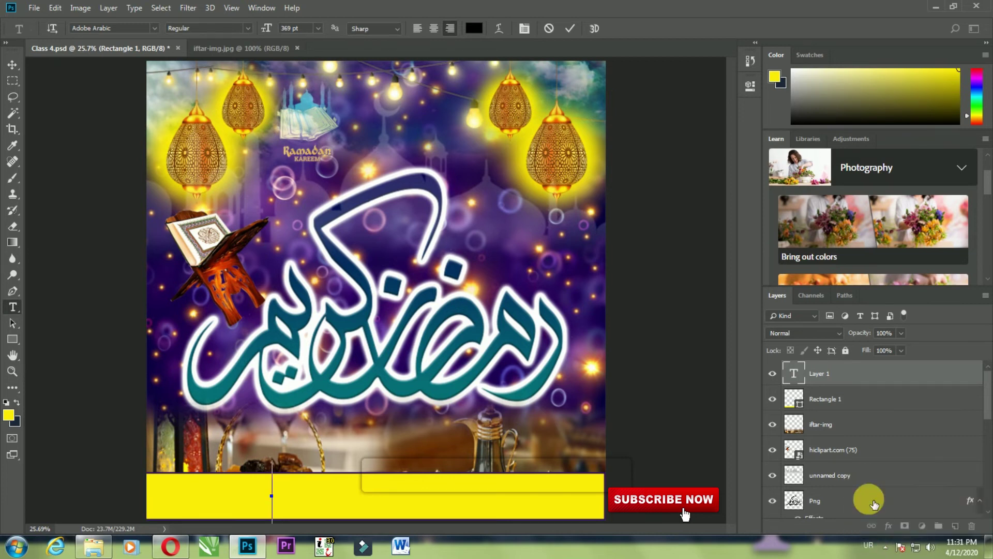
text(You)
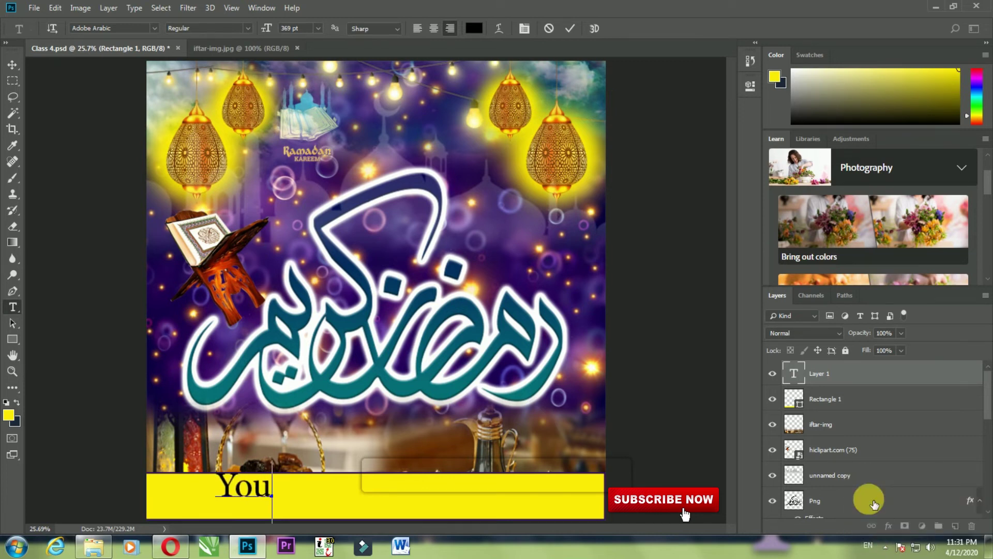
text(r )
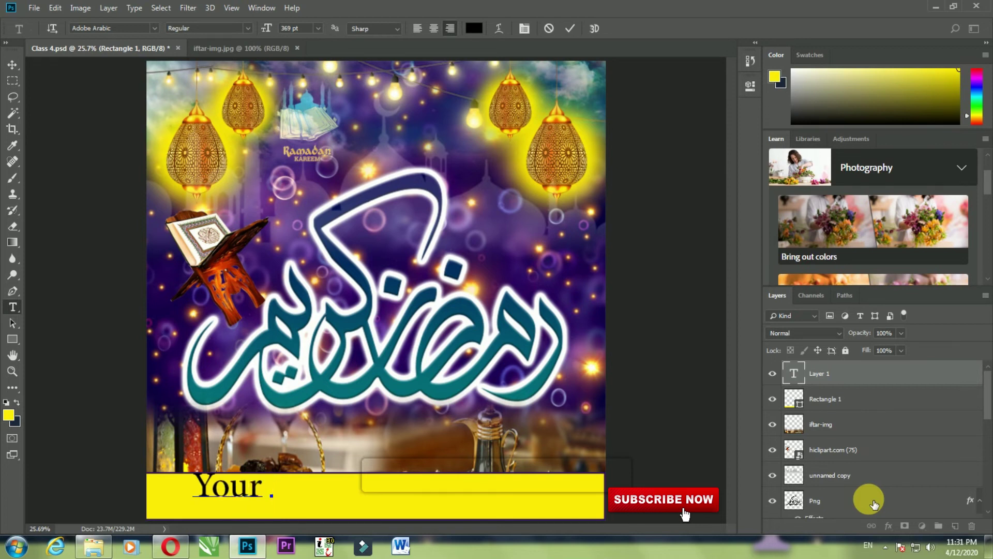
text(Add)
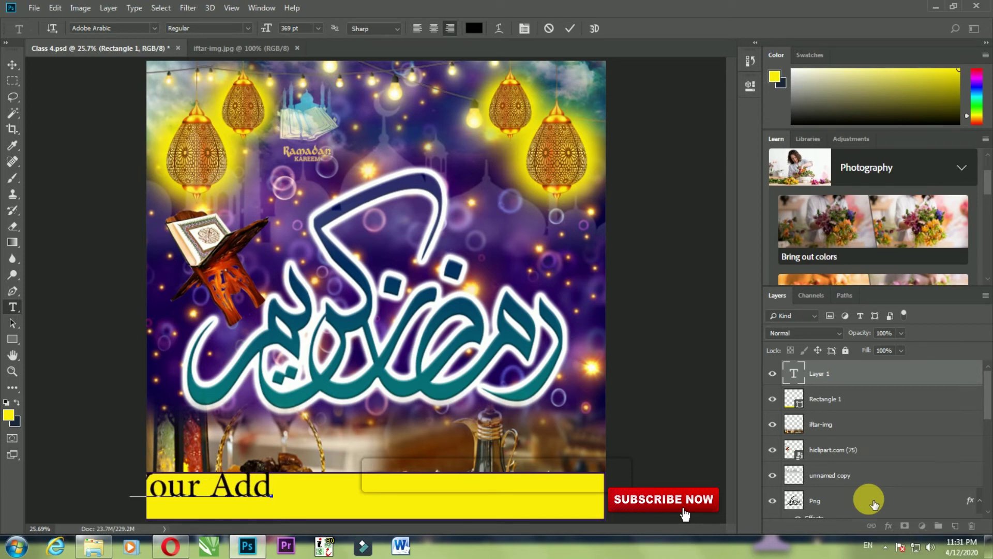
text(v)
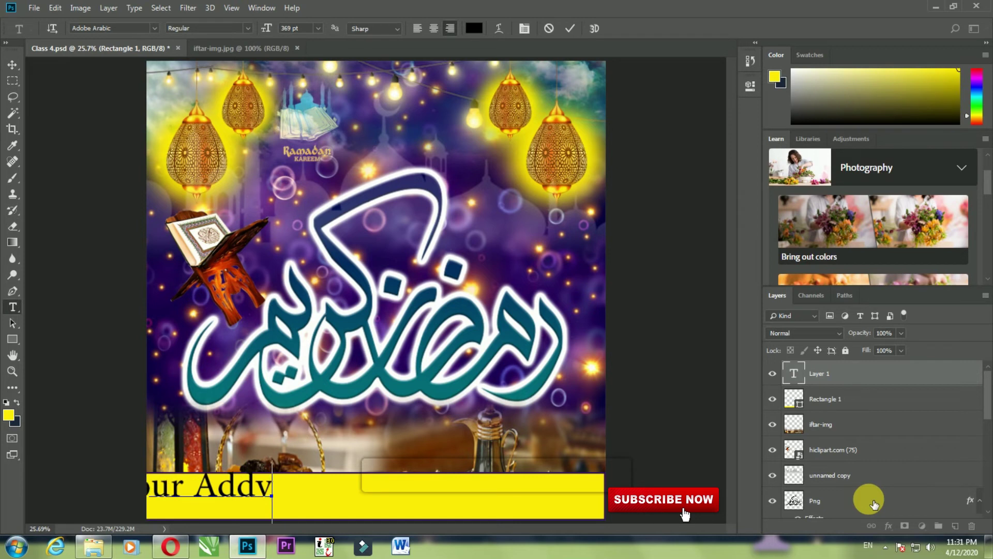
key(BackSpace)
key(BackSpace)
text(vertisi)
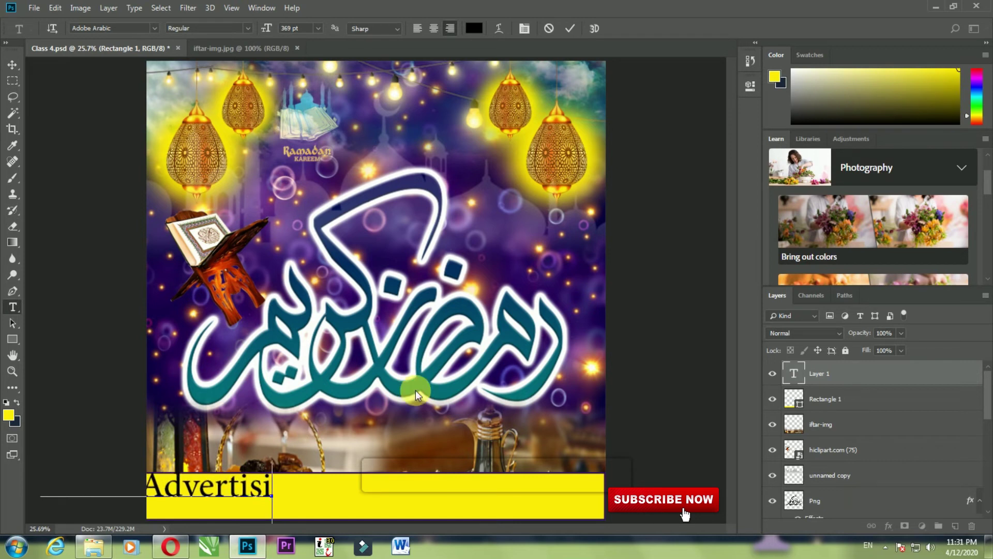
text(ng)
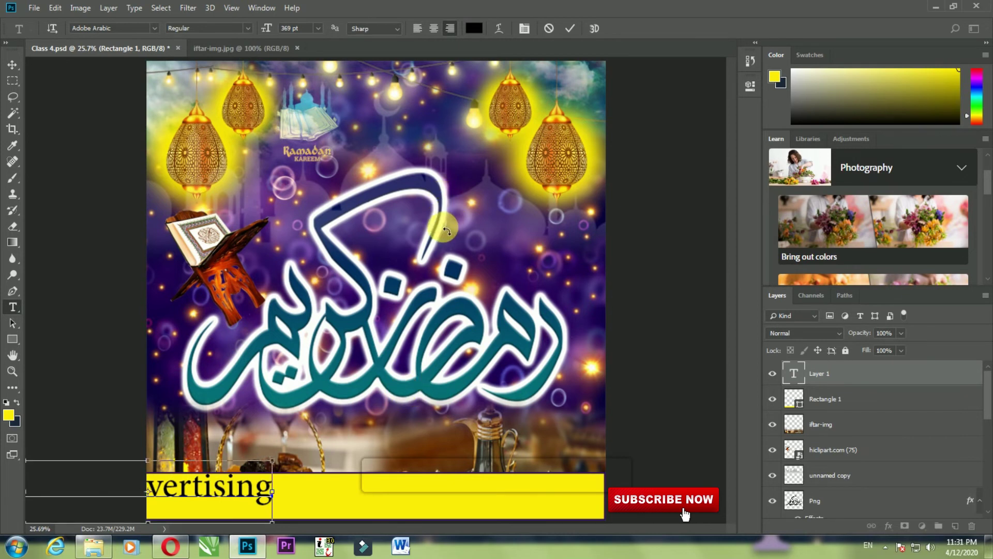
key(ctrl+a)
mouse_move(280, 502)
mouse_down()
mouse_move(450, 504)
mouse_move(415, 505)
mouse_up()
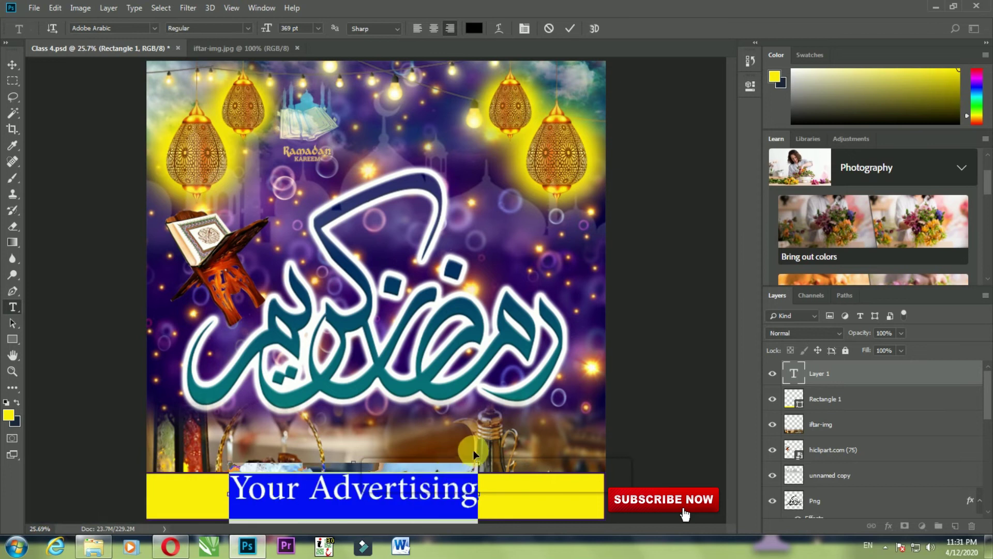
Set the 'Your Advertising' text font to Microsoft Himalaya and commit the edit.
key(alt+shift)
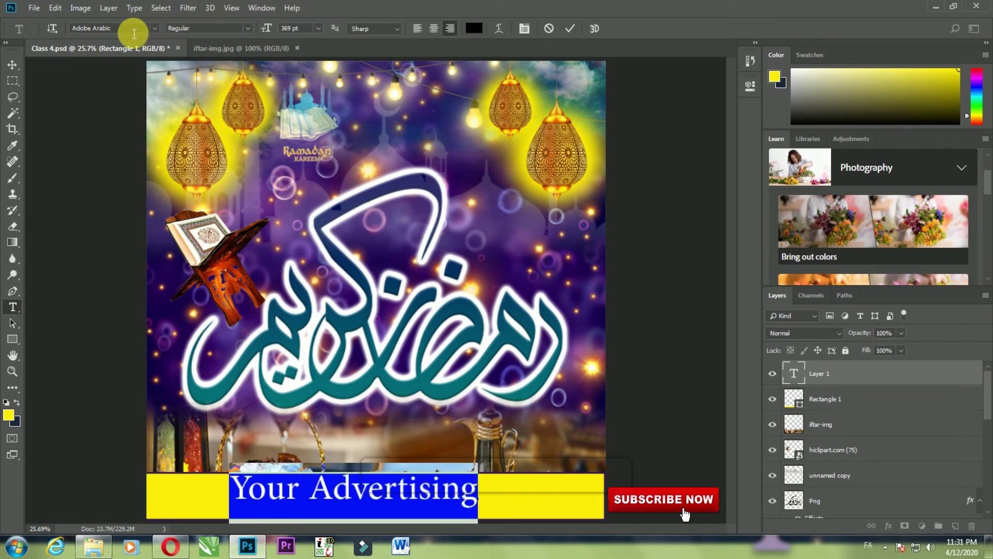
text(گ)
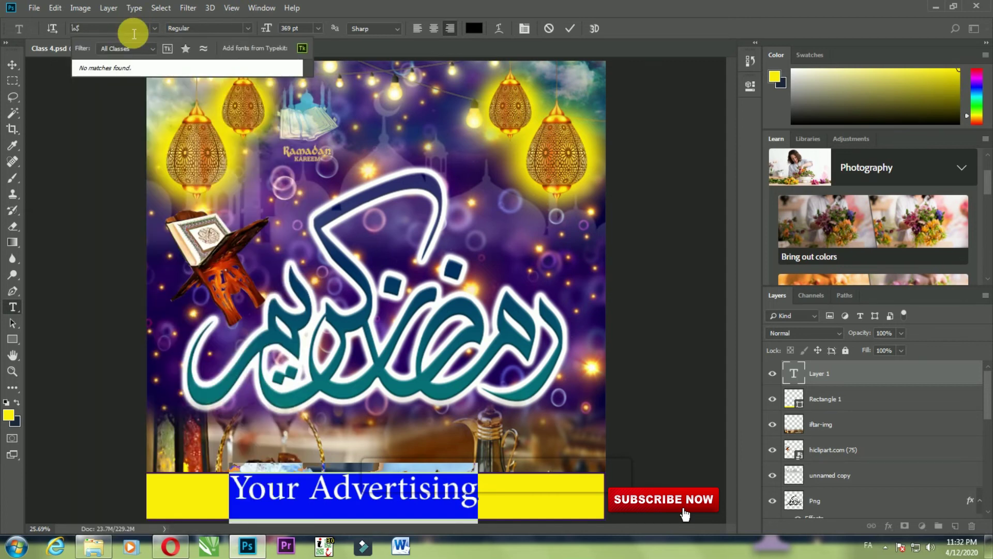
key(BackSpace)
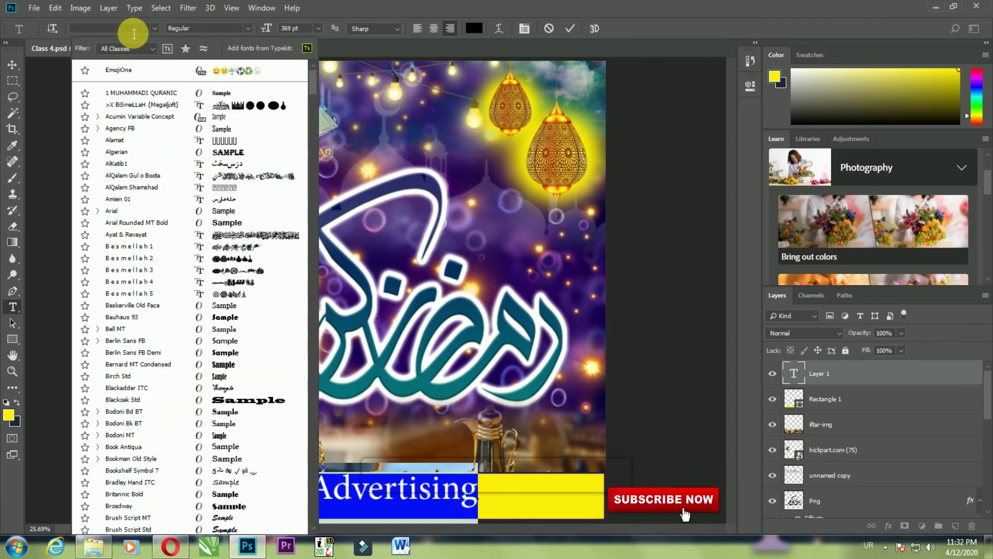
key(alt+shift)
text(im)
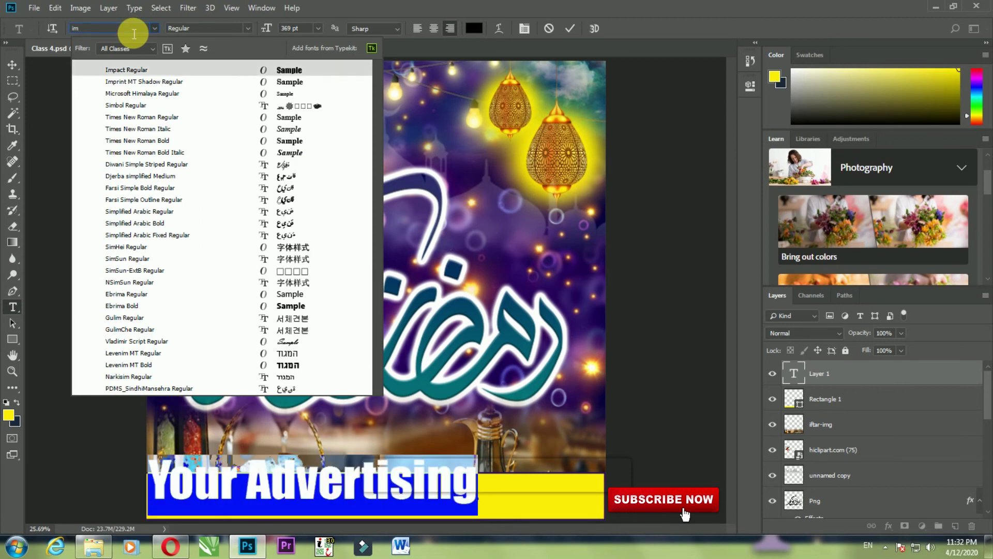
key(Down)
key(Down)
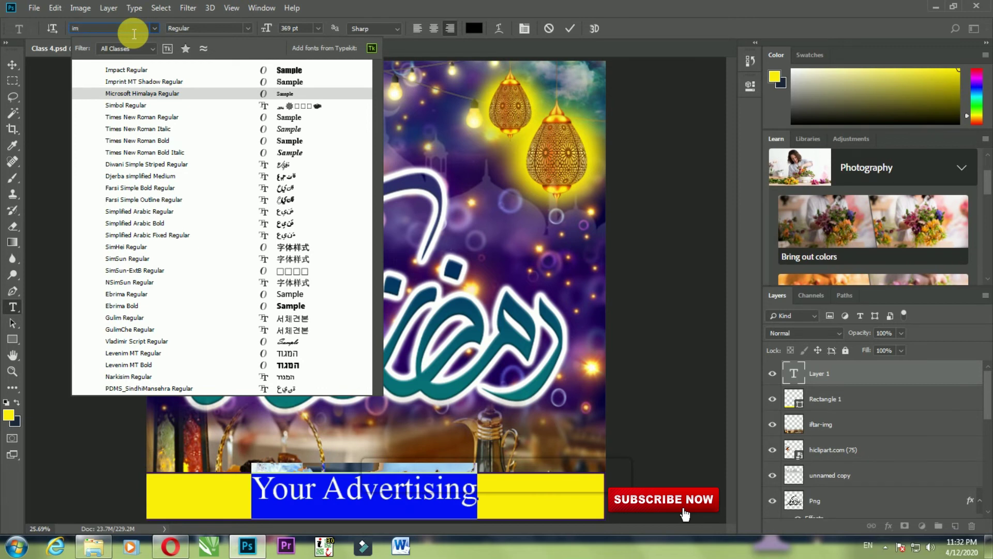
key(Return)
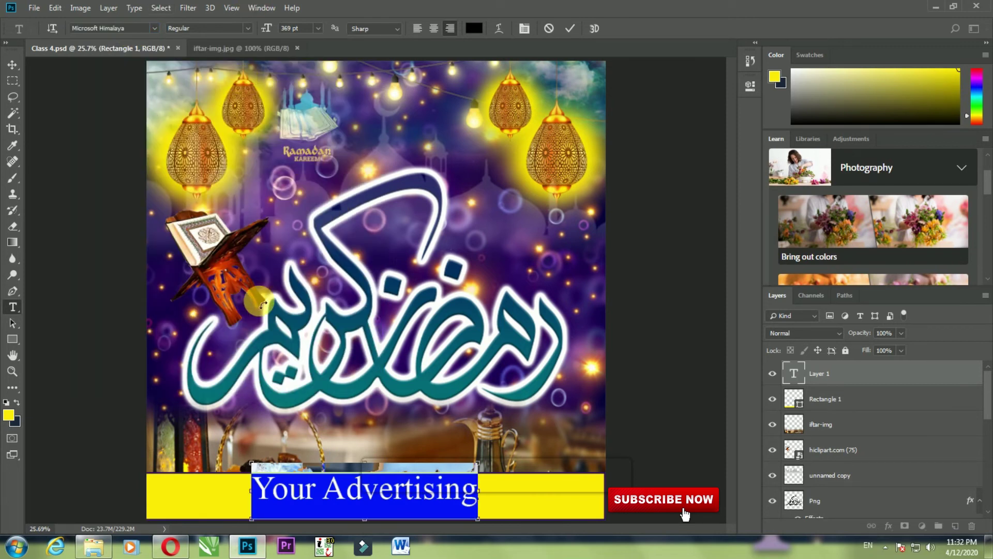
key(ctrl+Return)
Free-transform the 'Your Advertising' text up to about 126% inside the yellow bar.
click(55, 8)
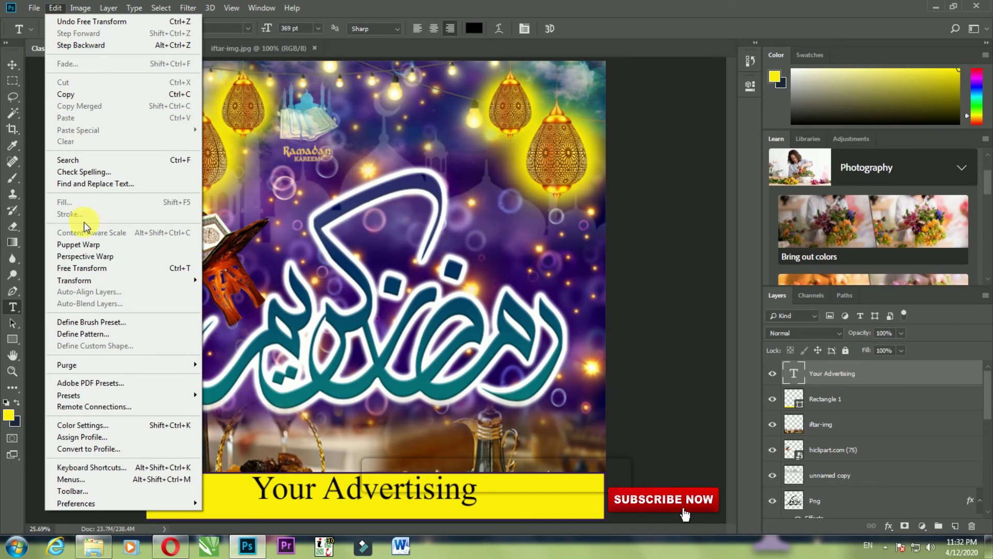
click(82, 268)
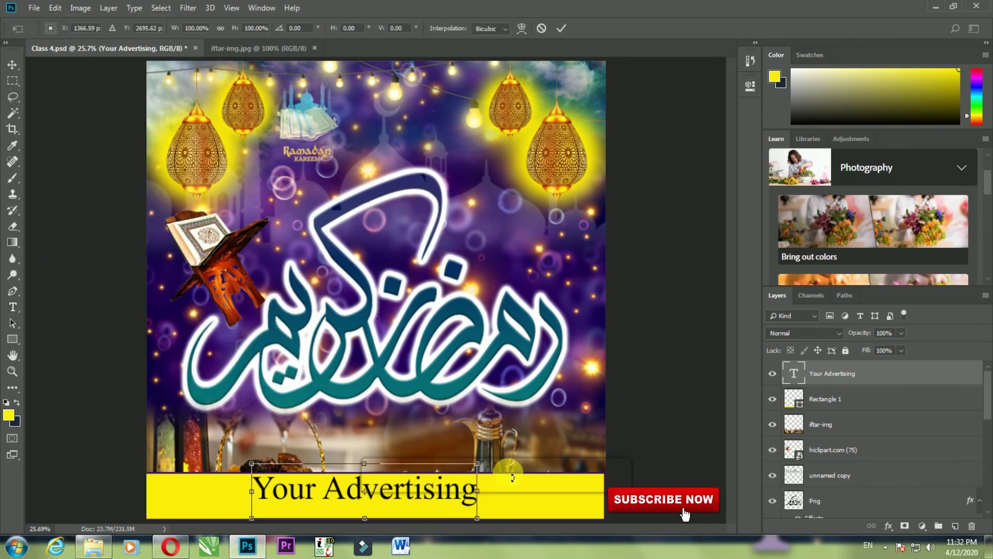
drag(480, 465, 505, 458)
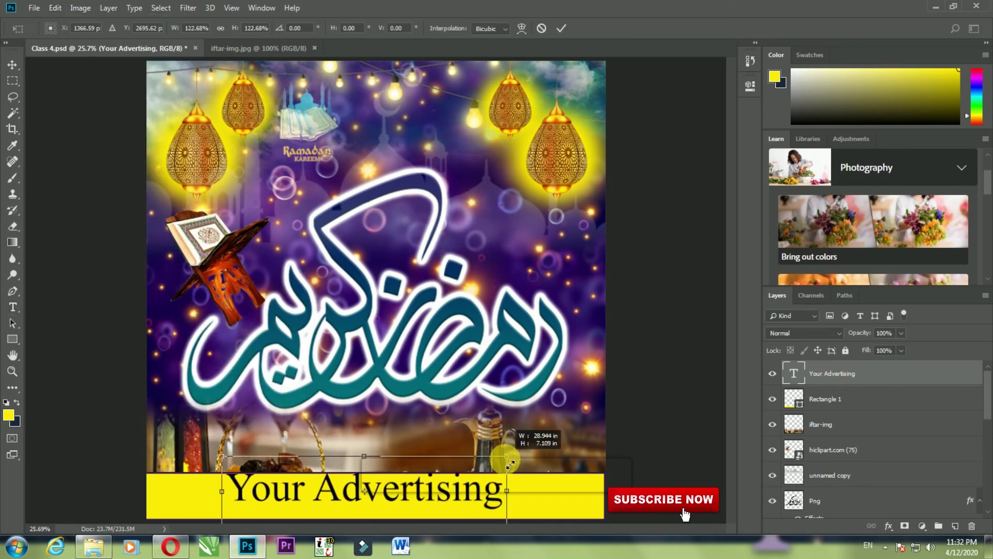
drag(466, 489, 474, 489)
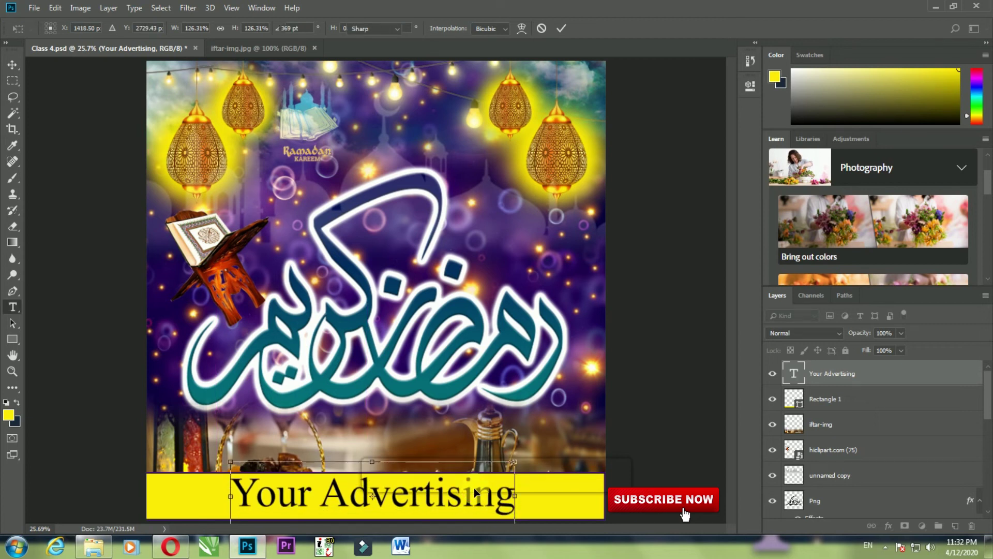
key(Return)
Centre the text horizontally on Rectangle 1, then select the Rectangle 1 layer.
click(10, 66)
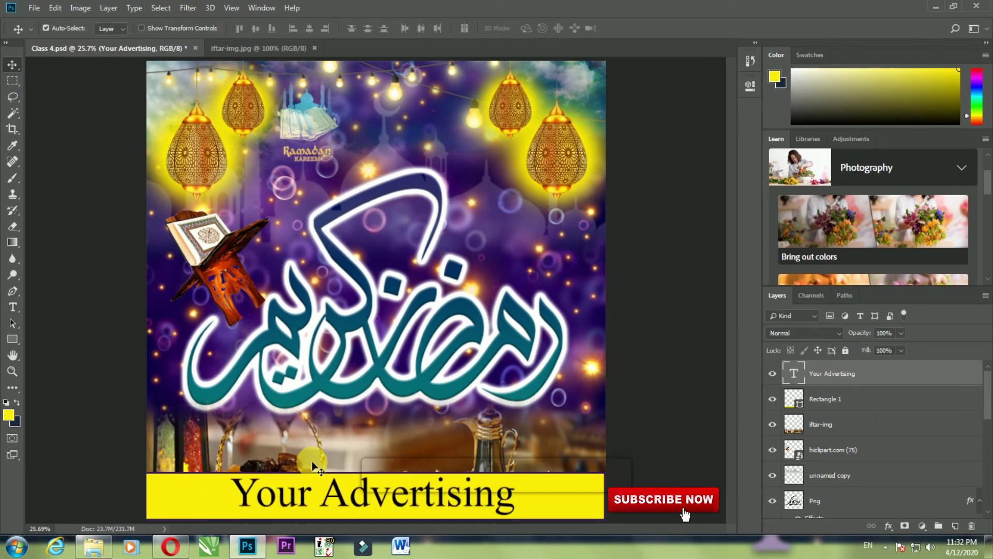
ctrl+click(864, 394)
click(275, 31)
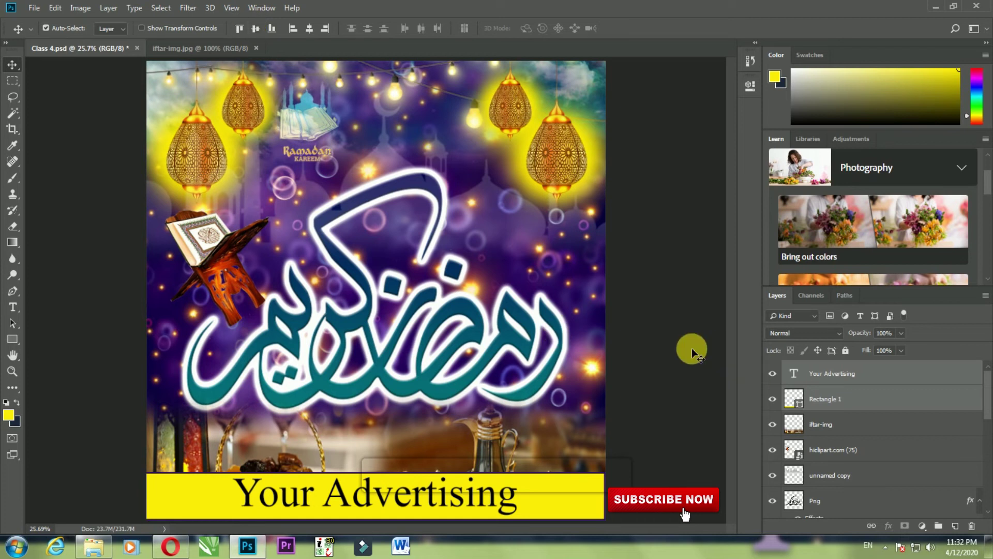
click(679, 343)
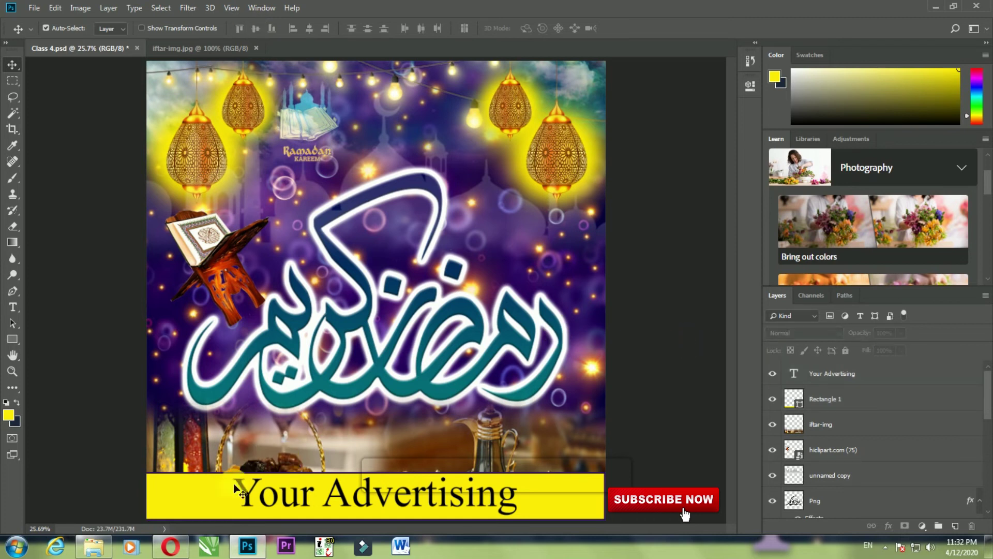
key(ctrl)
click(183, 505)
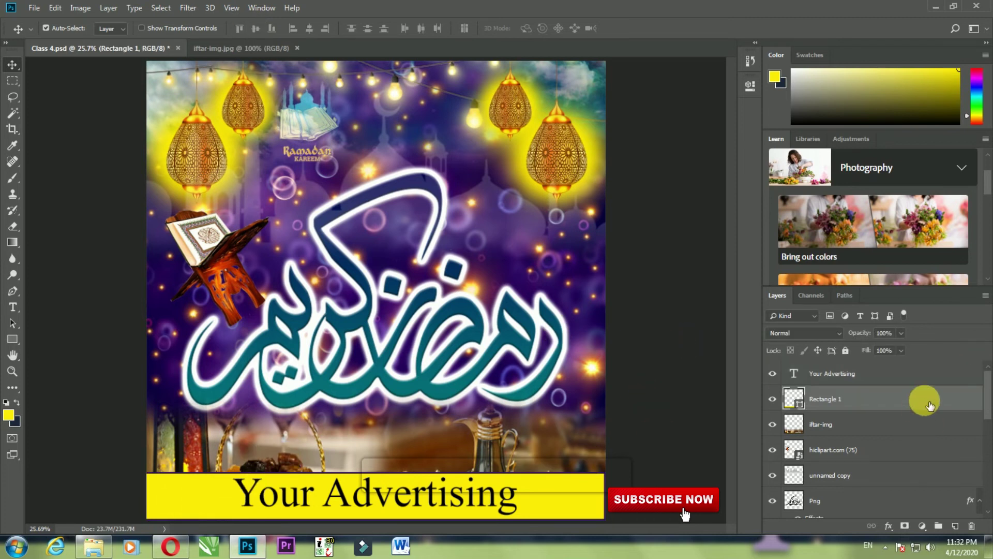
Give Rectangle 1 a drop shadow: 100% opacity, 0% spread, 51 px size.
key(h)
double_click(960, 389)
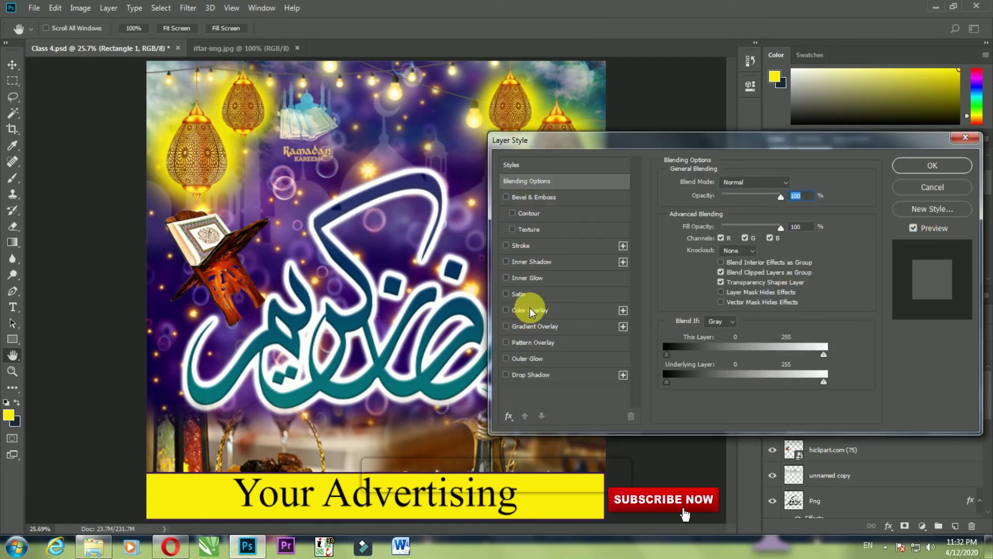
click(544, 374)
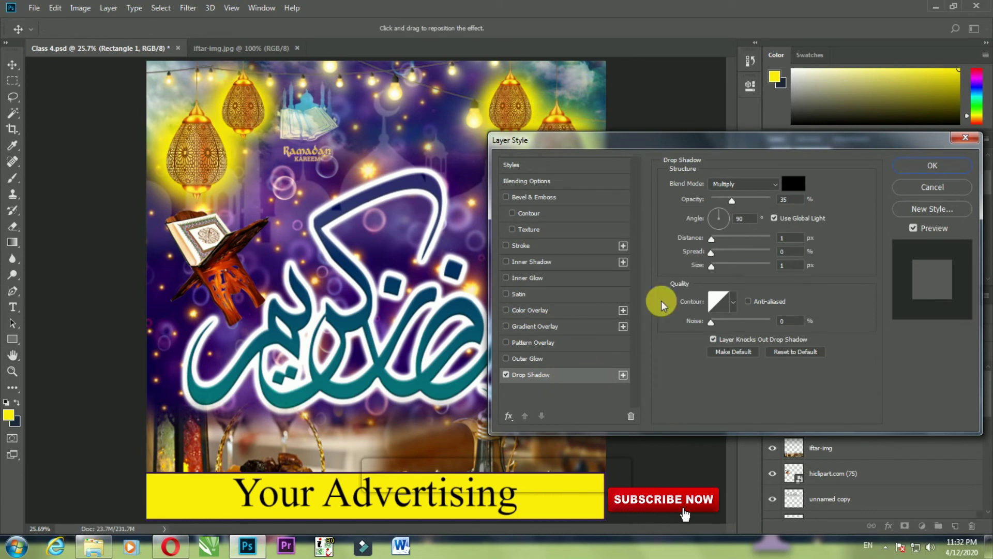
drag(722, 266, 725, 267)
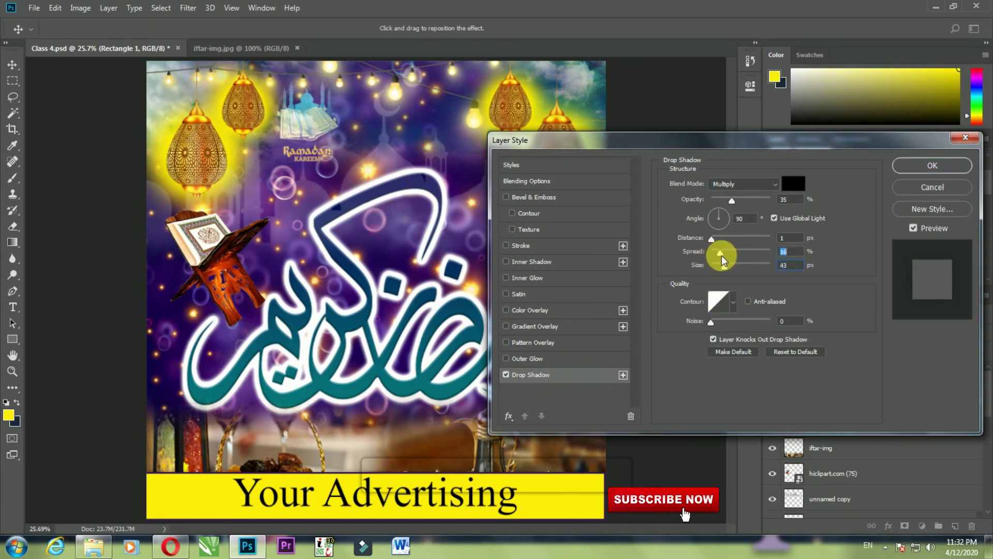
drag(732, 201, 791, 203)
mouse_move(725, 250)
mouse_down()
mouse_move(706, 253)
mouse_move(731, 266)
mouse_up()
click(932, 166)
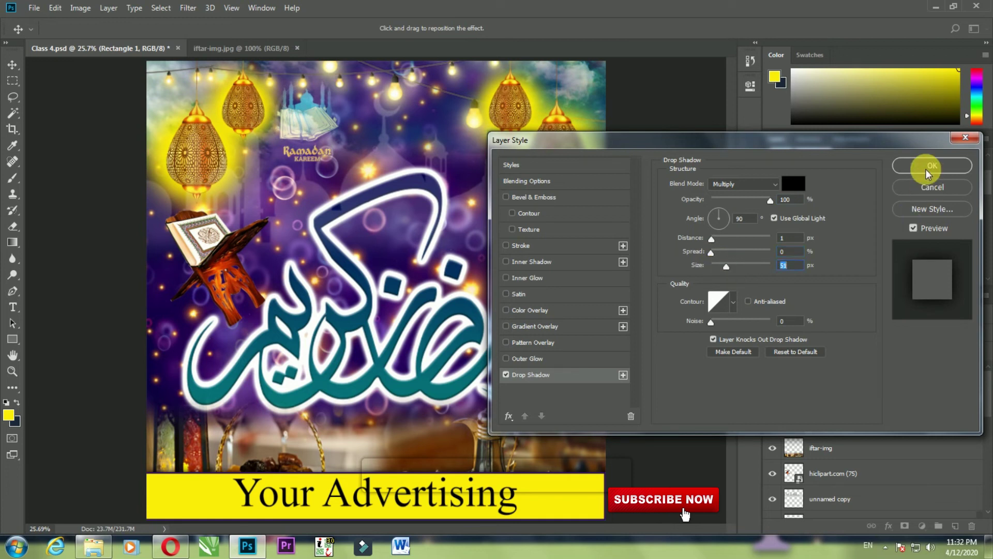
drag(438, 443, 390, 436)
Save, nudge the iftar photo, and move the Png calligraphy layer to the stack's top.
key(ctrl+s)
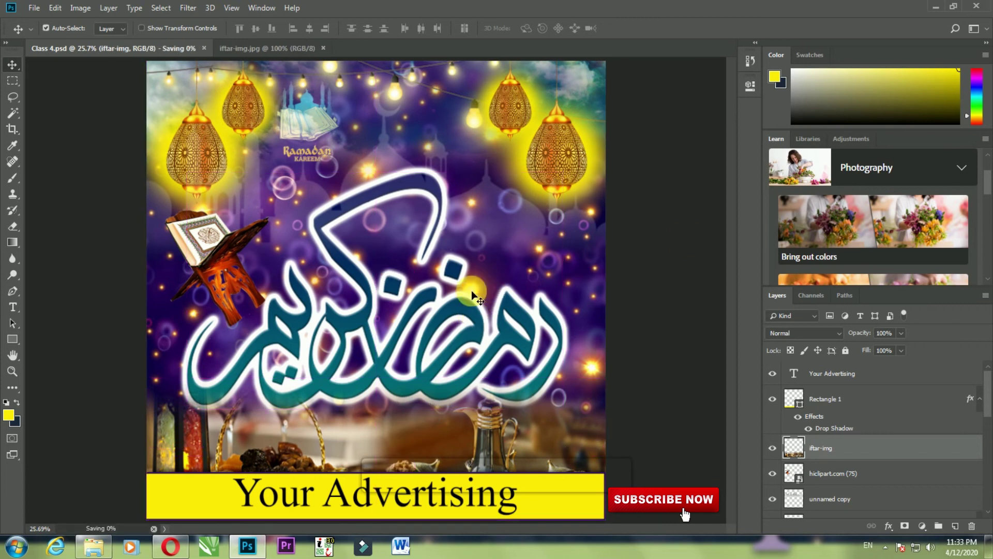
drag(397, 435, 399, 435)
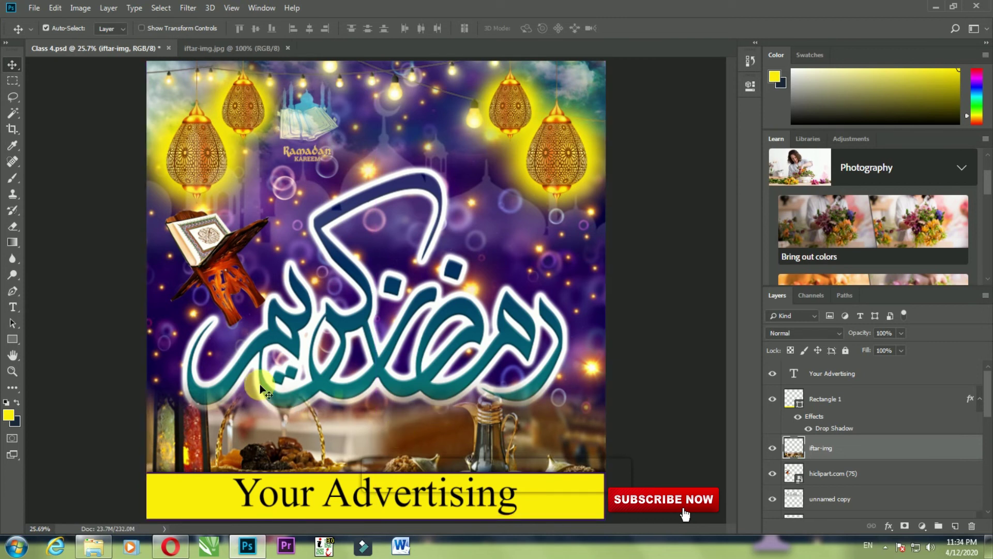
click(259, 355)
drag(857, 458, 863, 374)
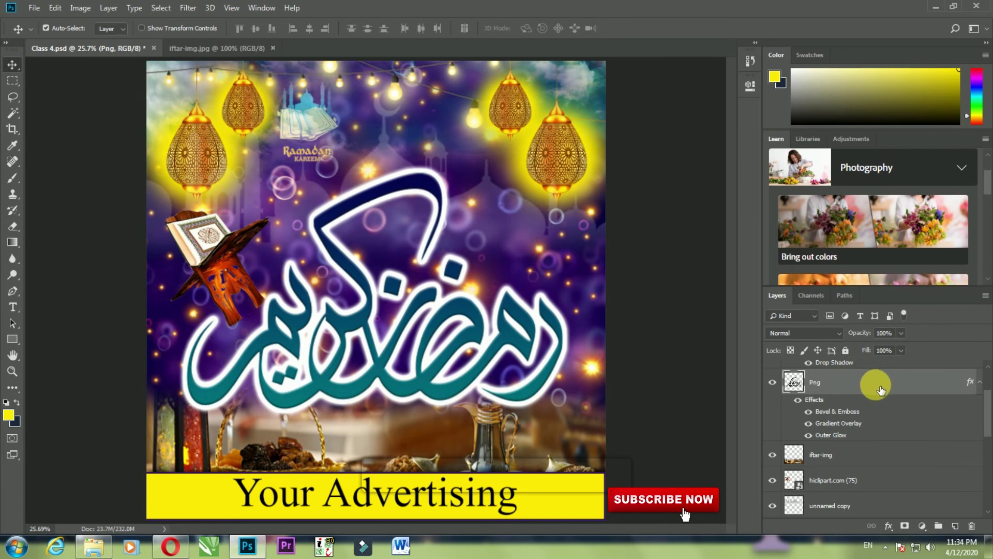
mouse_move(910, 375)
mouse_down()
mouse_move(918, 335)
mouse_move(909, 378)
mouse_up()
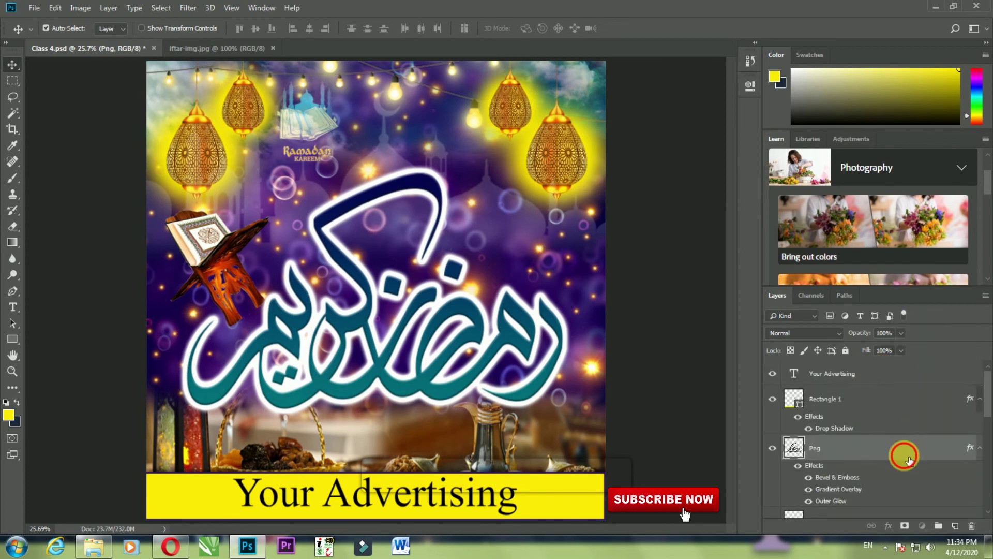
drag(909, 378, 909, 378)
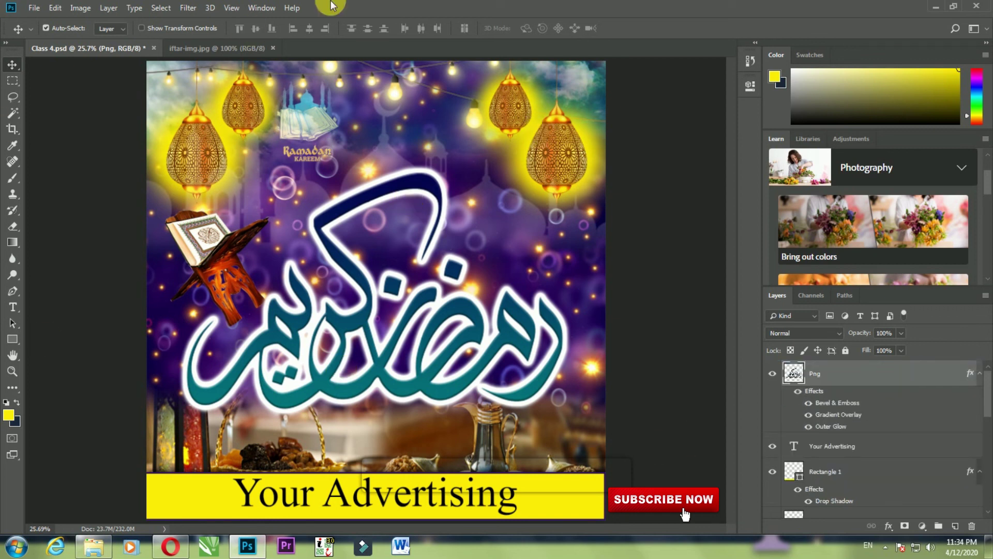
click(52, 9)
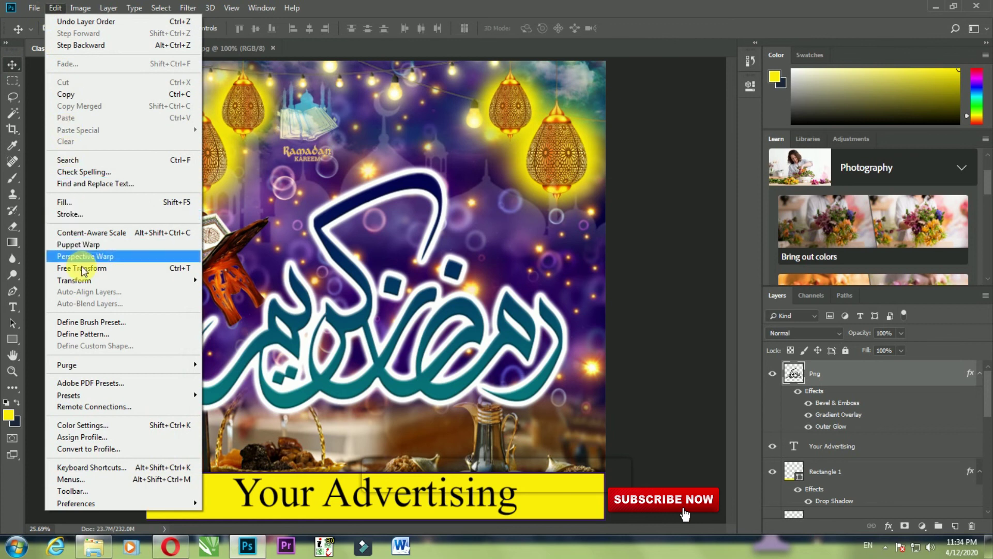
click(34, 7)
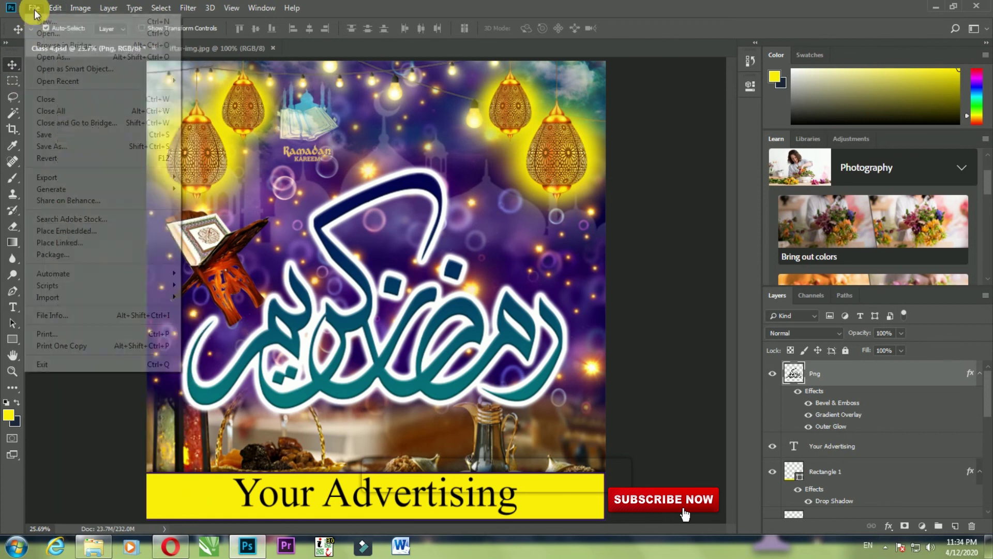
Place the iftar table photo into the poster as an embedded image.
click(59, 231)
click(370, 337)
scroll(414, 324, down, 2)
scroll(253, 199, up, 2)
click(254, 199)
click(888, 513)
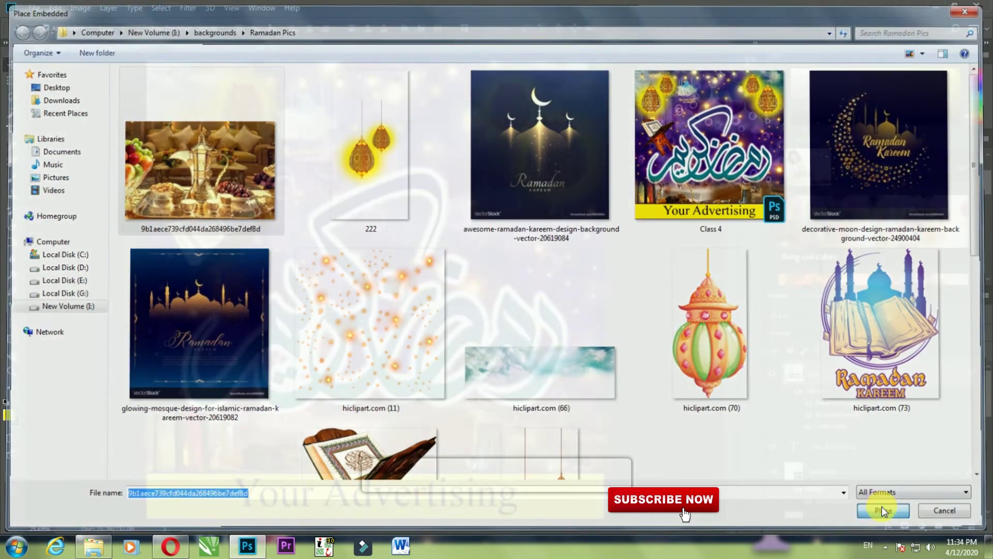
Scale the iftar photo to about 191% and stack its layer just below Png.
drag(420, 262, 548, 235)
key(Return)
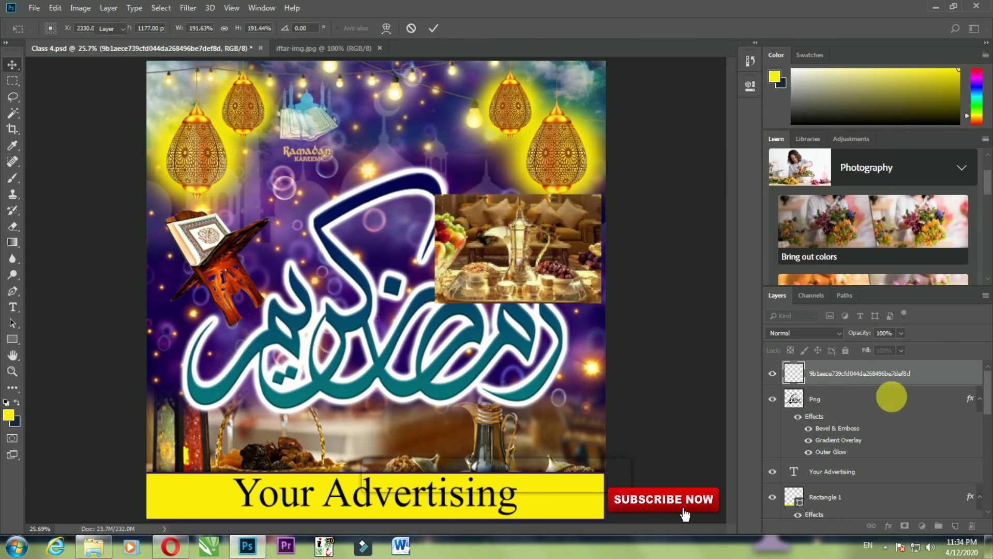
click(919, 377)
mouse_move(920, 380)
mouse_down()
mouse_move(930, 415)
mouse_move(909, 422)
mouse_up()
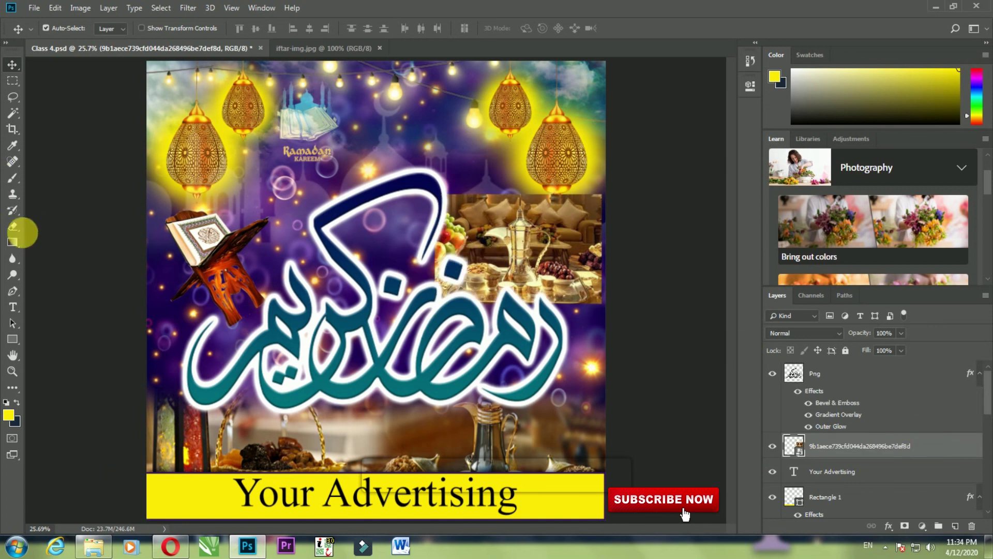
Rasterize the iftar photo and erase its left and lower edges into the purple background.
click(10, 227)
click(543, 214)
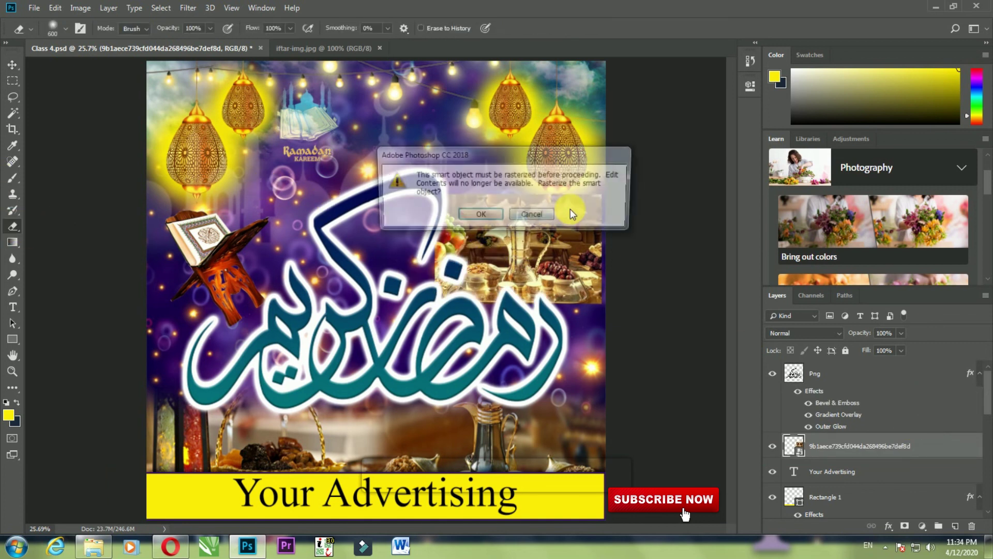
click(494, 216)
drag(444, 266, 447, 335)
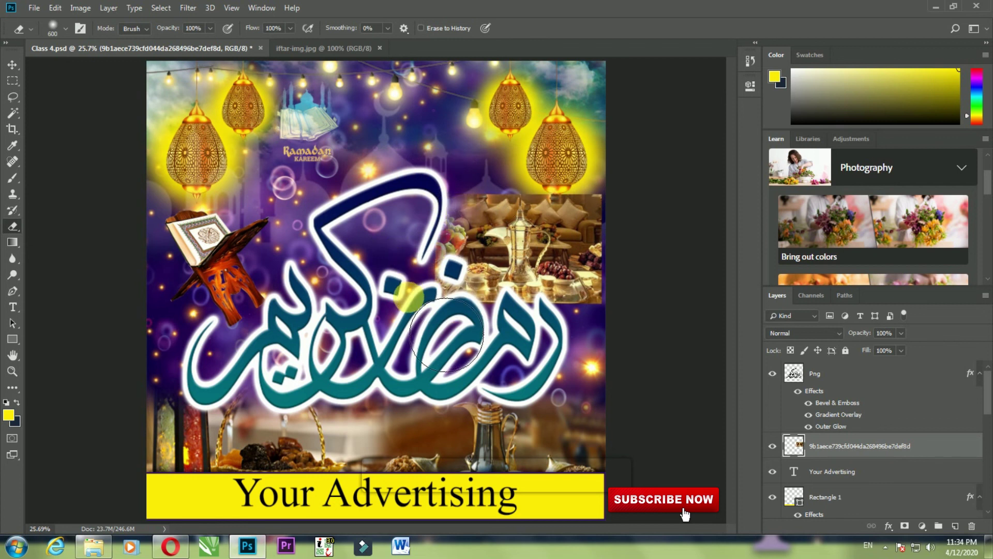
mouse_move(463, 300)
mouse_down()
mouse_move(686, 200)
mouse_move(685, 237)
mouse_up()
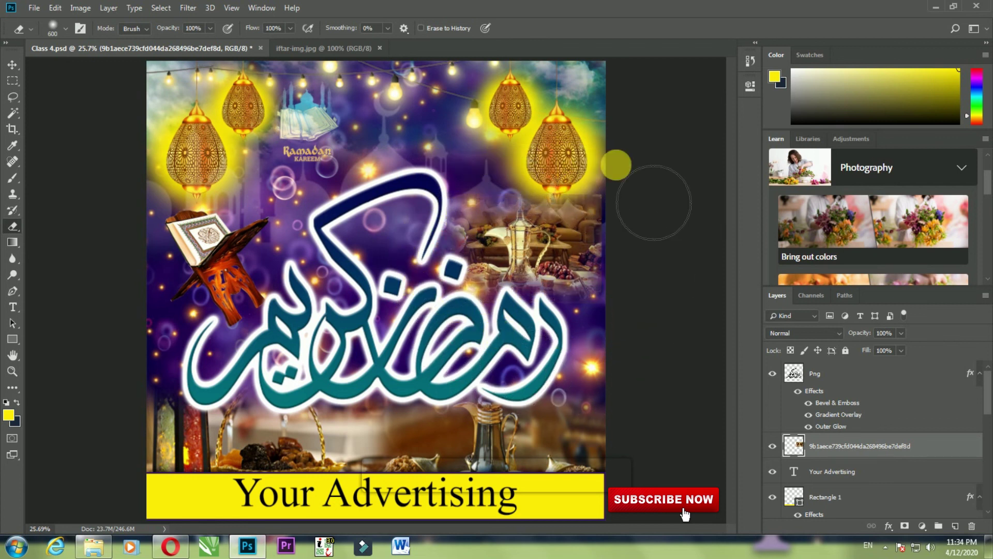
mouse_move(628, 333)
mouse_down()
mouse_move(685, 370)
mouse_move(542, 344)
mouse_up()
click(13, 67)
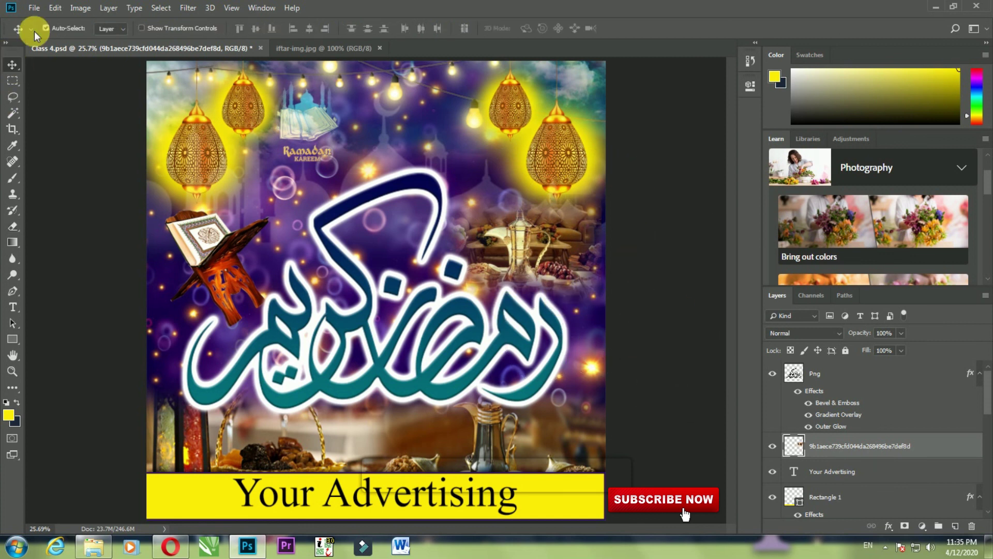
click(33, 8)
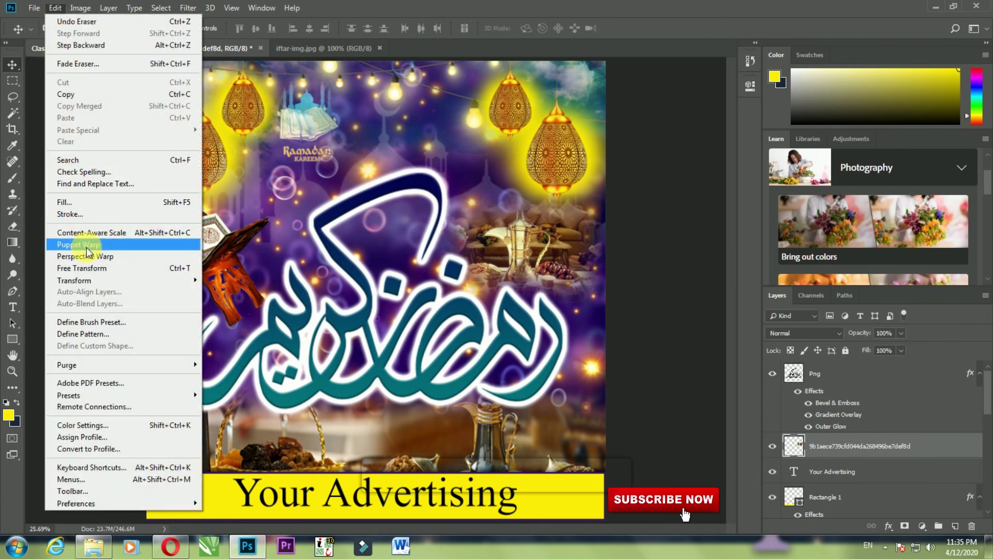
Enlarge the iftar photo to about 124% and shift it up-right toward the poster's edge.
mouse_move(74, 280)
click(122, 268)
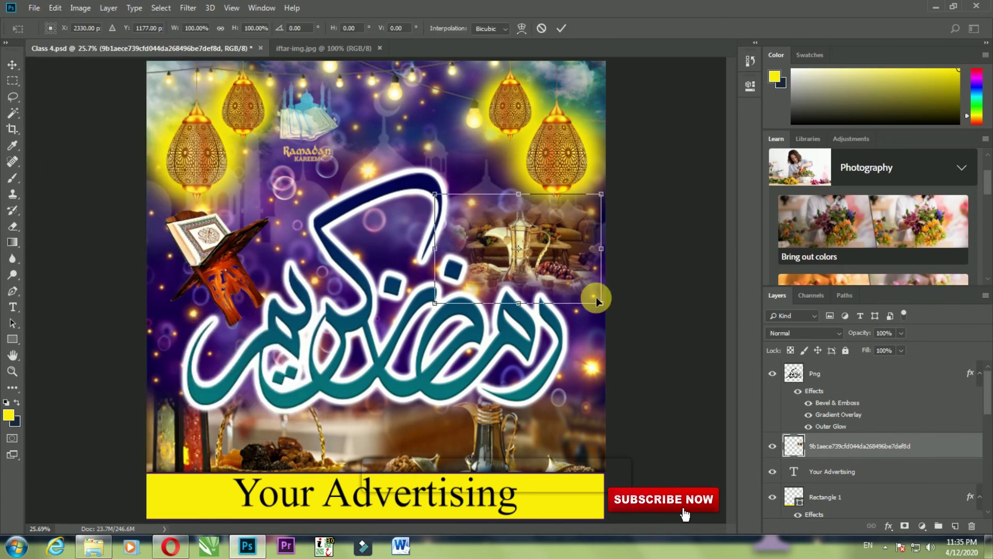
drag(625, 185, 629, 182)
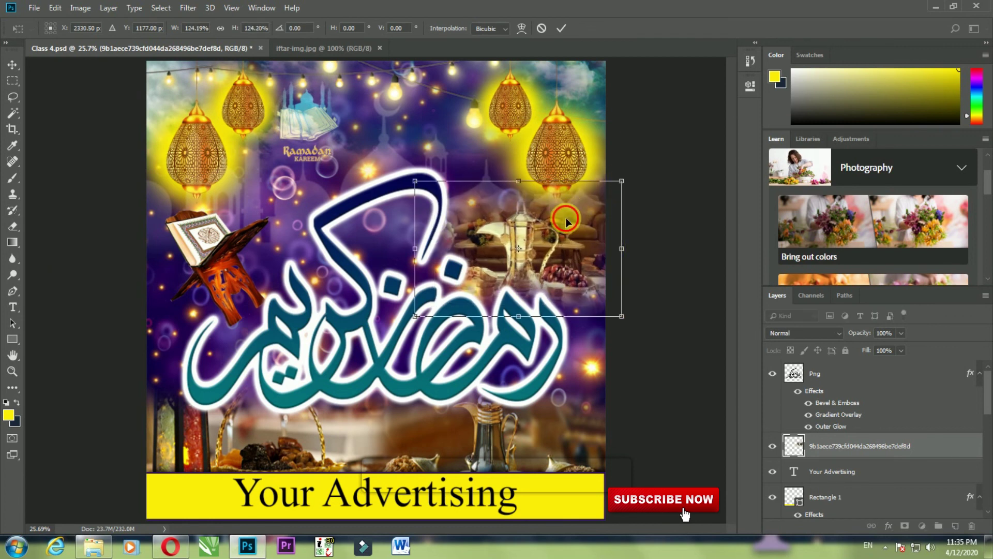
drag(567, 222, 580, 217)
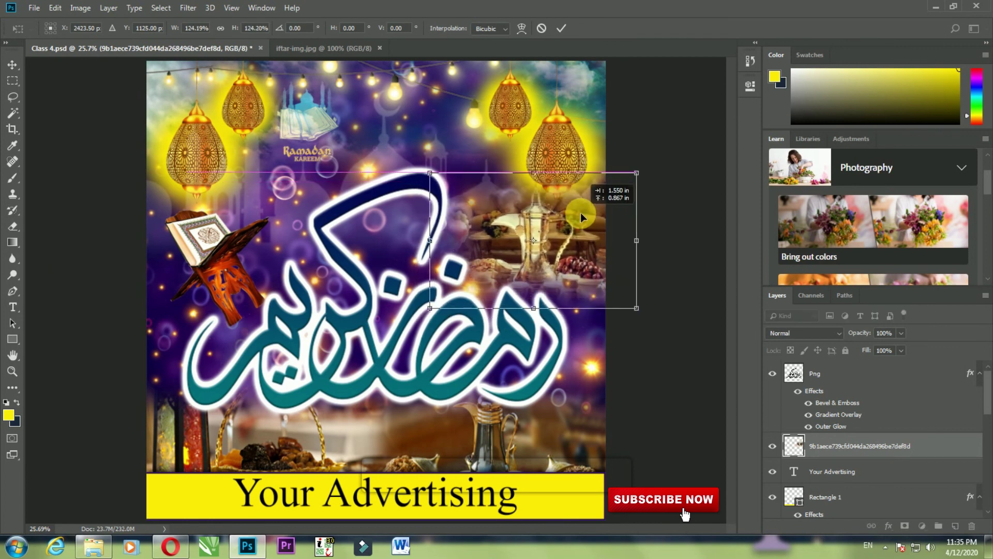
key(Return)
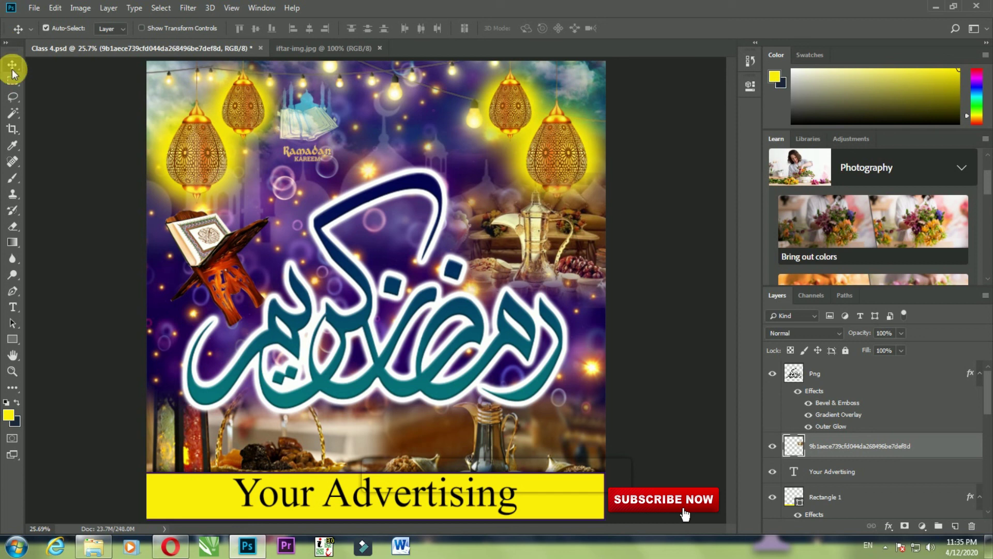
key(ctrl)
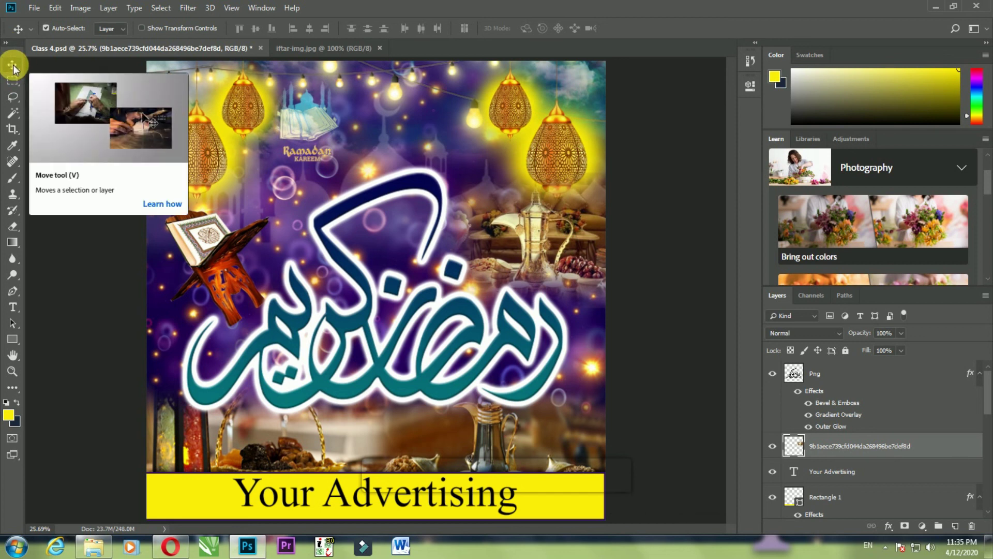
Preview the finished poster in Full Screen Mode with no panels, zoomed in.
key(f)
key(f)
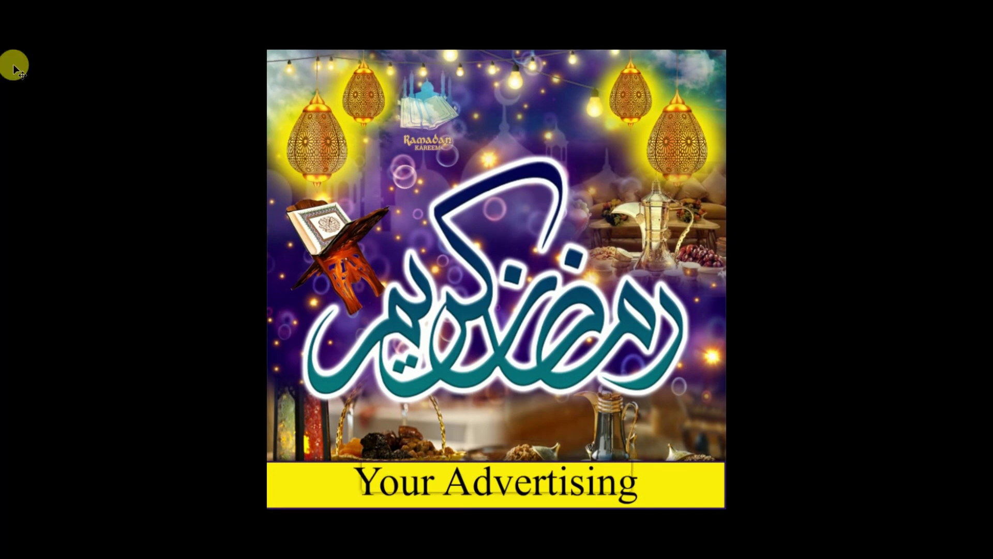
key(ctrl+plus)
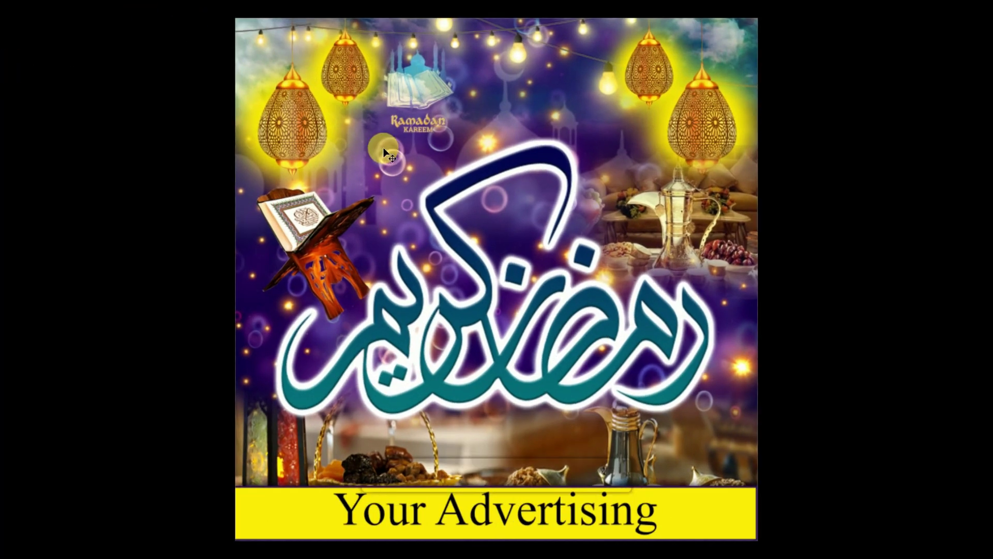